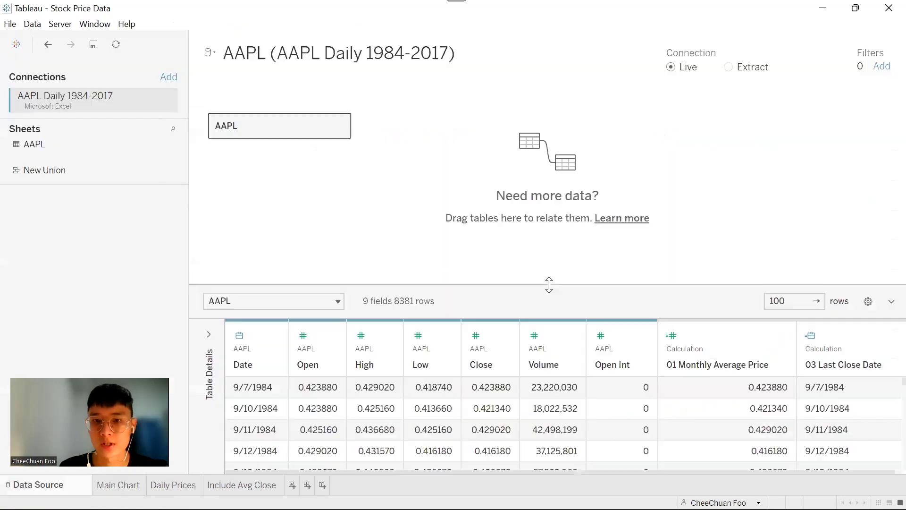
Enlarge the data preview to examine the AAPL daily price records and their fields.
drag(546, 285, 546, 153)
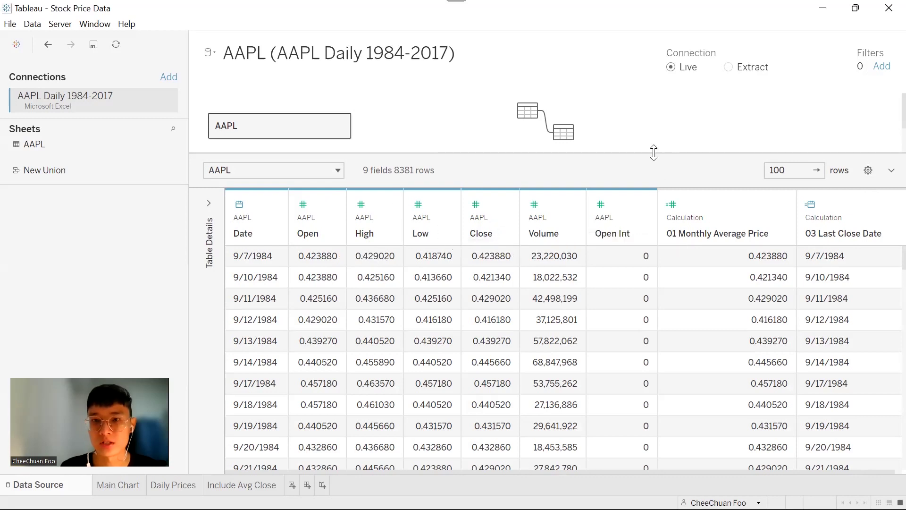
drag(651, 152, 648, 193)
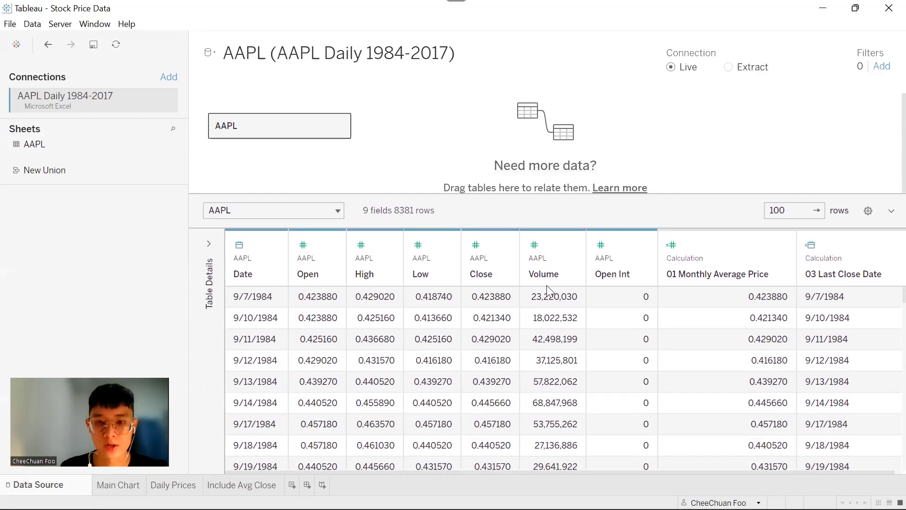
On the Main Chart worksheet, place Date on Rows as a continuous MONTH(Date) value.
click(117, 484)
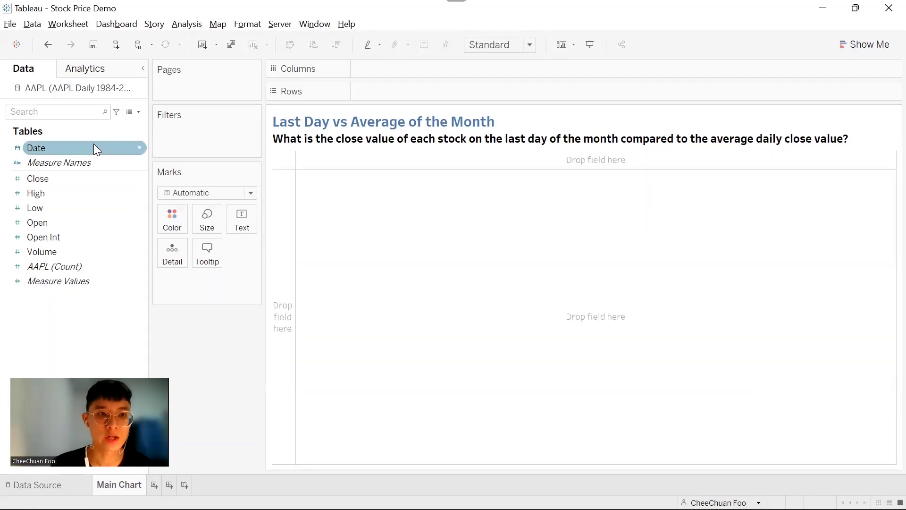
click(94, 147)
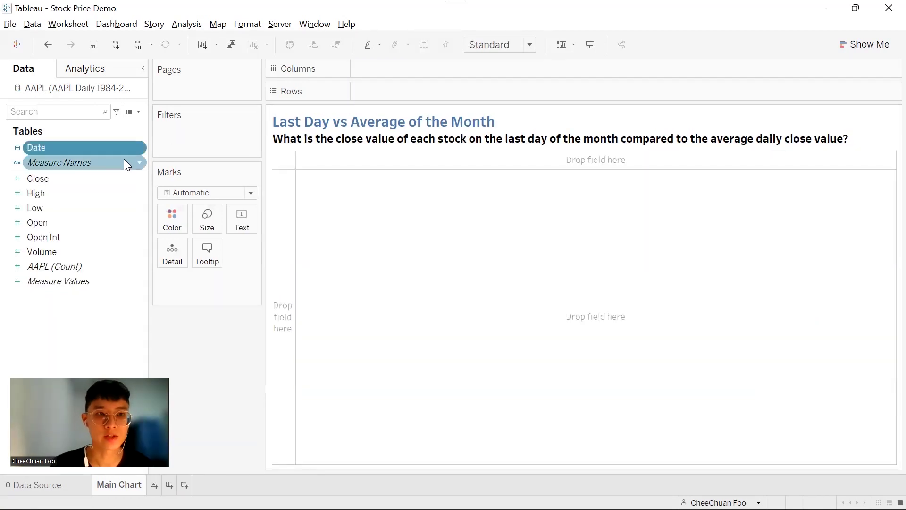
drag(96, 150, 408, 95)
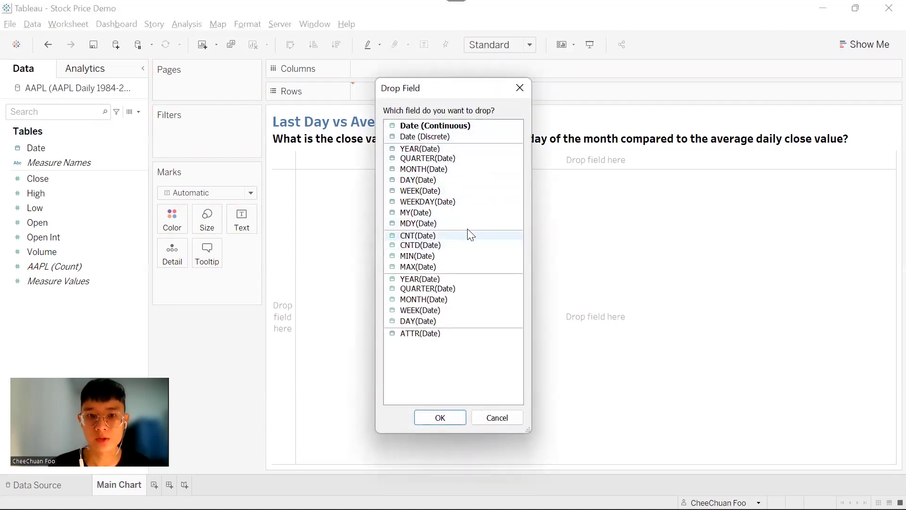
click(460, 300)
click(439, 414)
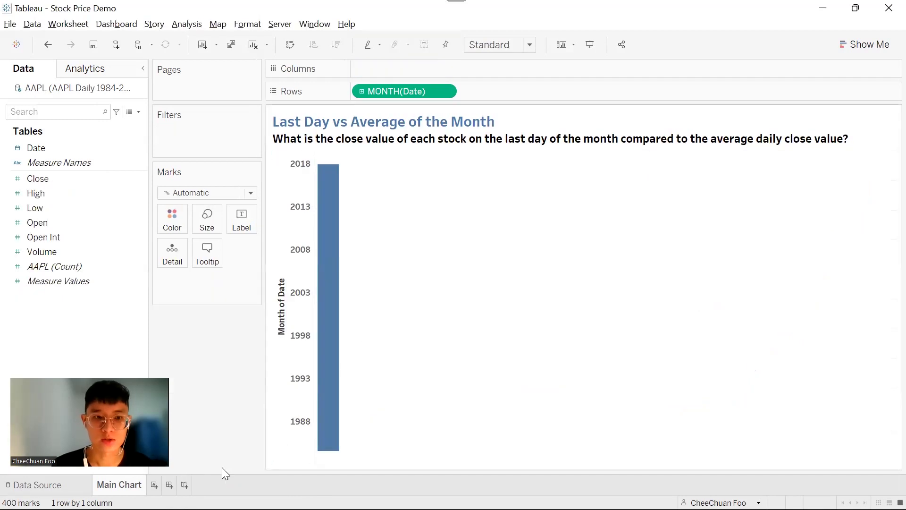
Create a new worksheet and name it Daily Prices.
key(ctrl+m)
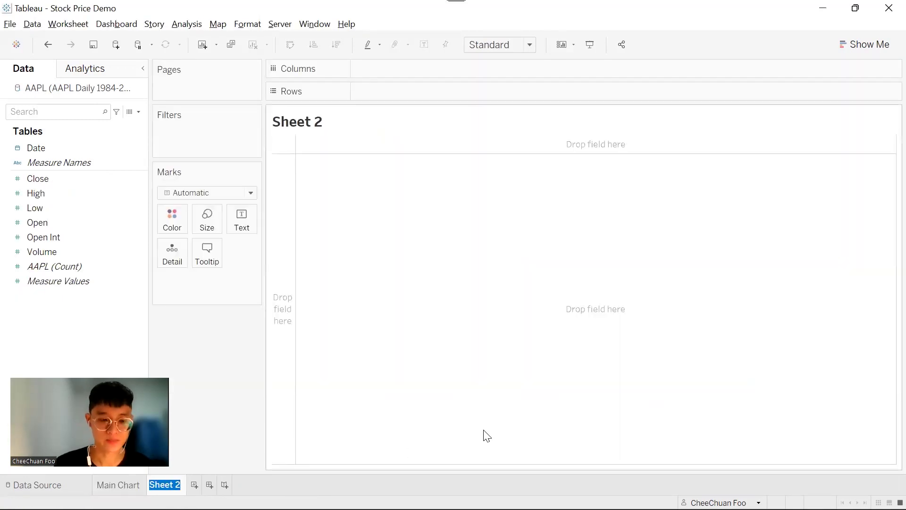
text(Daily Prices)
key(Return)
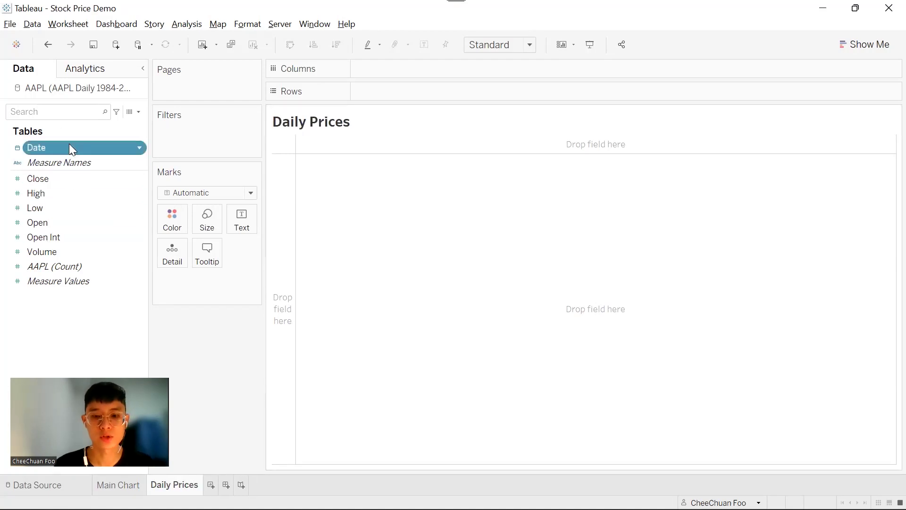
List Date (Discrete) as the rows of the table and display the Close value for each date.
drag(69, 143, 288, 203)
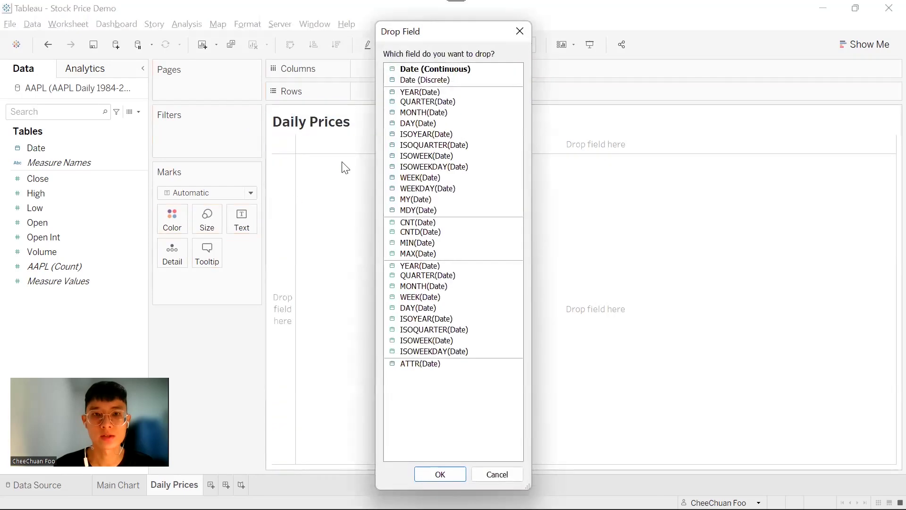
click(453, 80)
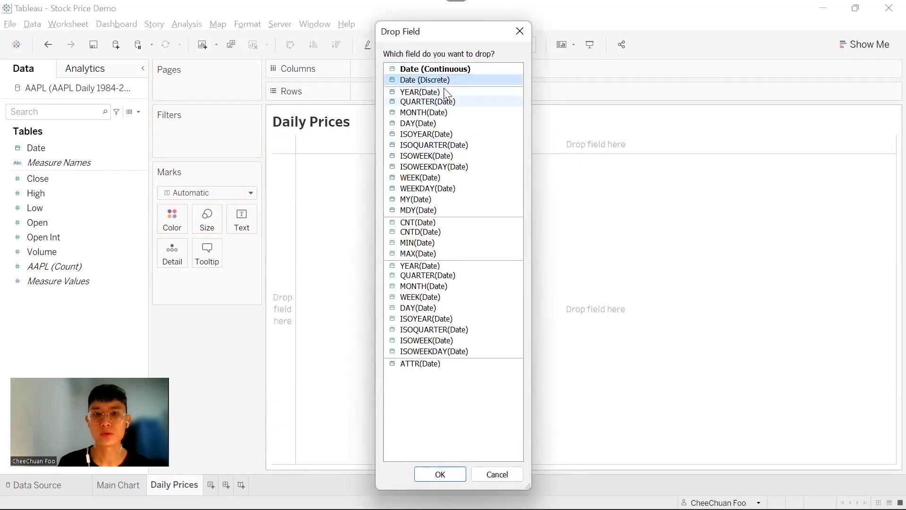
click(440, 474)
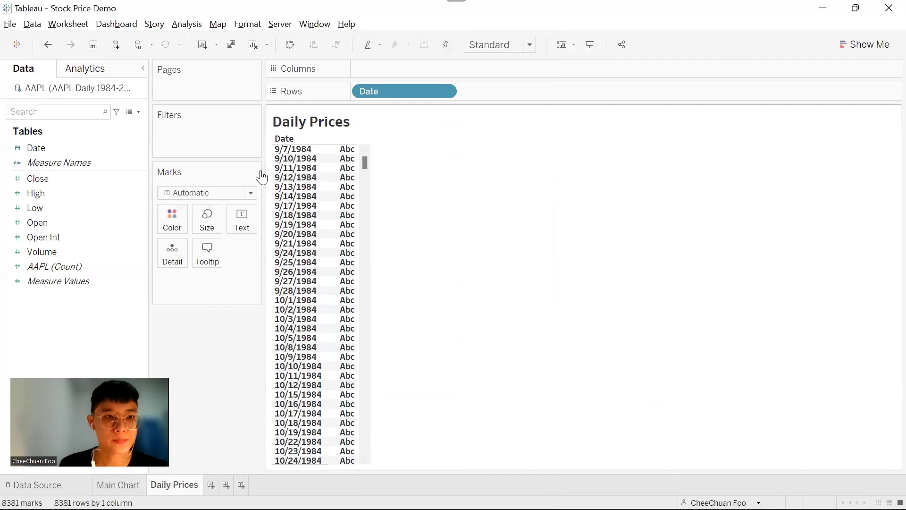
click(79, 178)
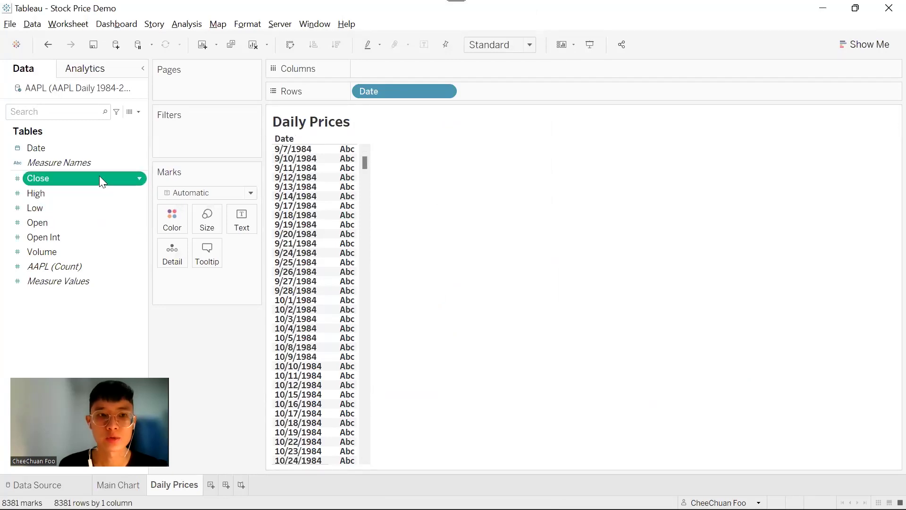
drag(102, 180, 350, 185)
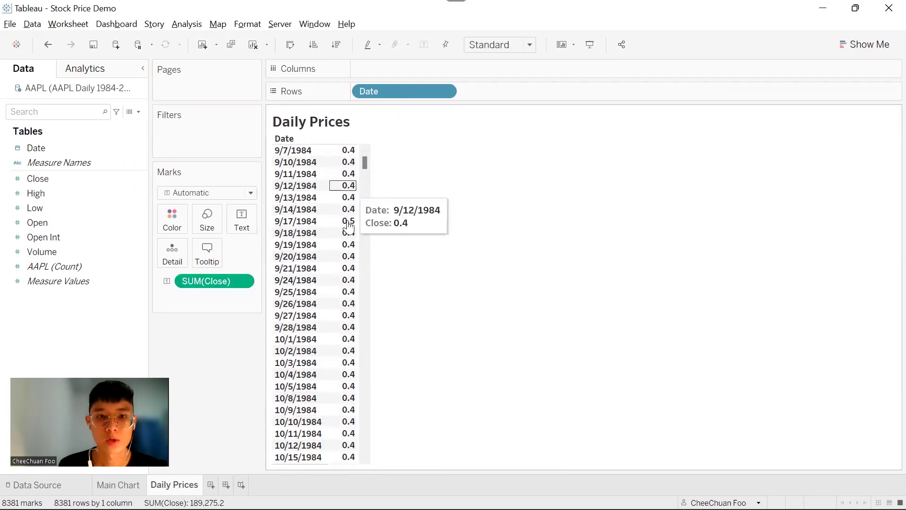
Set the default number format of the Close field to Number (Custom) with 2 decimal places.
click(127, 197)
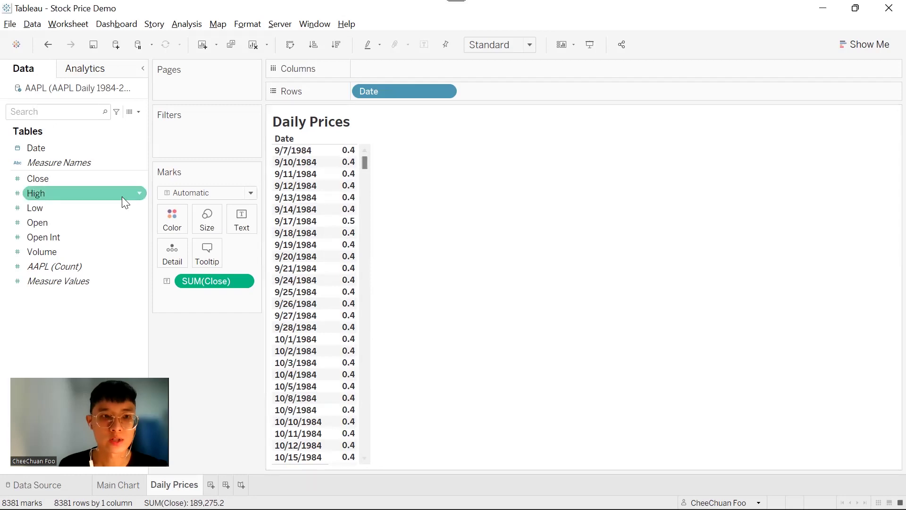
right_click(137, 177)
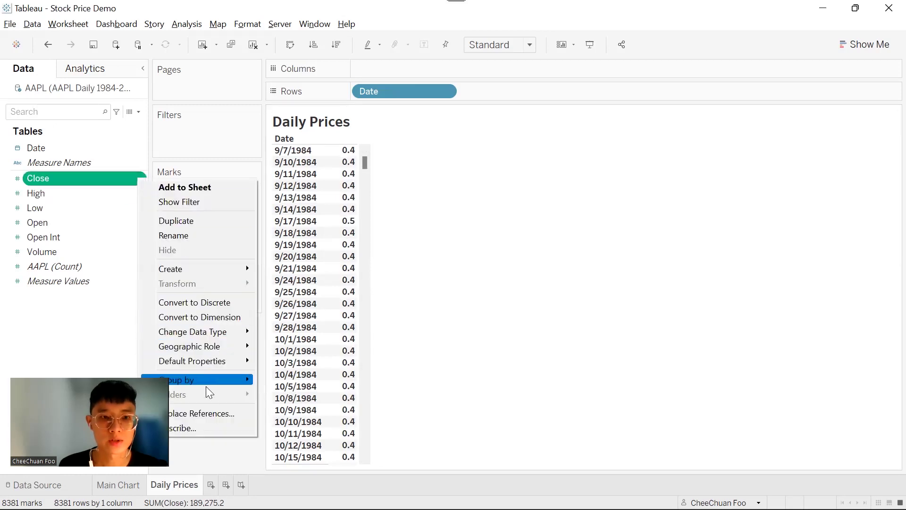
mouse_move(210, 360)
click(330, 393)
click(384, 221)
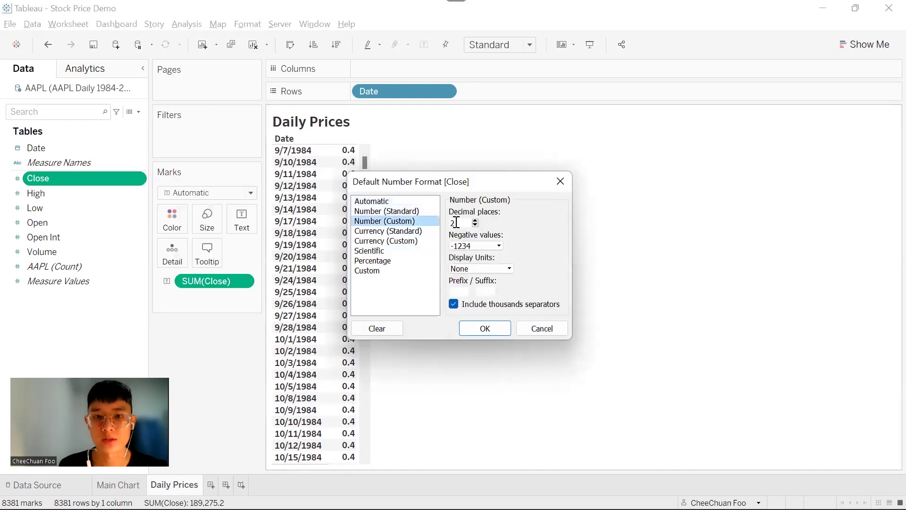
click(485, 328)
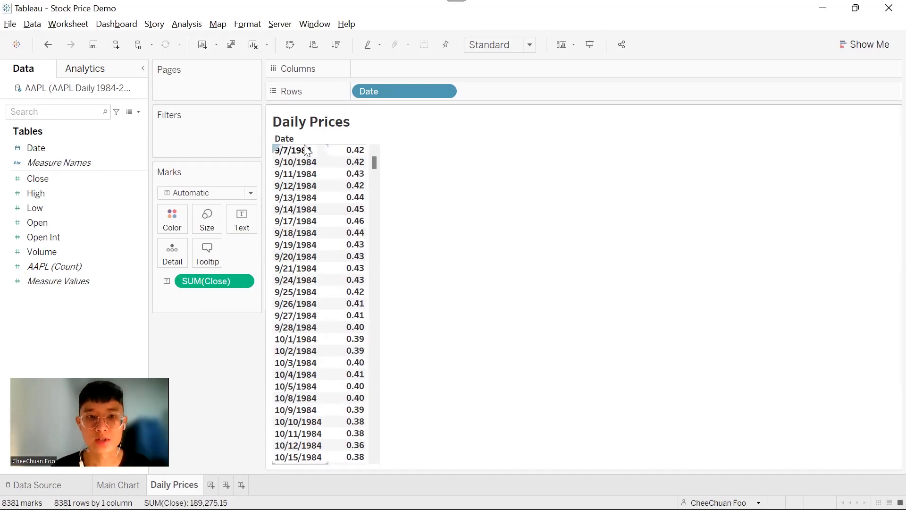
Group the daily rows by month and year by placing a discrete MONTH(Date) ahead of the exact Date on Rows.
click(89, 179)
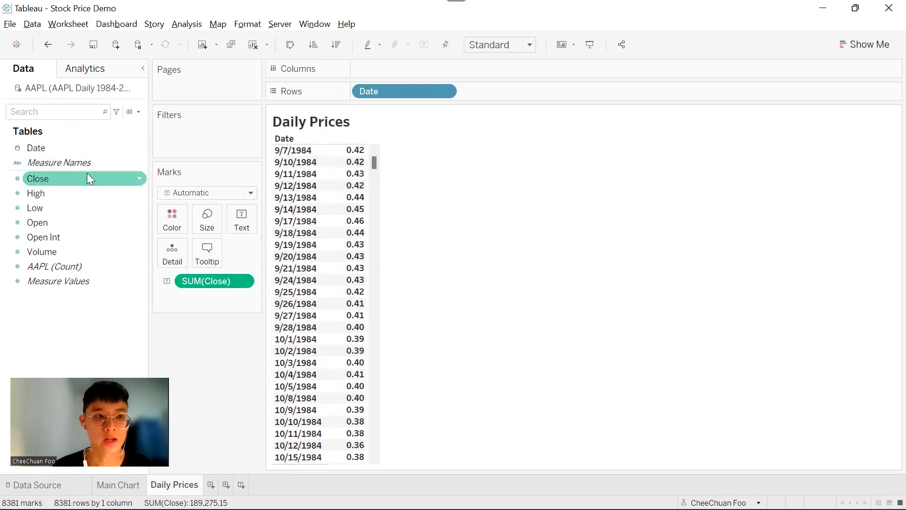
mouse_move(68, 144)
mouse_down()
mouse_move(332, 93)
mouse_move(483, 86)
mouse_move(342, 95)
mouse_move(353, 90)
mouse_up()
right_click(415, 92)
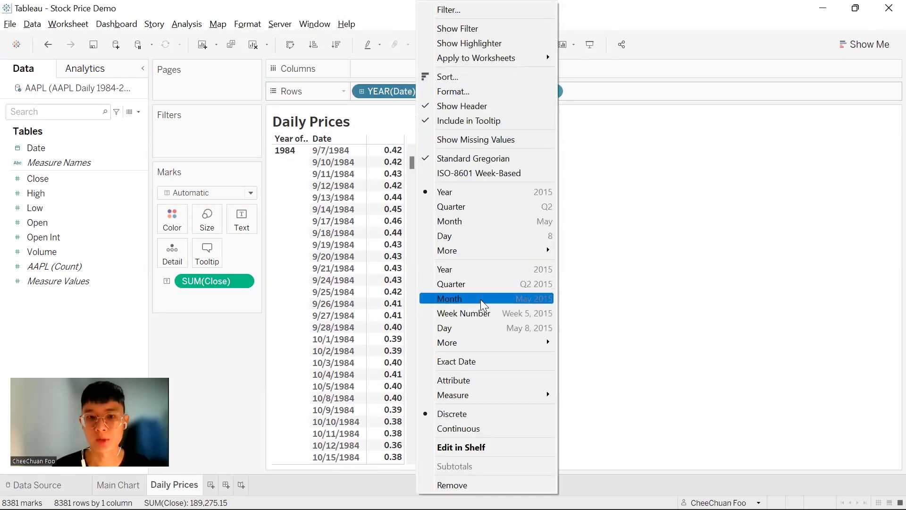
key(Escape)
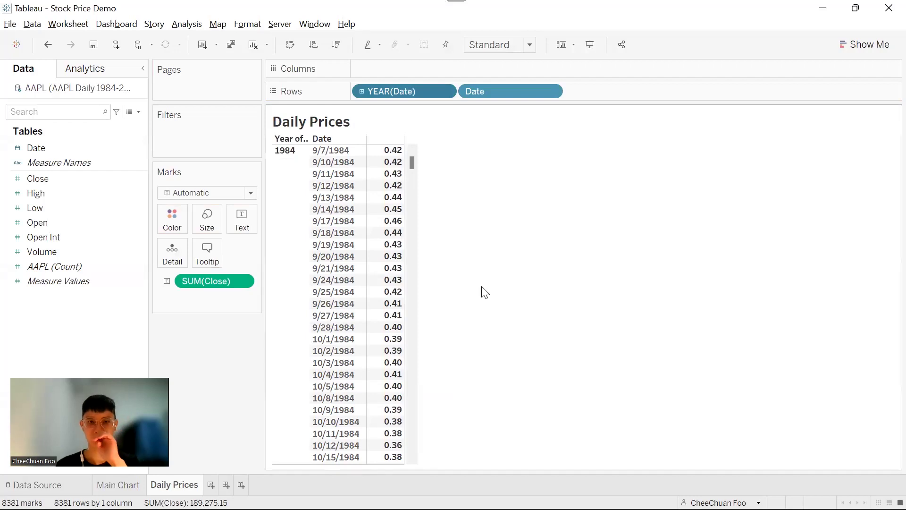
right_click(504, 91)
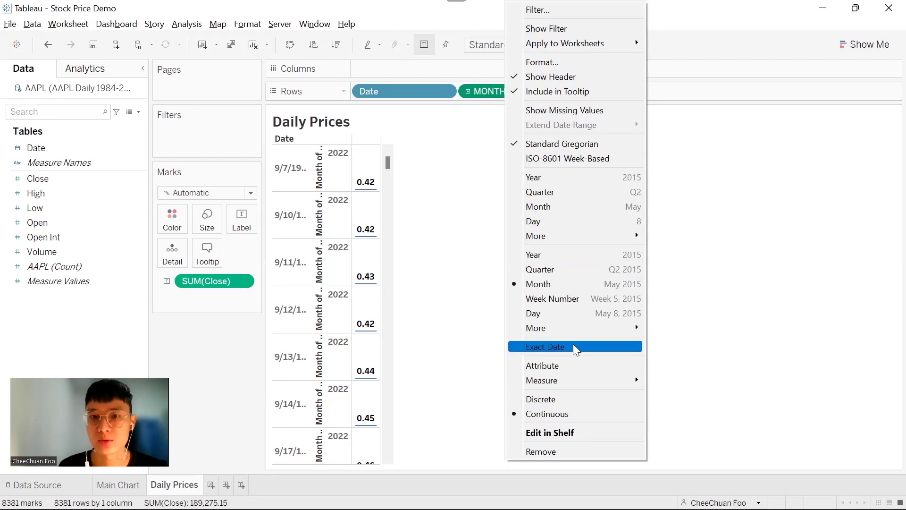
click(585, 399)
drag(500, 92, 364, 91)
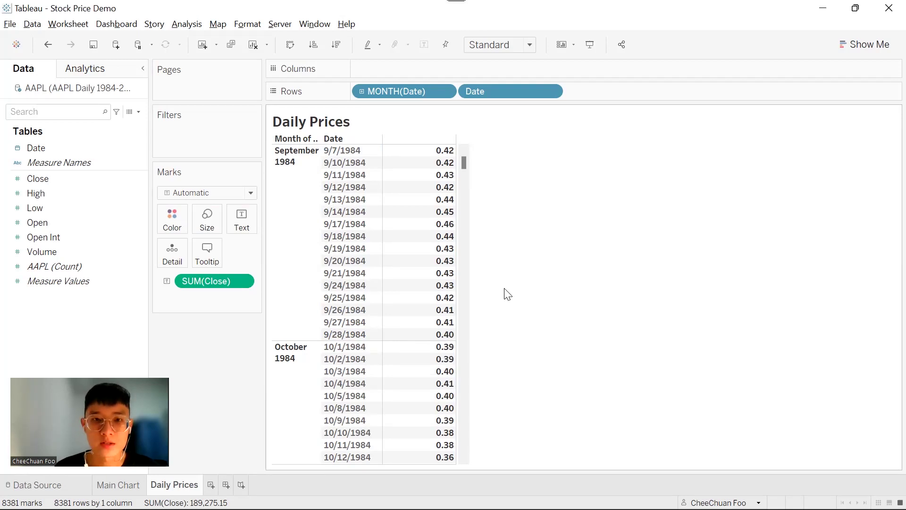
Examine the last trading date and its Close value for September, October and November 1984.
mouse_move(415, 336)
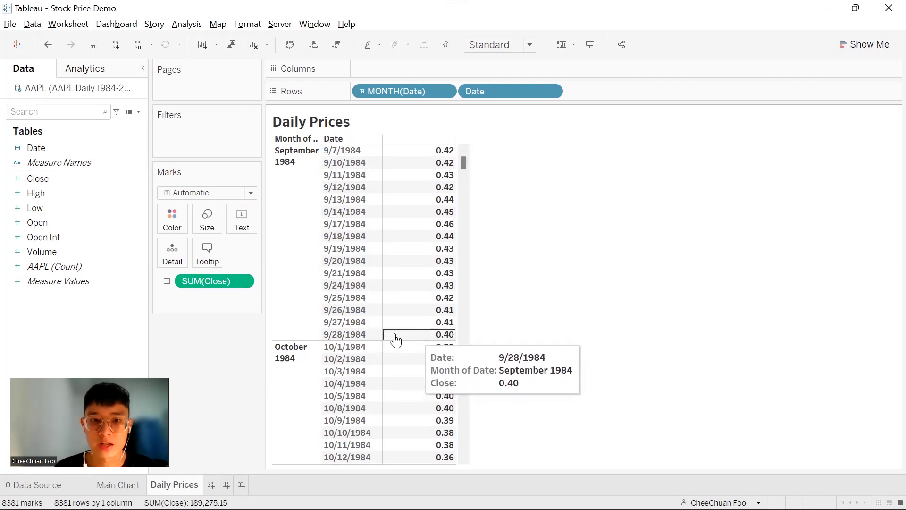
click(370, 336)
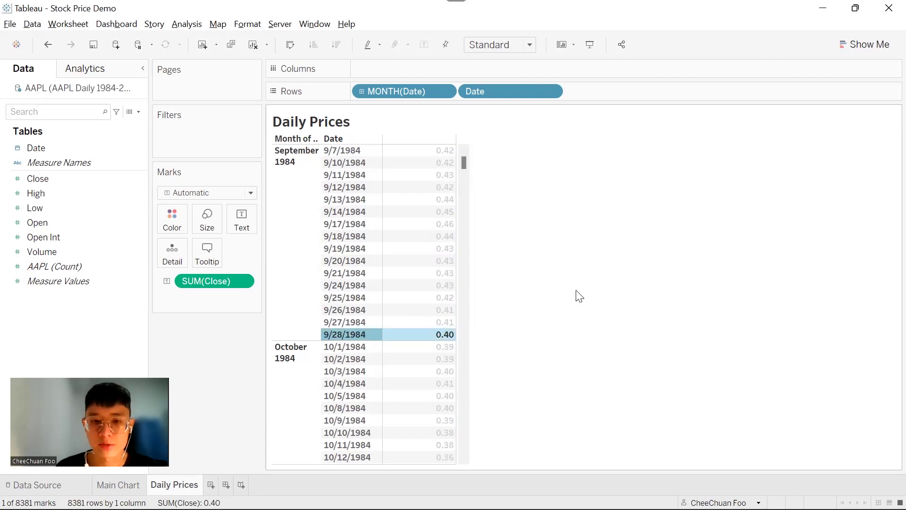
scroll(467, 267, down, 6)
scroll(474, 283, down, 1)
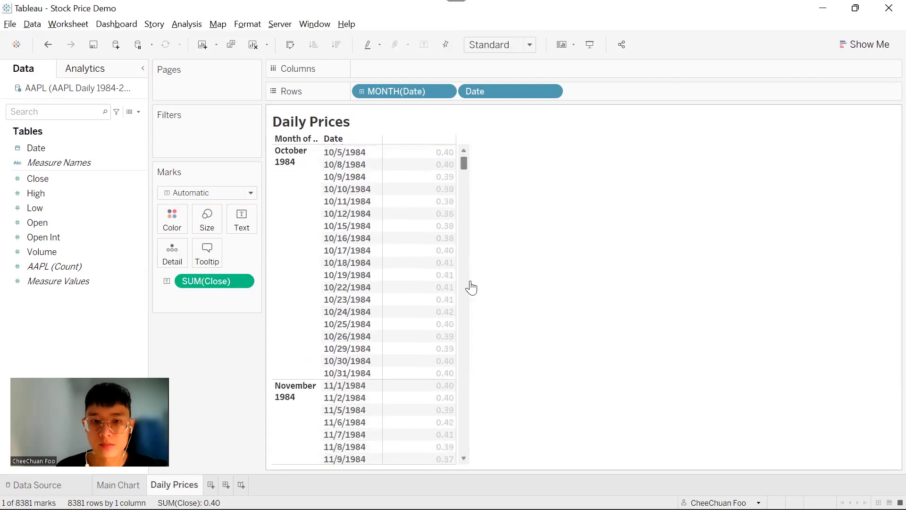
click(359, 372)
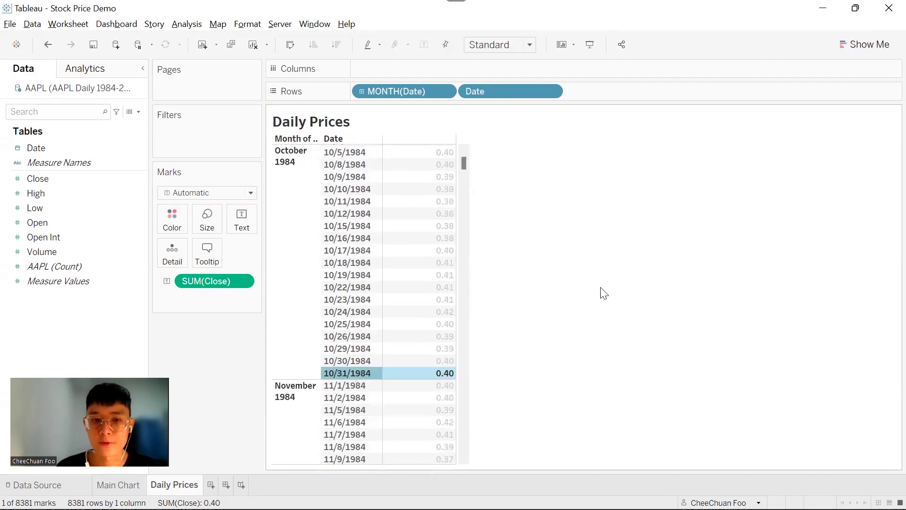
scroll(479, 237, down, 5)
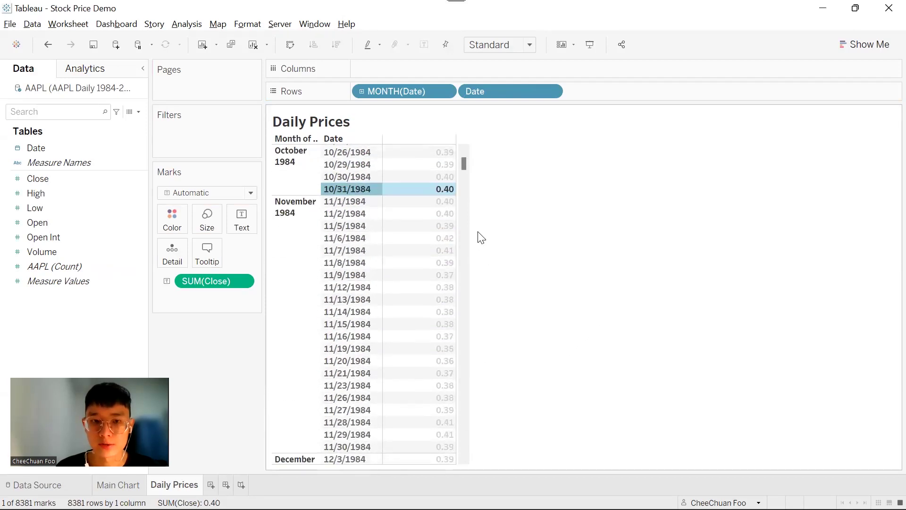
scroll(477, 236, down, 1)
click(424, 409)
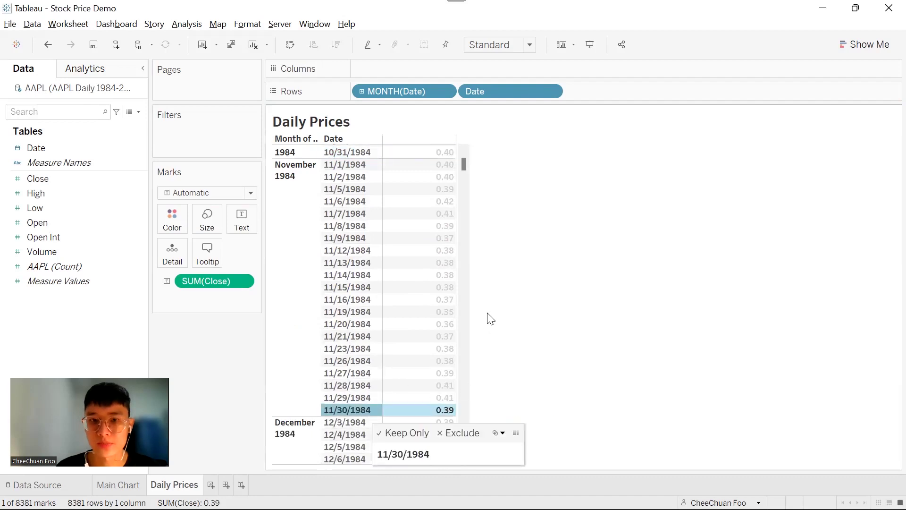
scroll(491, 320, up, 13)
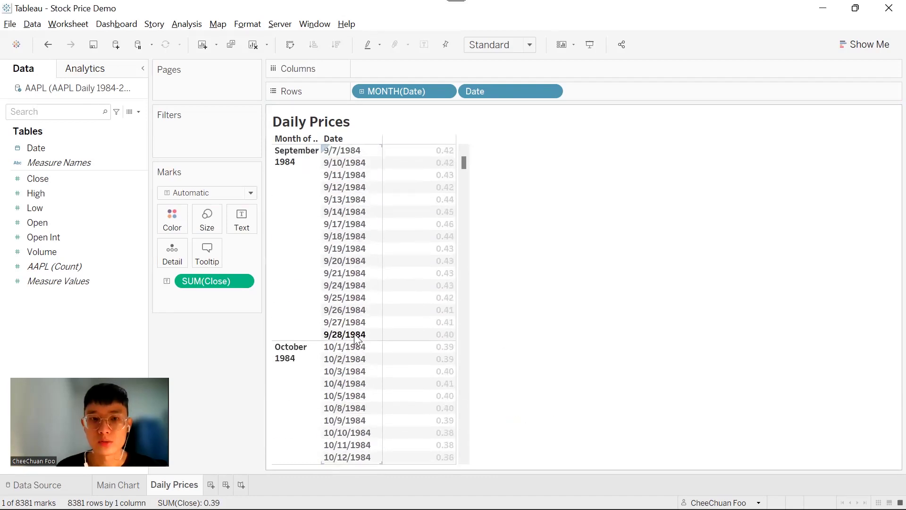
click(356, 336)
click(352, 336)
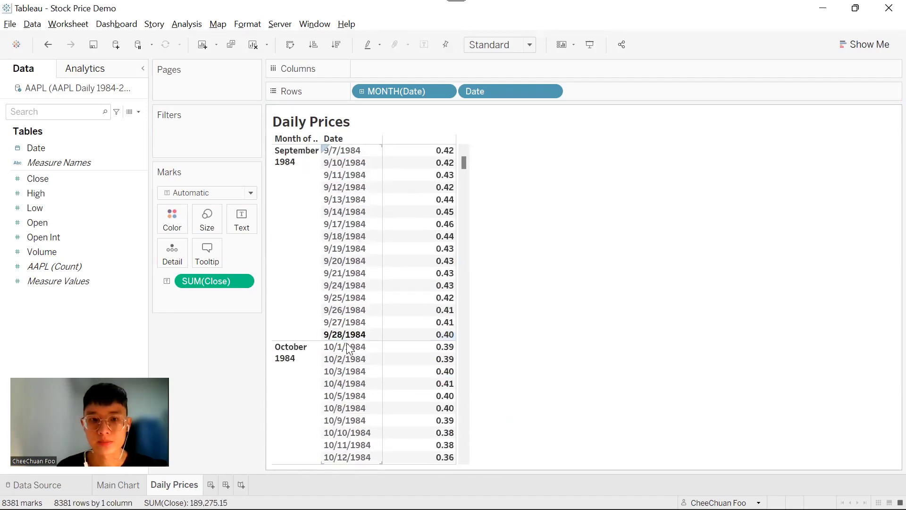
Create another worksheet and name it Check Values.
click(213, 480)
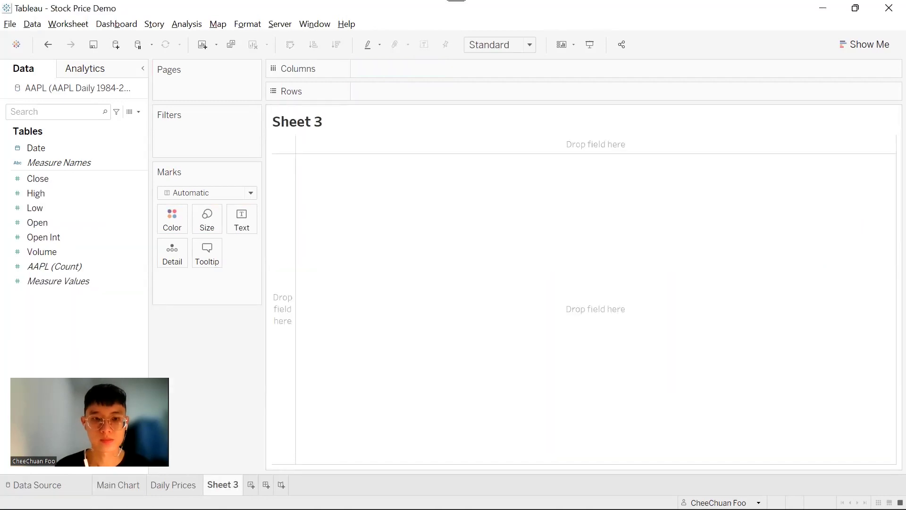
double_click(222, 485)
text(Check Values)
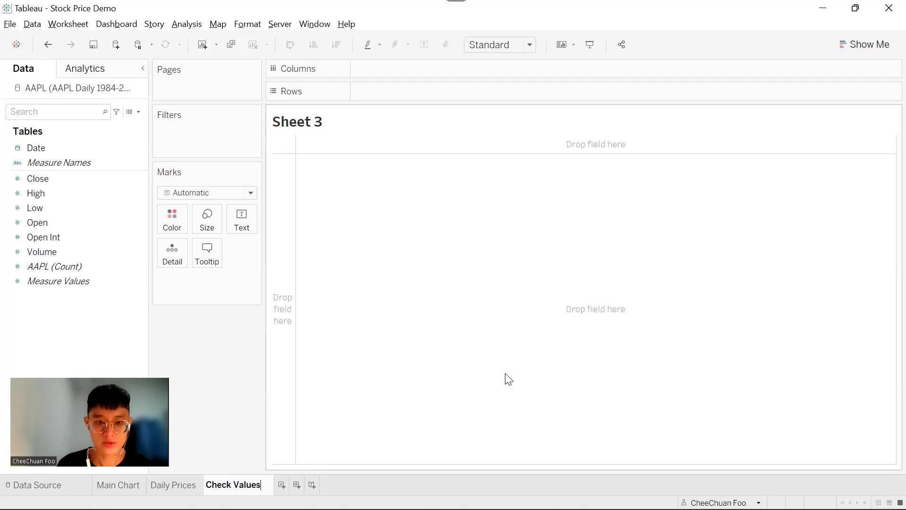
key(Return)
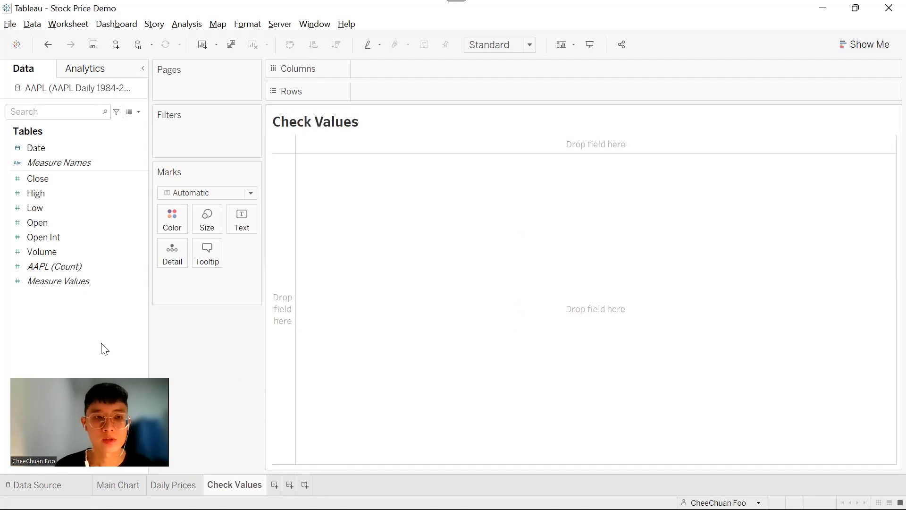
Place Date on Rows of the Check Values sheet as a discrete month-and-year field.
click(43, 150)
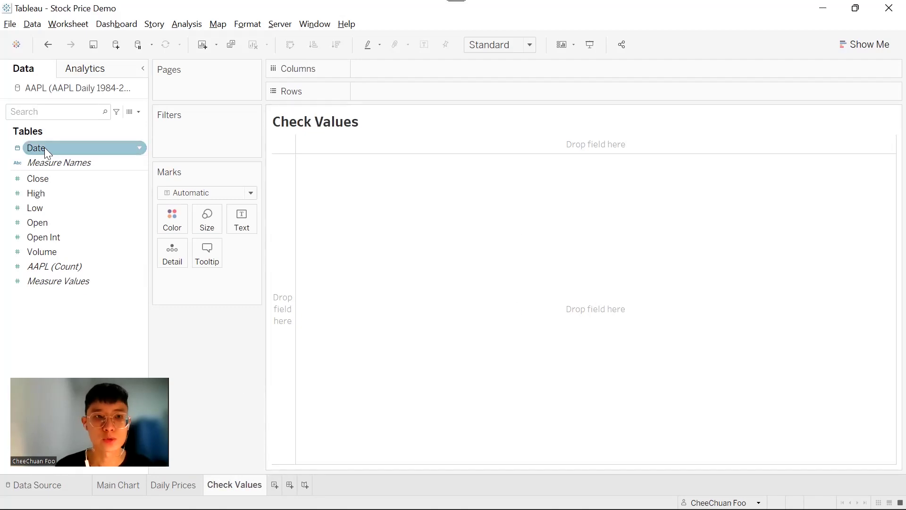
drag(45, 147, 427, 93)
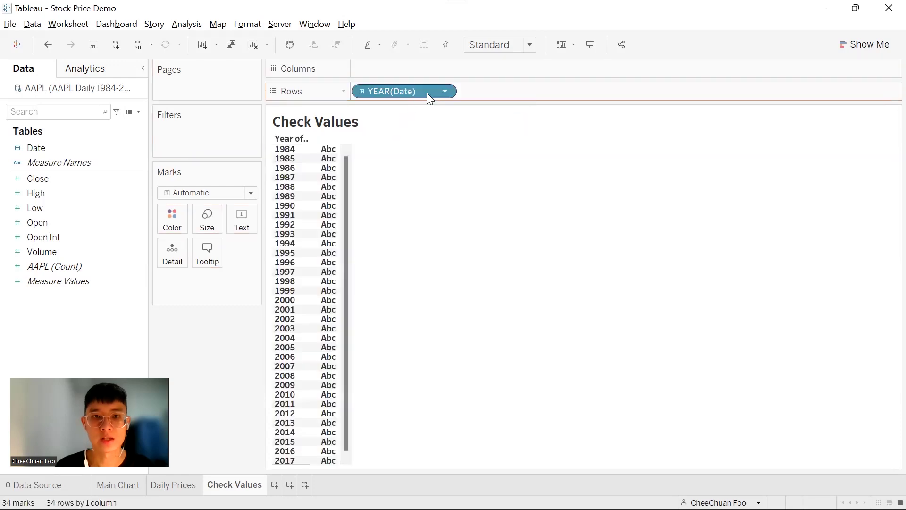
right_click(424, 96)
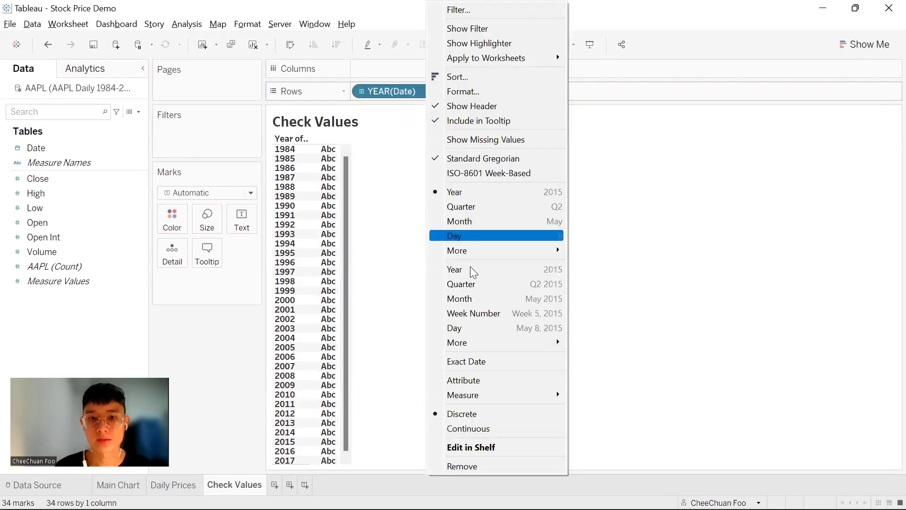
click(504, 303)
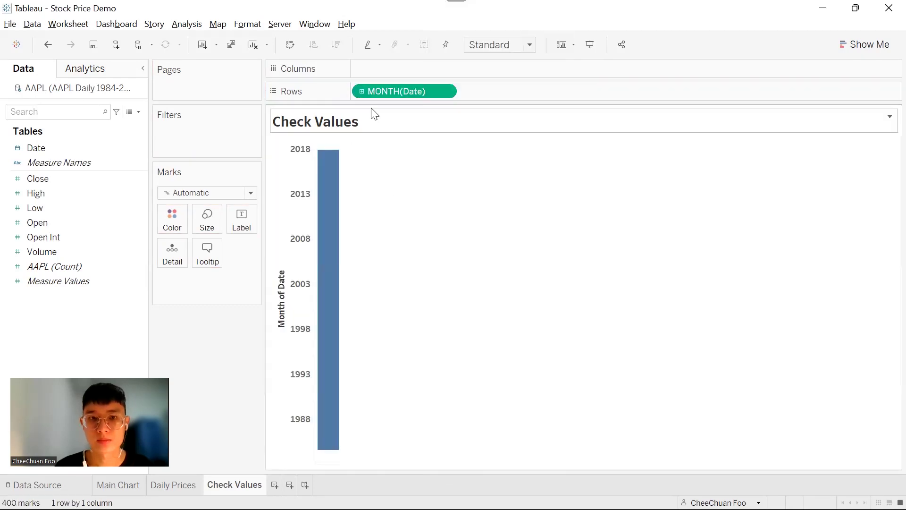
right_click(392, 90)
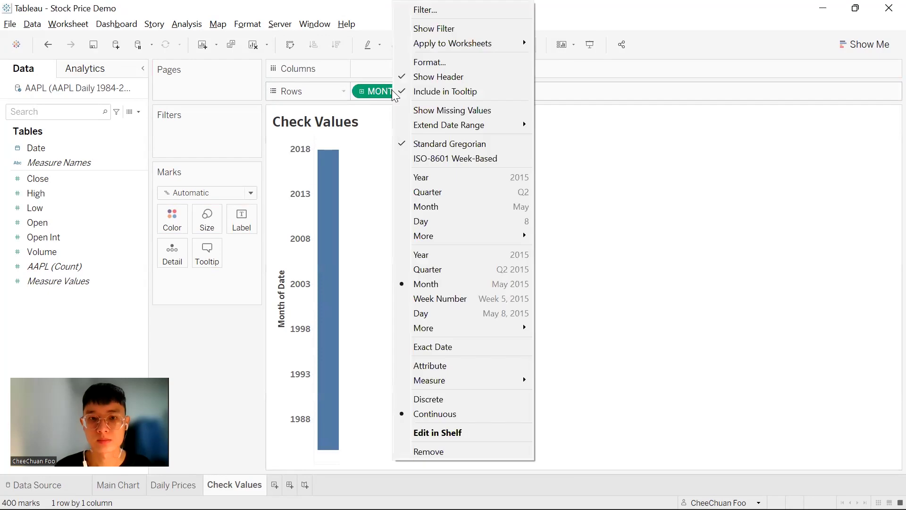
click(475, 401)
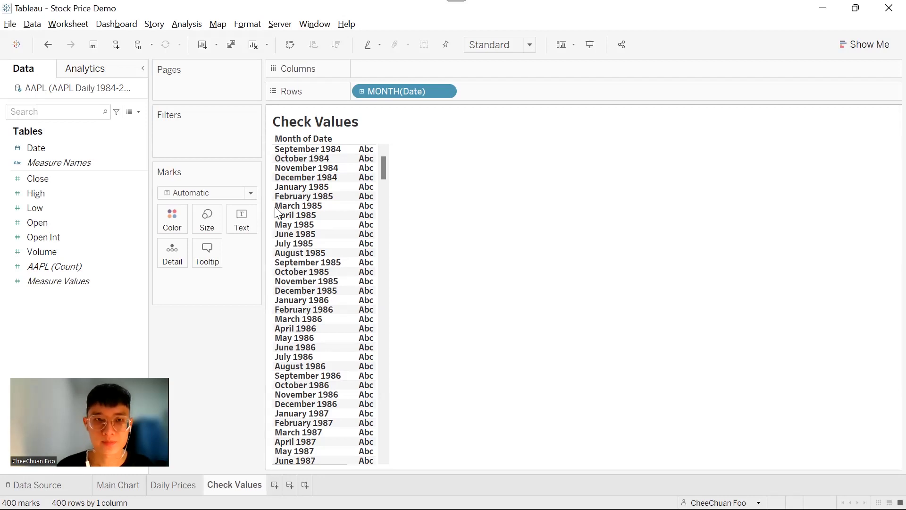
Create a calculated field named Last Day of the Month with the formula MAX([Date]) and add it to Rows after MONTH(Date).
click(136, 112)
click(121, 124)
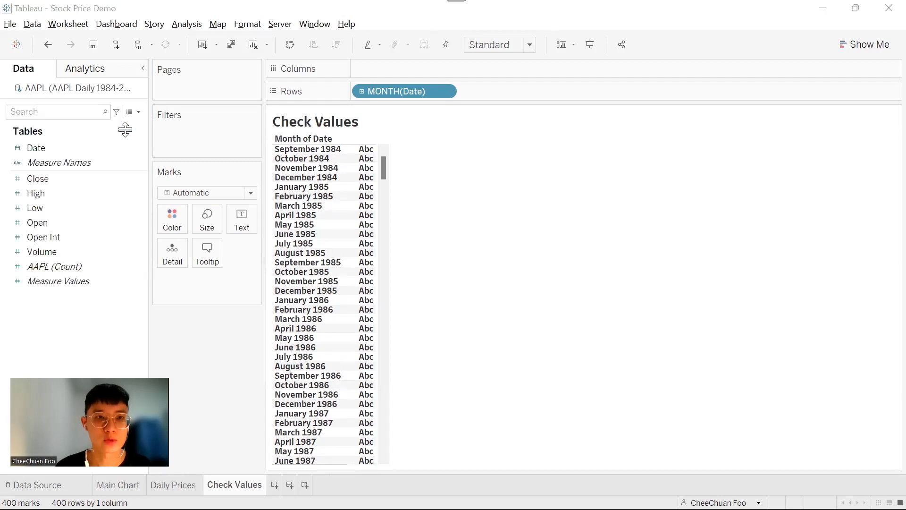
drag(286, 238, 305, 193)
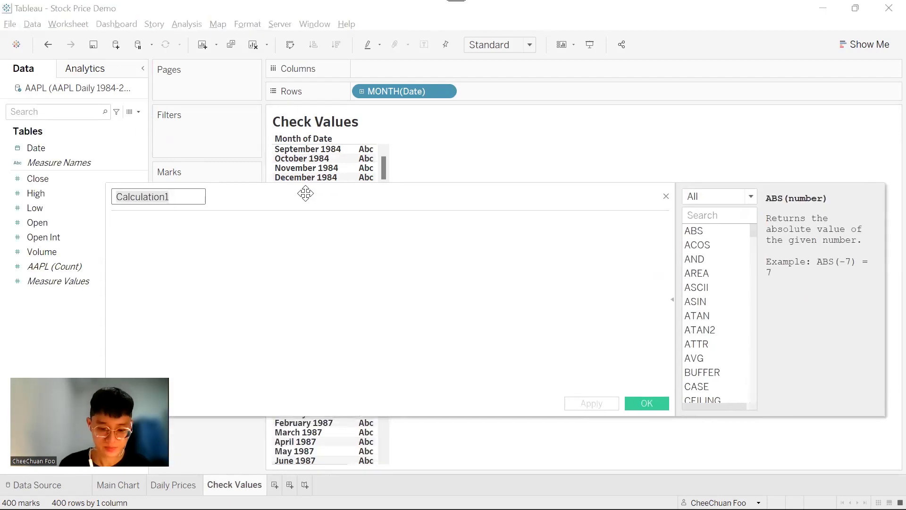
text(Last Day of the Month)
key(Tab)
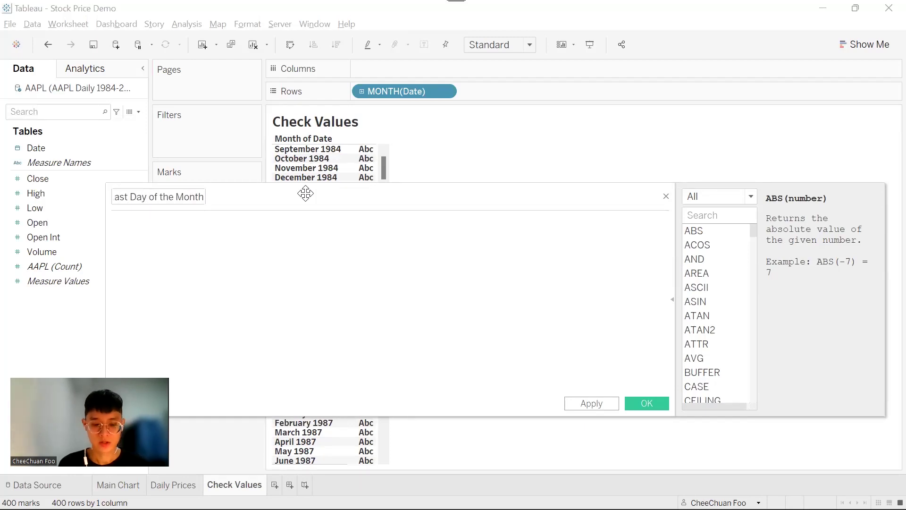
text(max)
key(Return)
text(dat))
key(Return)
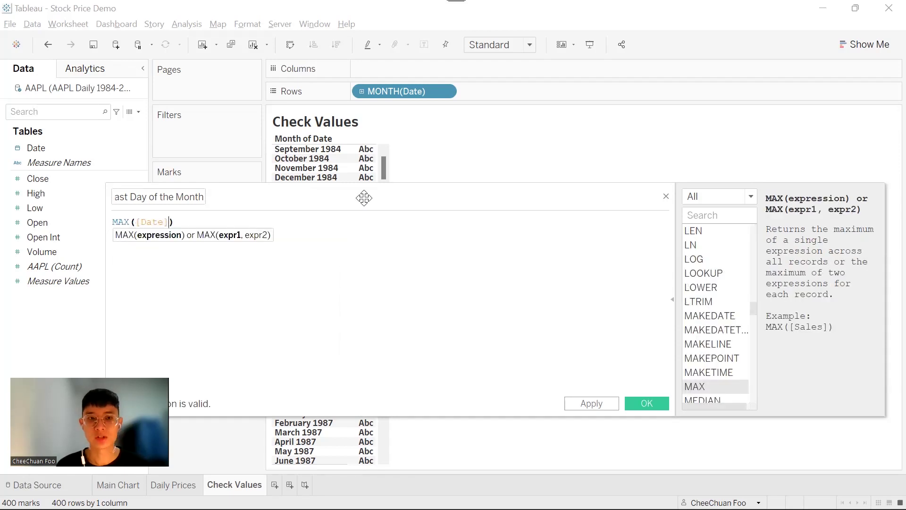
click(647, 406)
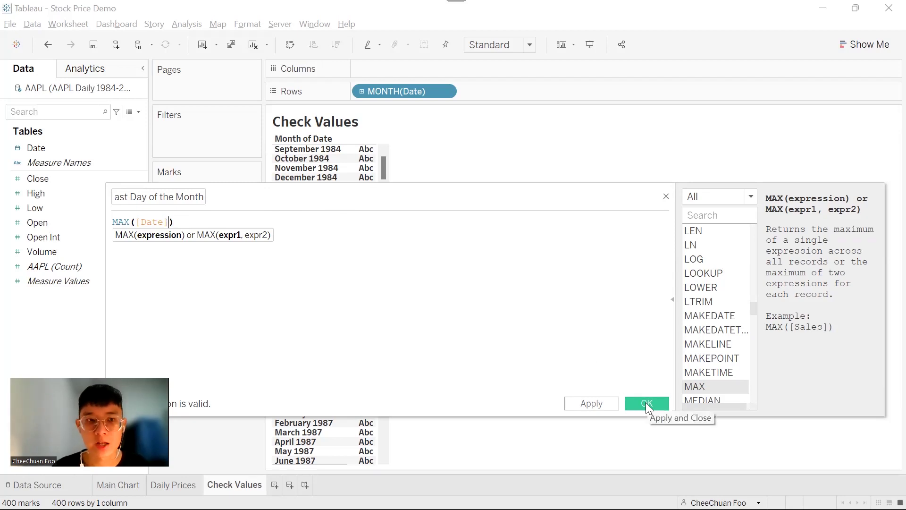
click(646, 402)
drag(90, 211, 542, 92)
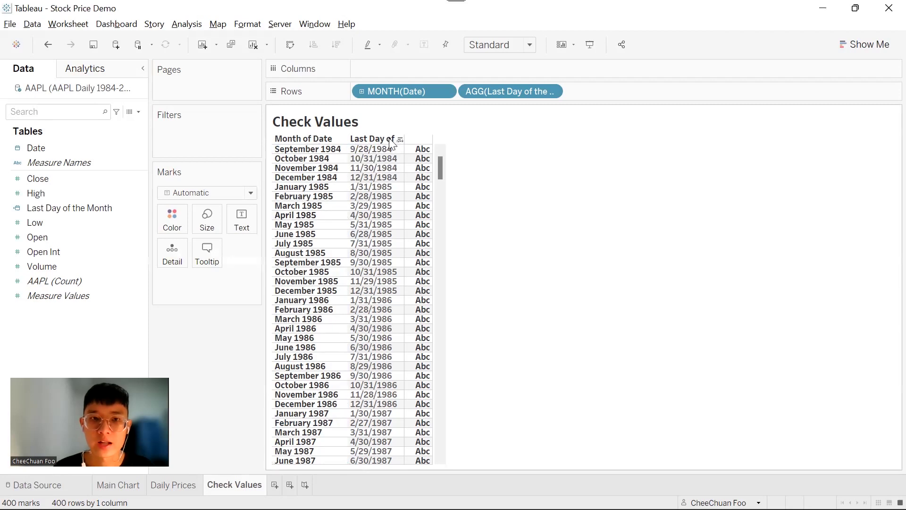
Check the last trading date of each month from September 1984 to January 1985 in Daily Prices against the Check Values sheet.
click(173, 484)
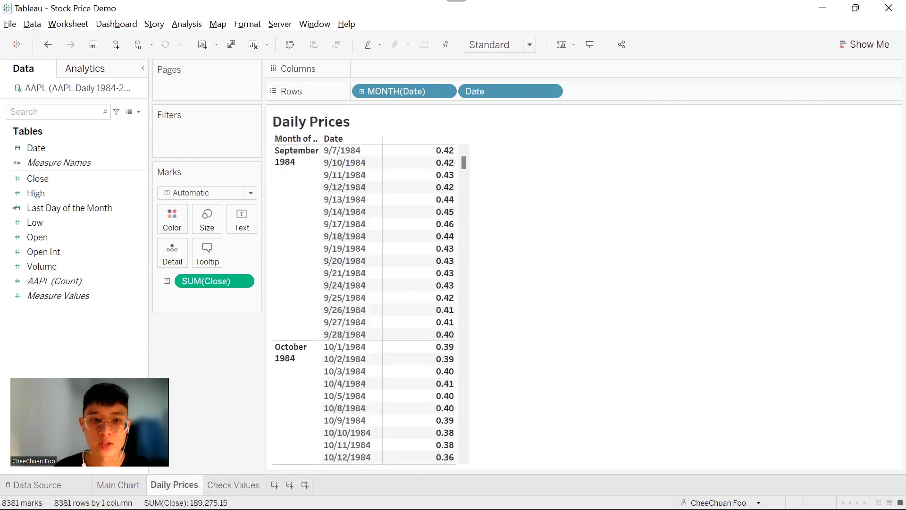
click(347, 335)
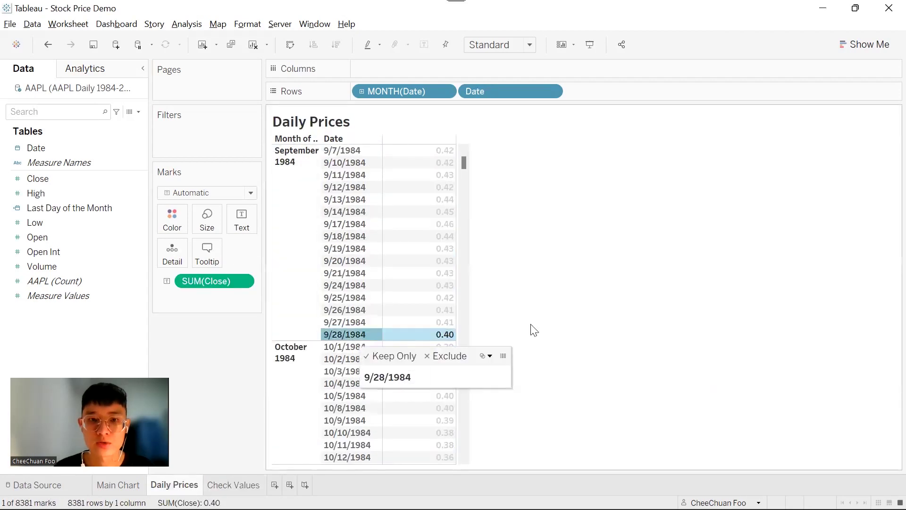
scroll(533, 330, down, 6)
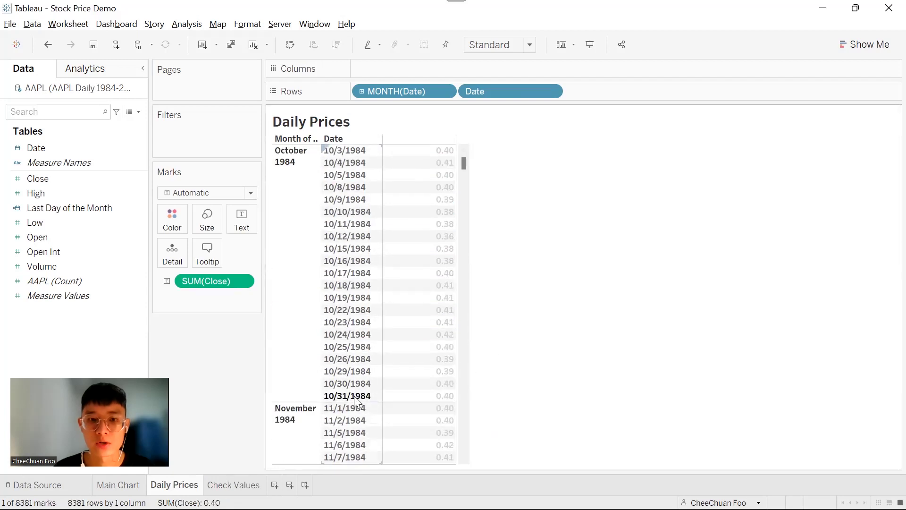
click(355, 395)
scroll(364, 338, down, 6)
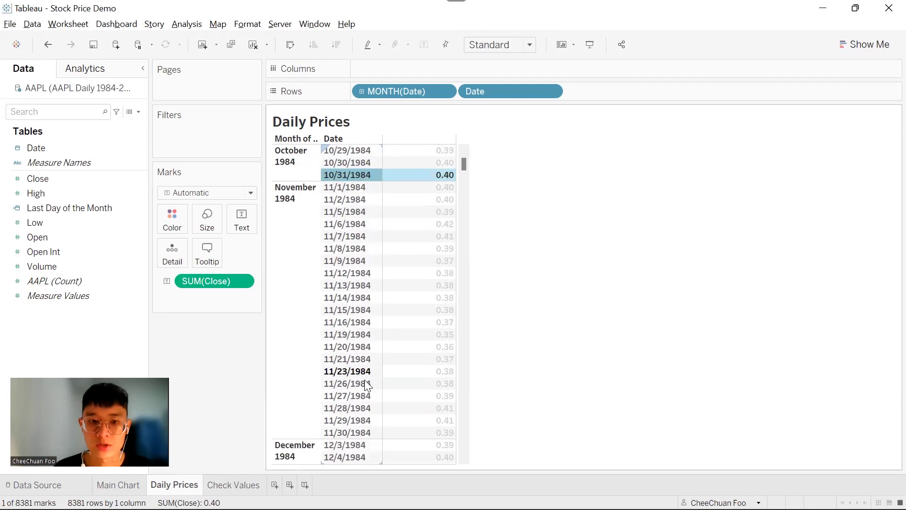
click(366, 431)
scroll(363, 406, down, 7)
scroll(364, 416, down, 3)
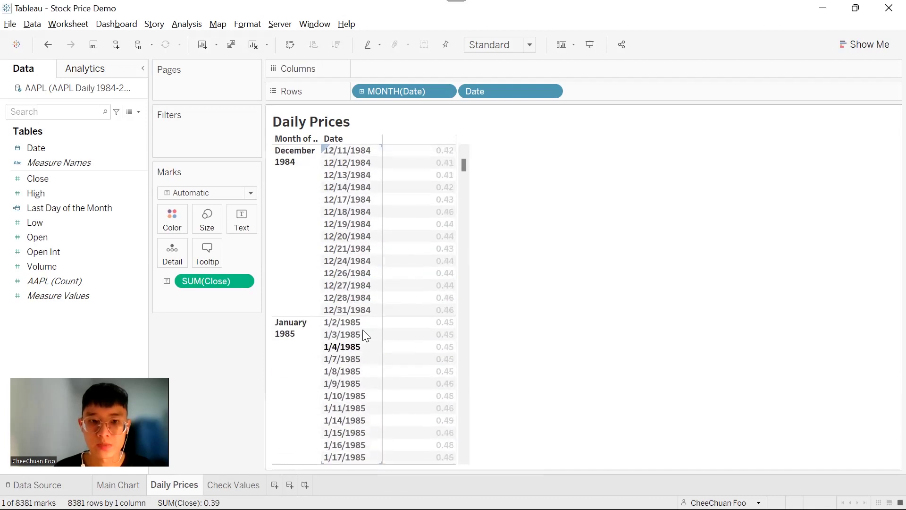
click(362, 309)
scroll(370, 369, down, 1)
scroll(366, 401, down, 6)
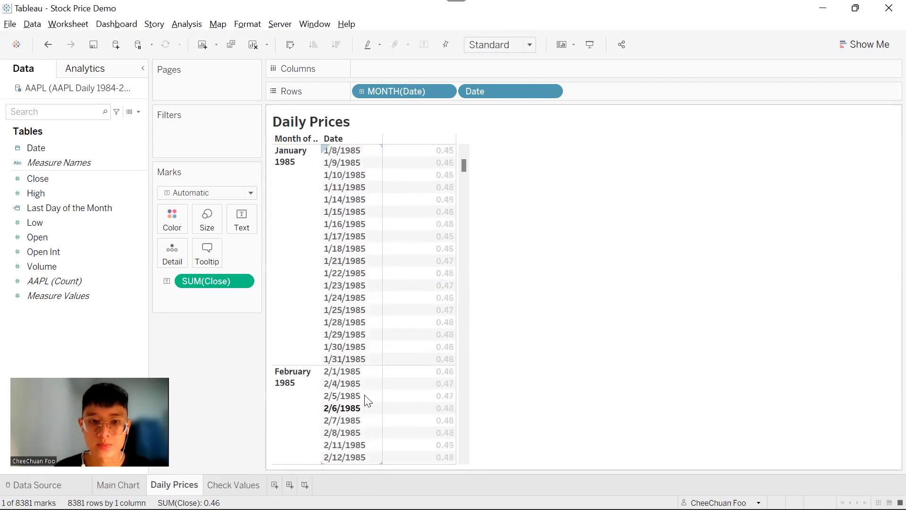
click(367, 361)
click(246, 482)
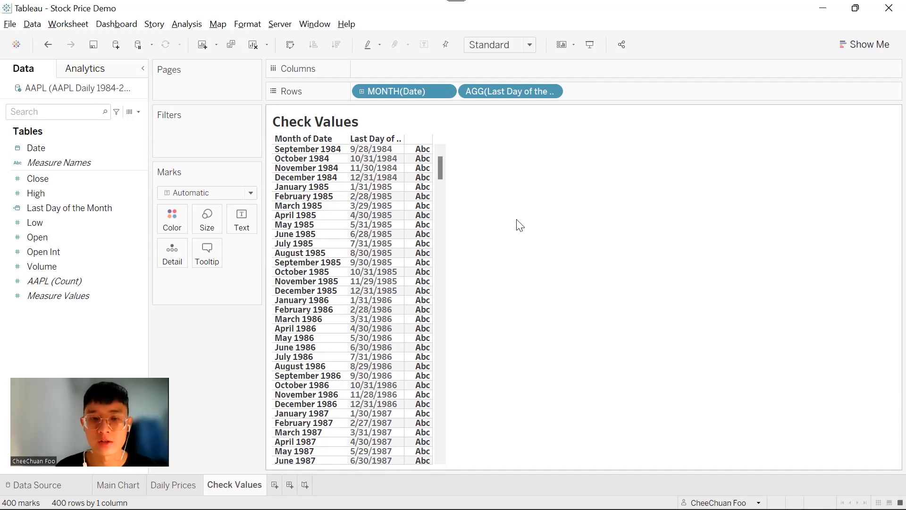
Start another calculated field, name it LClose, and move its editor clear of the table's first rows.
click(138, 112)
click(132, 124)
drag(273, 196, 237, 201)
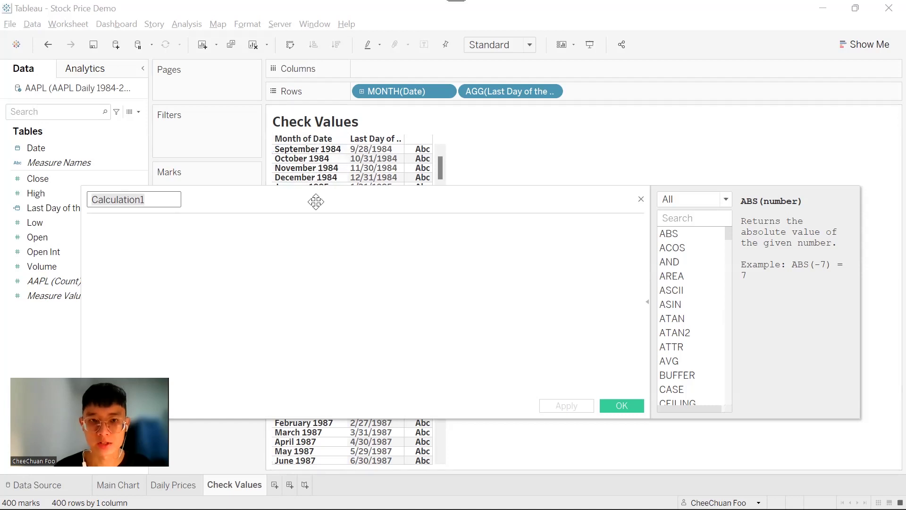
drag(316, 202, 352, 236)
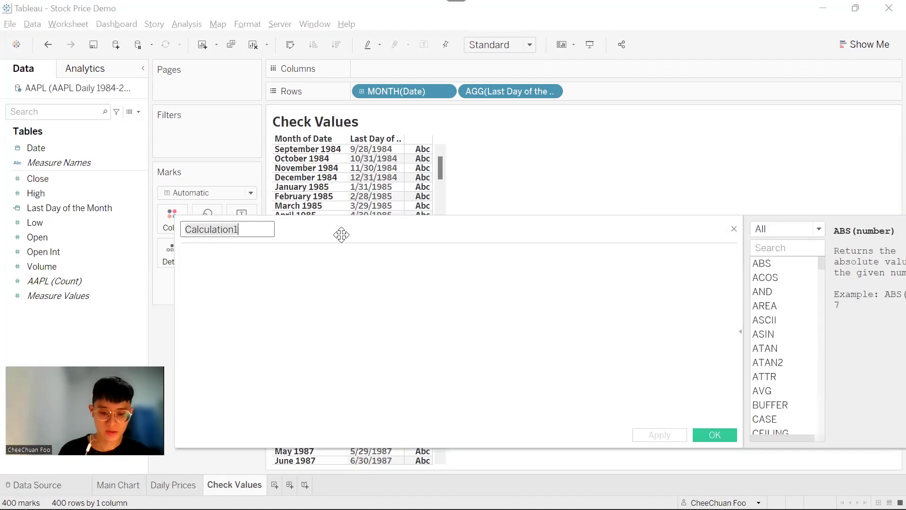
text(LClose)
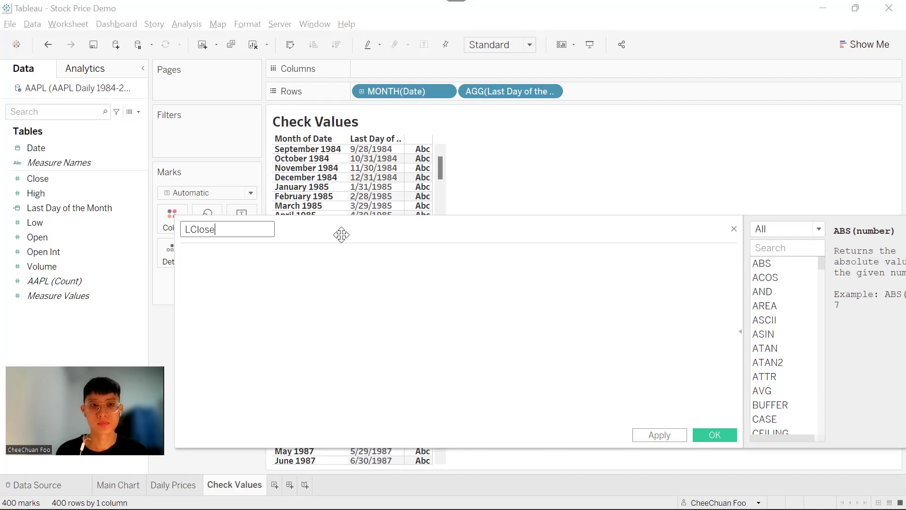
key(Tab)
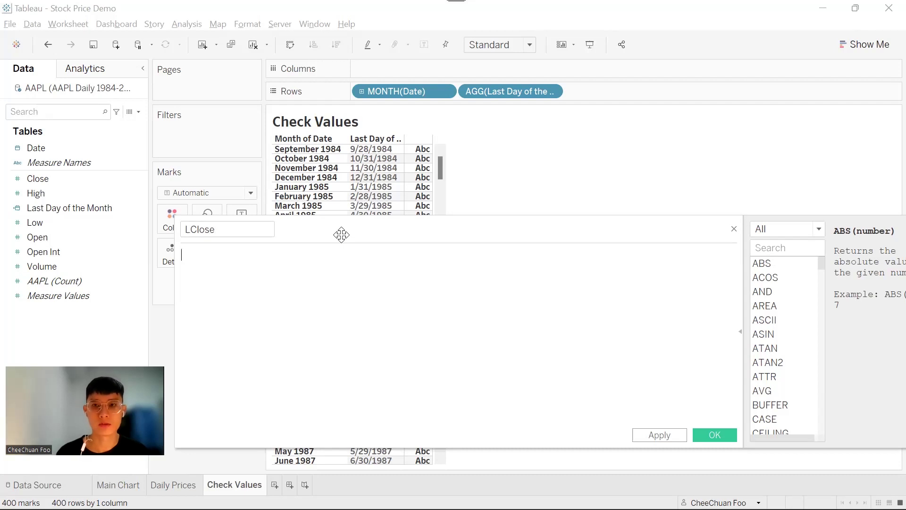
drag(309, 240, 312, 231)
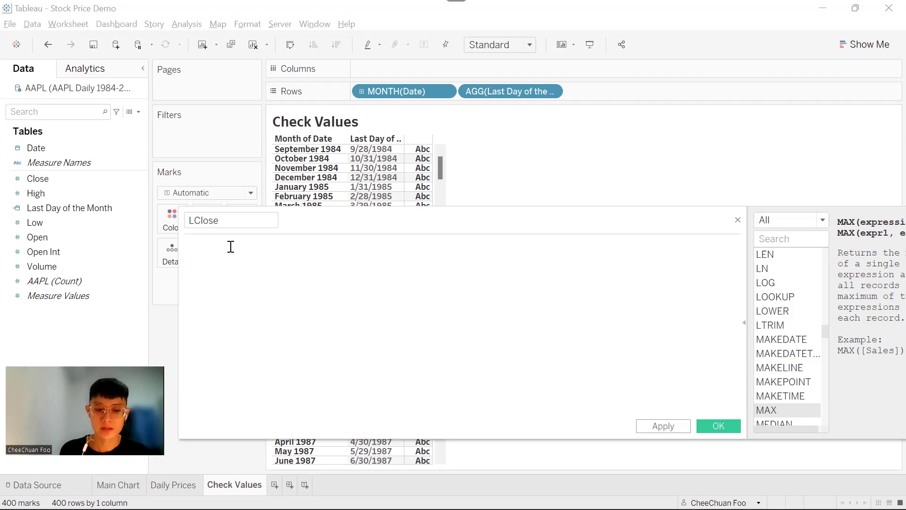
Write the LClose formula as IF [Date]=MAX([Date]) THEN [Close] END, with THEN and END on their own lines.
text(IF )
text([Da)
key(Return)
text(=max)
key(Return)
text([Date)
key(Return)
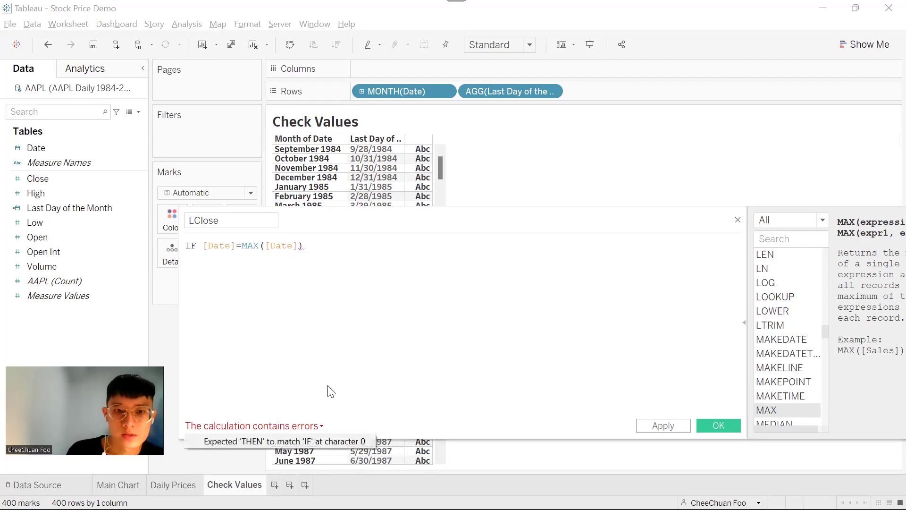
key(Return)
text(THEN)
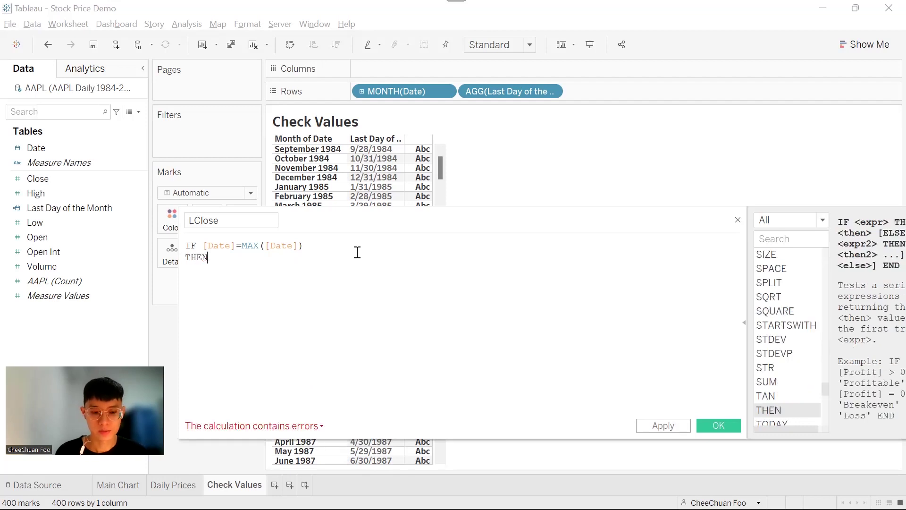
text( [Clos)
key(Return)
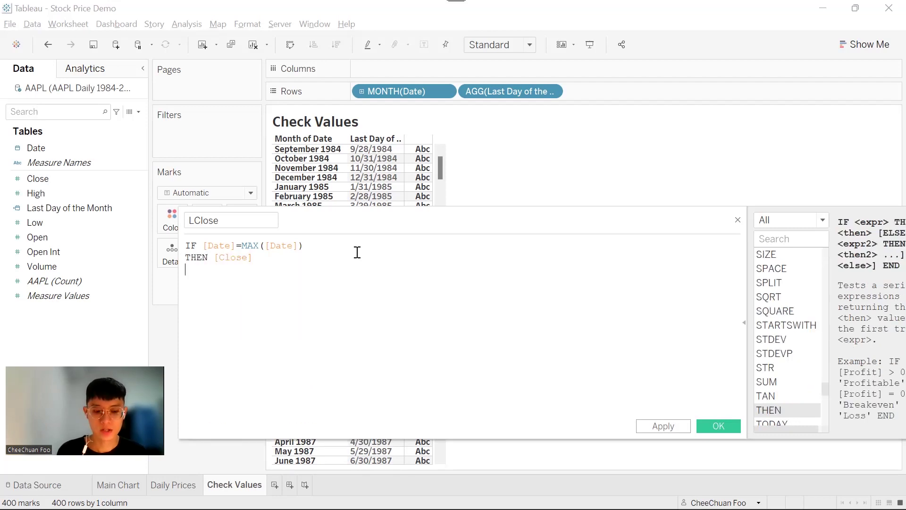
text(END)
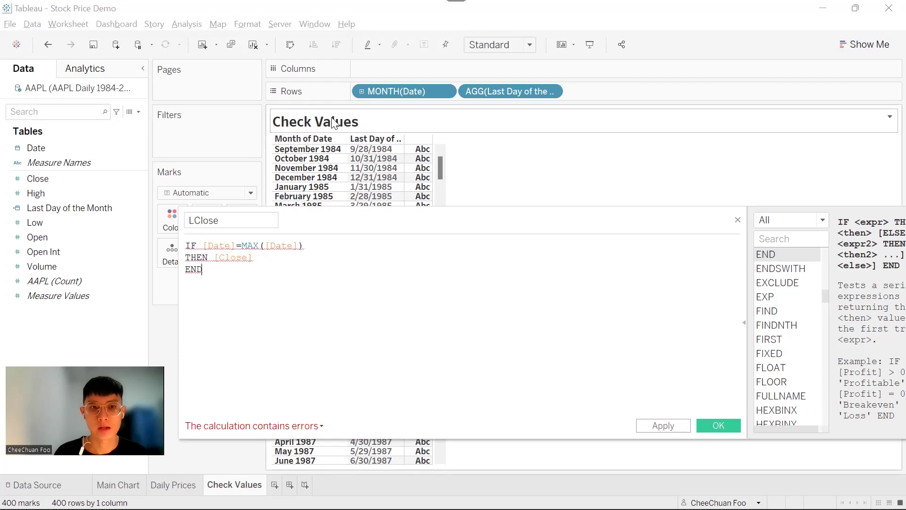
Examine the error details of the LClose formula and compare the [Date] and MAX([Date]) sides of its condition.
ctrl+scroll(331, 303, up, 2)
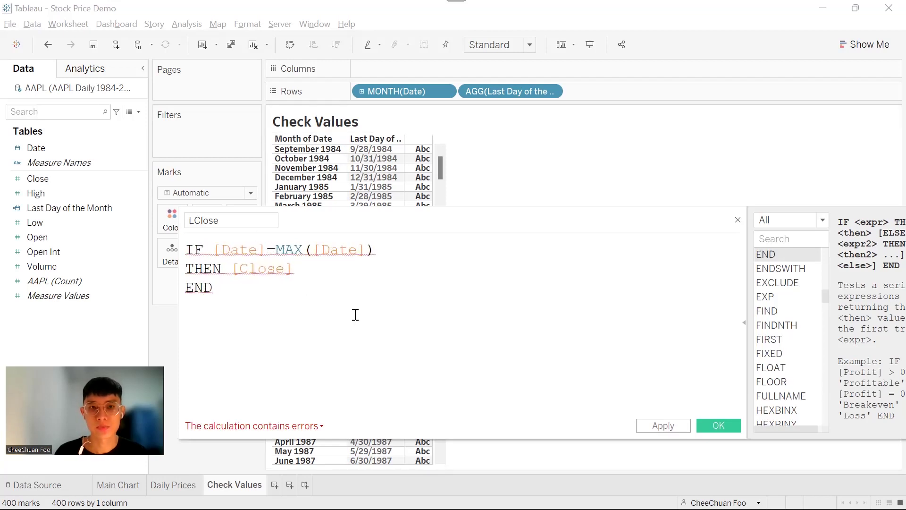
click(251, 426)
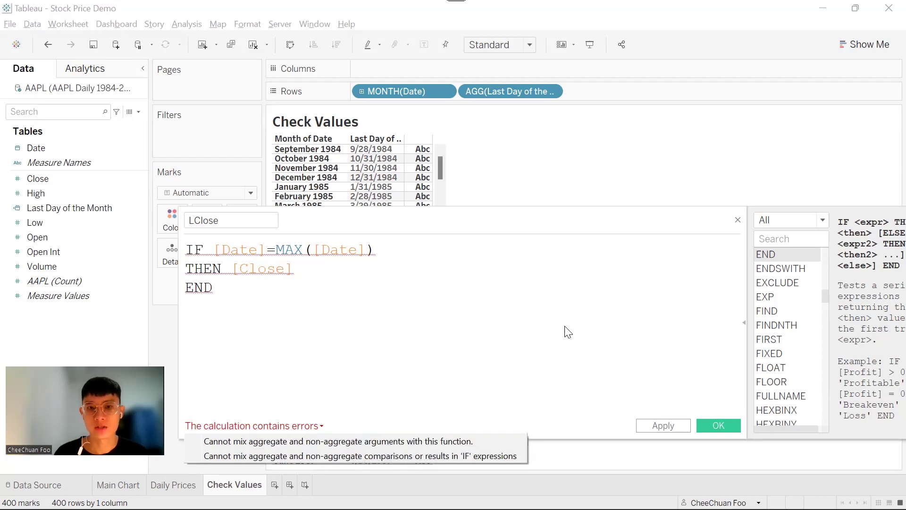
click(264, 253)
drag(264, 253, 214, 251)
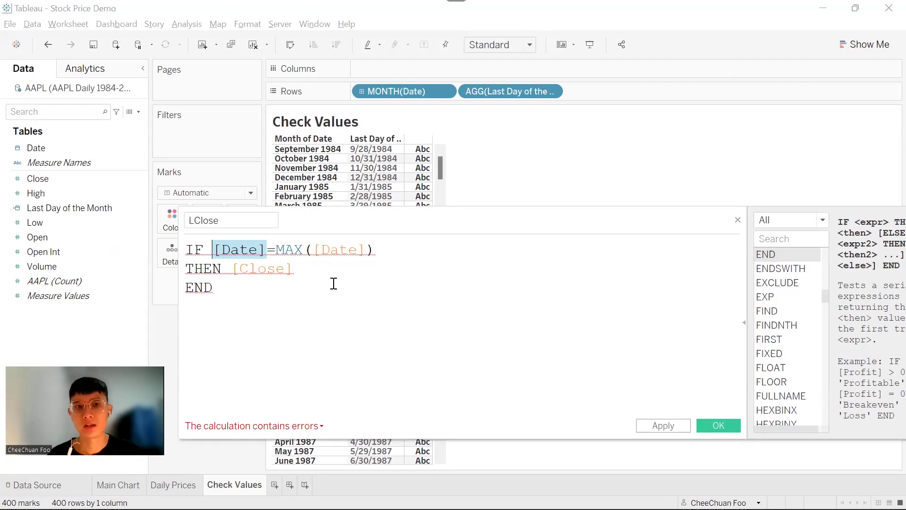
drag(276, 249, 386, 251)
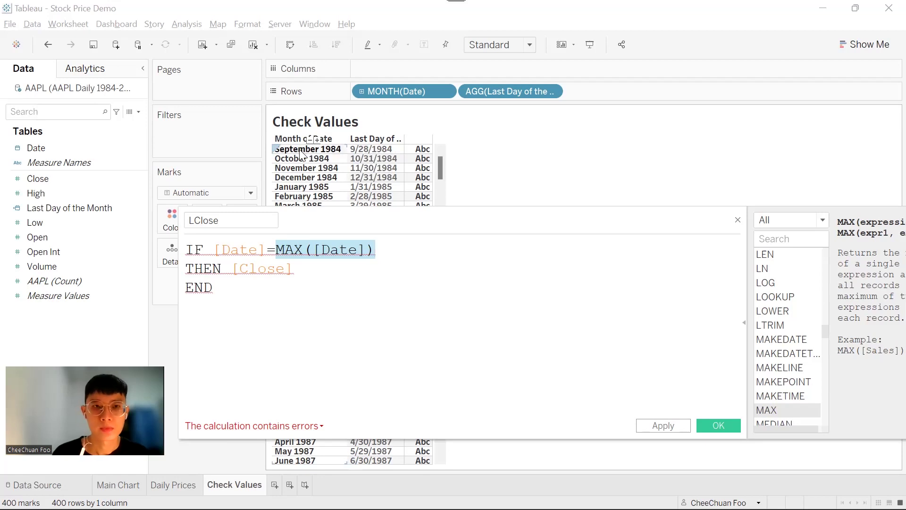
drag(266, 249, 214, 248)
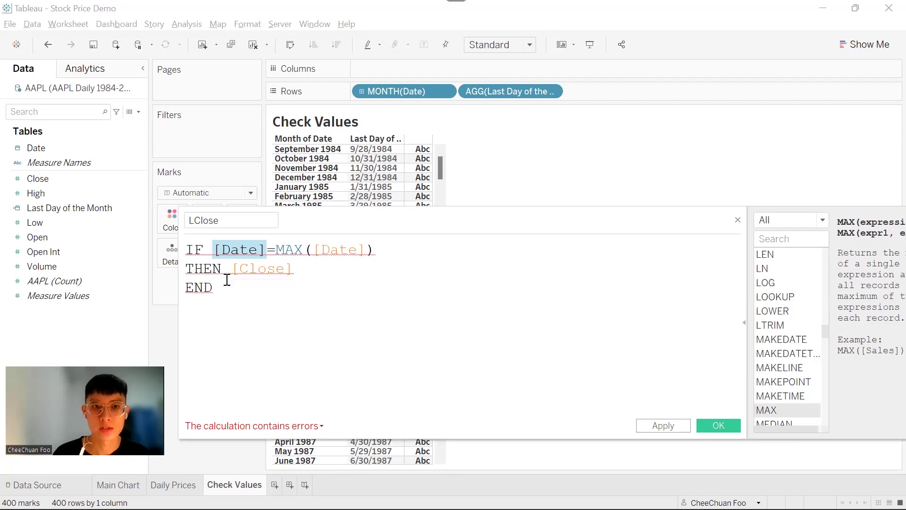
Wrap MAX([Date]) in the LClose condition in an INCLUDE level-of-detail expression, giving { INCLUDE : MAX([Date])}.
click(234, 236)
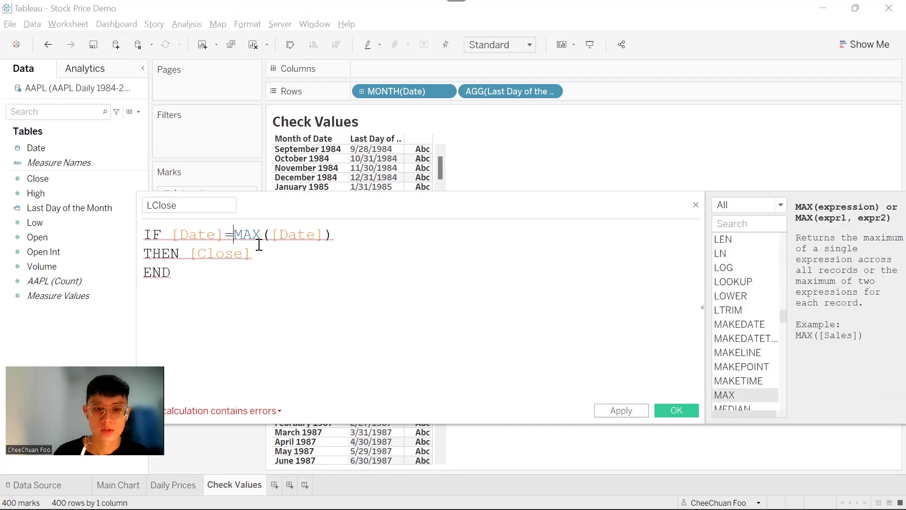
text(incl)
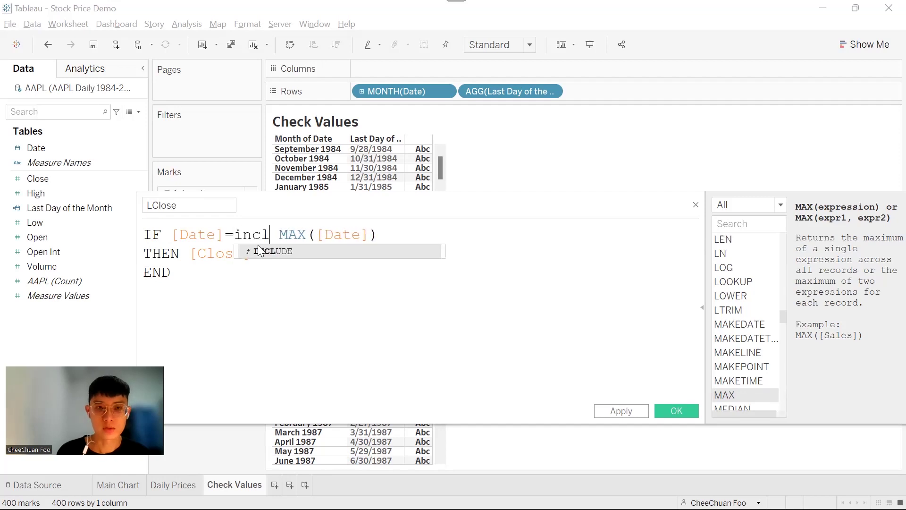
click(259, 251)
text(:)
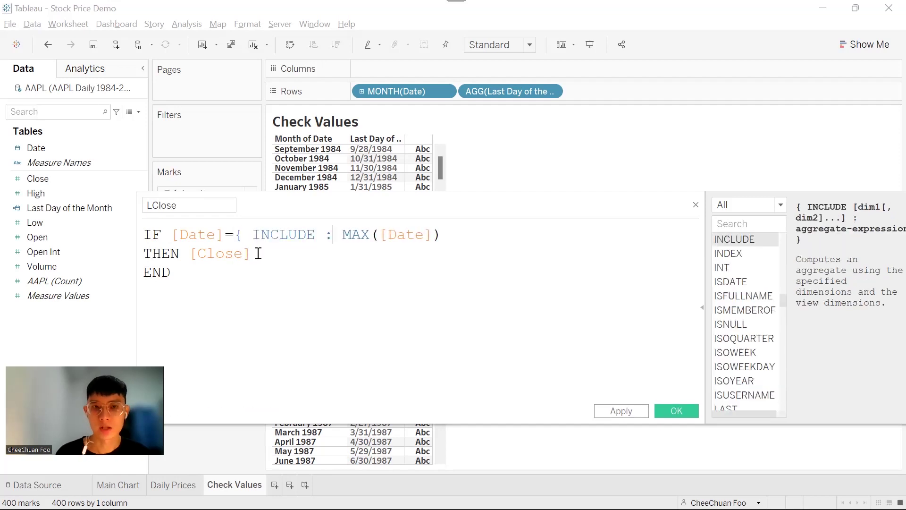
click(491, 235)
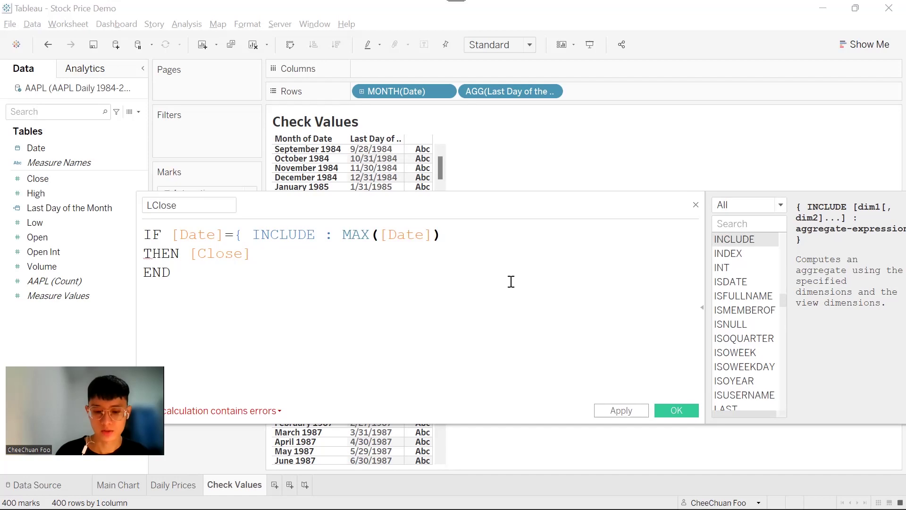
text(})
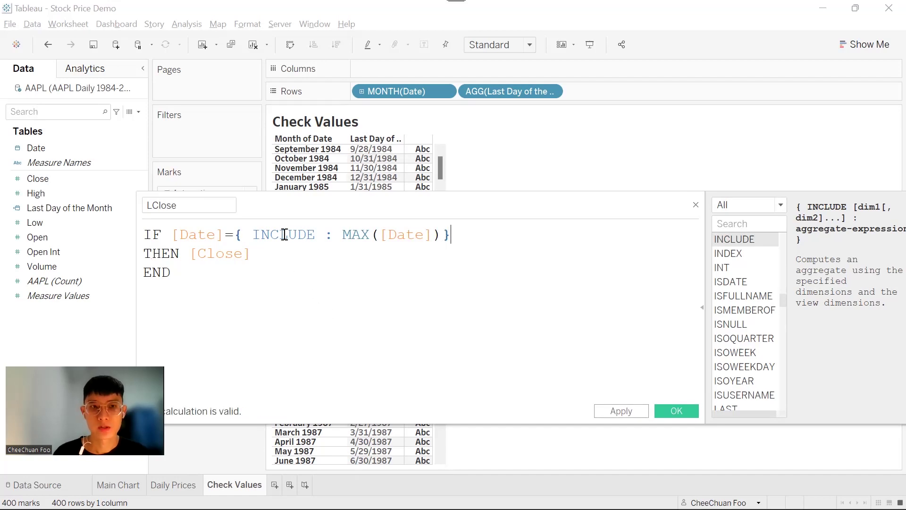
Review the INCLUDE expression, [Date] and [Close] parts of the LClose formula, and save the calculated field.
drag(236, 238, 458, 237)
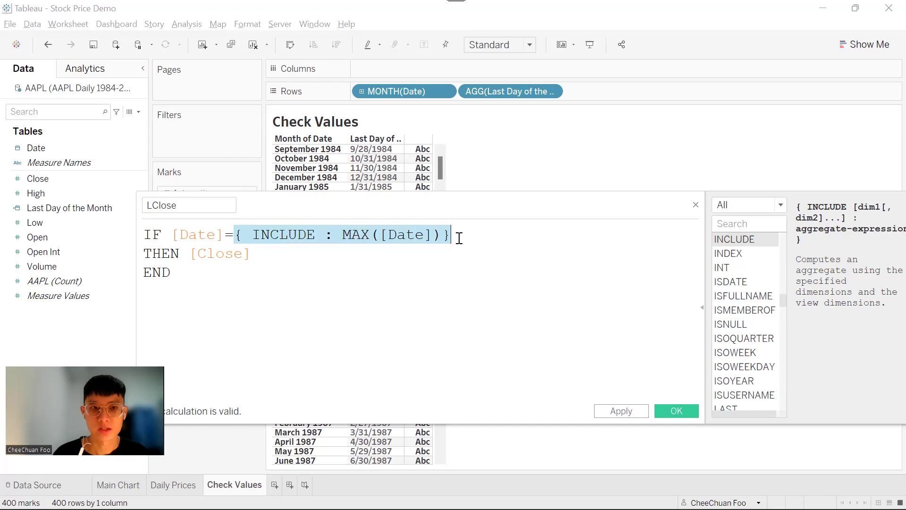
drag(222, 233, 167, 239)
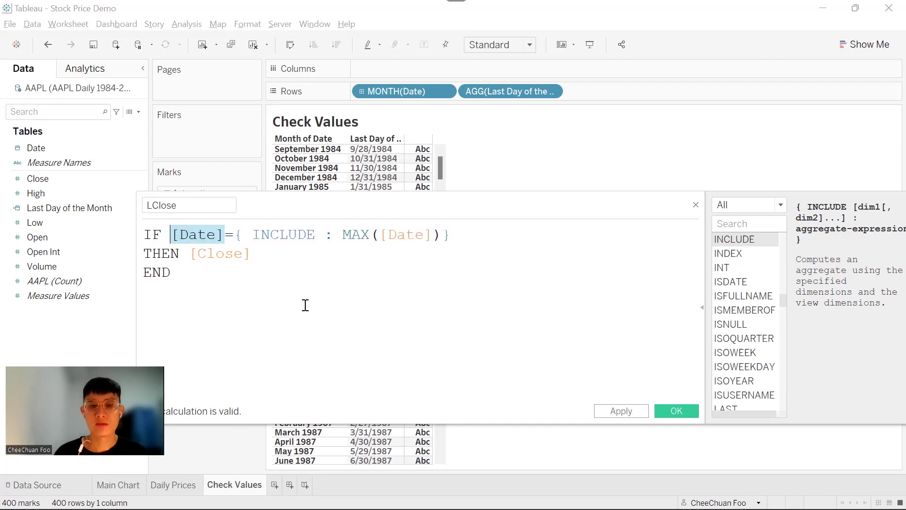
click(269, 235)
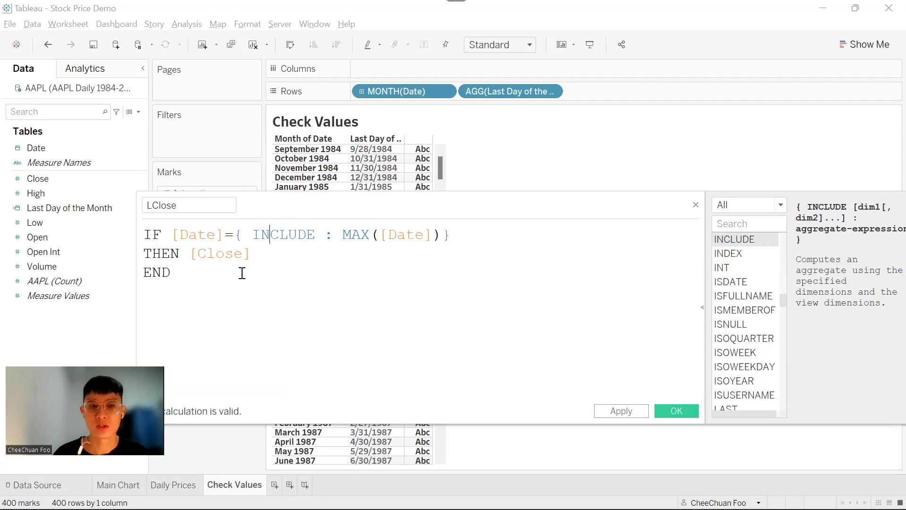
drag(249, 254, 189, 254)
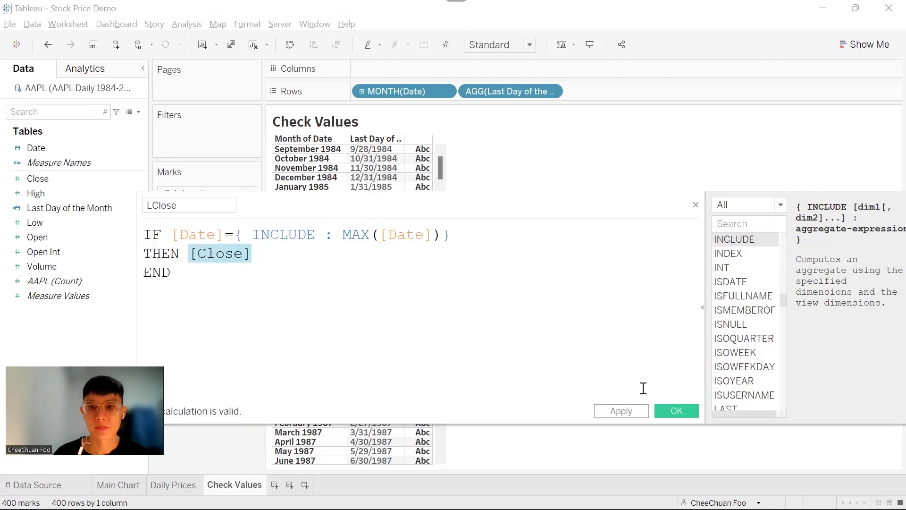
click(671, 411)
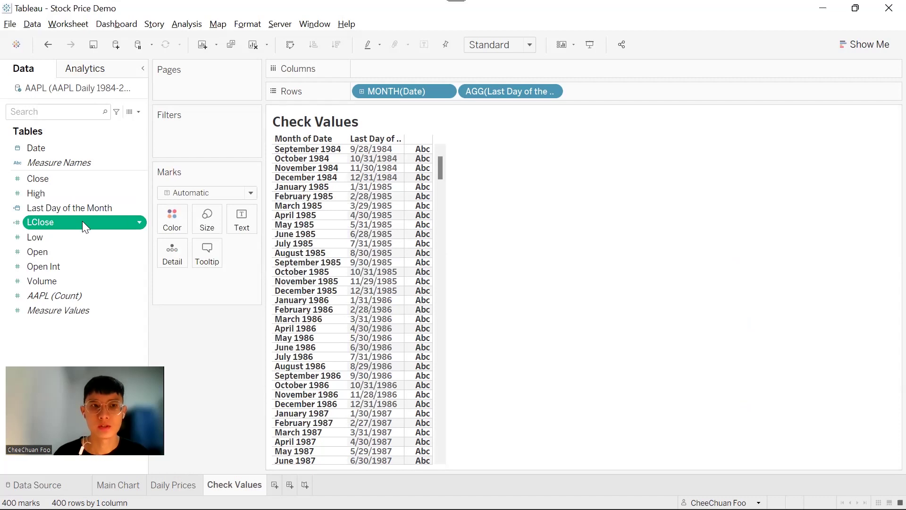
Show LClose as the values in the Check Values table and set its default number format to Number (Custom) with 2 decimal places.
drag(84, 222, 422, 203)
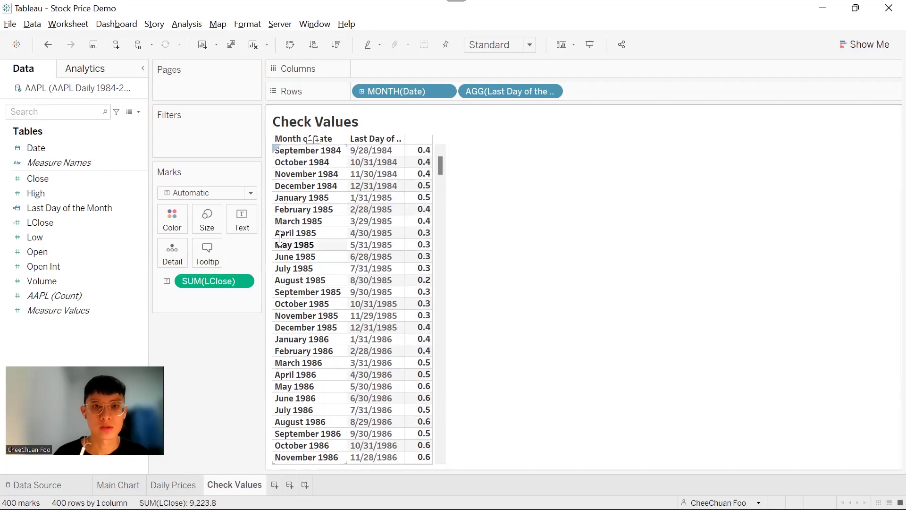
click(95, 225)
right_click(94, 224)
mouse_move(156, 218)
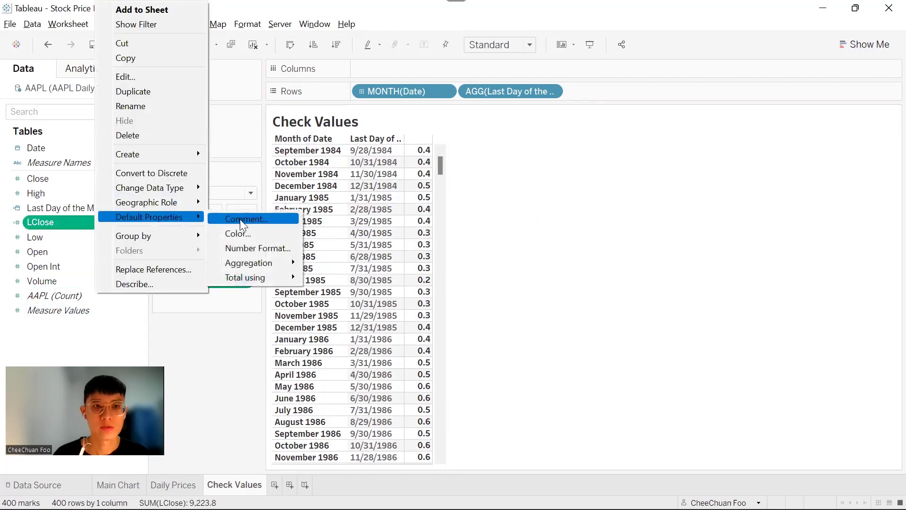
click(251, 247)
click(373, 221)
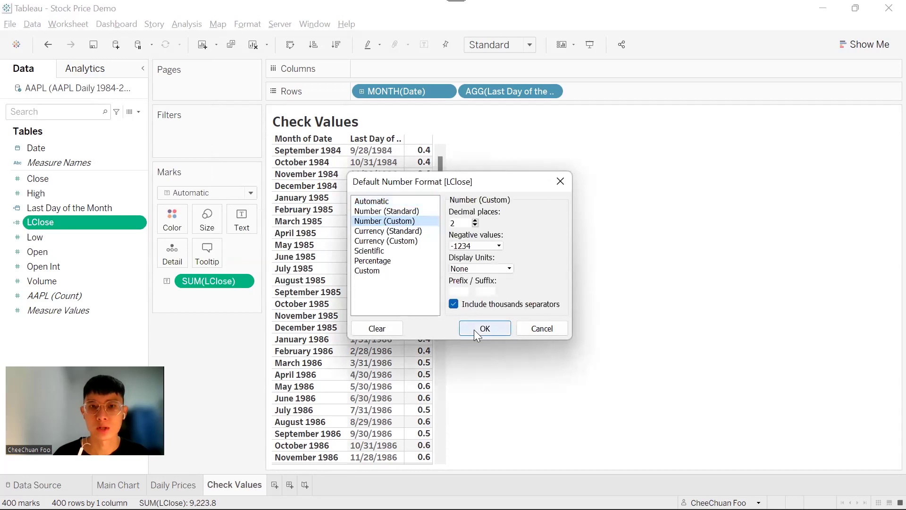
click(474, 329)
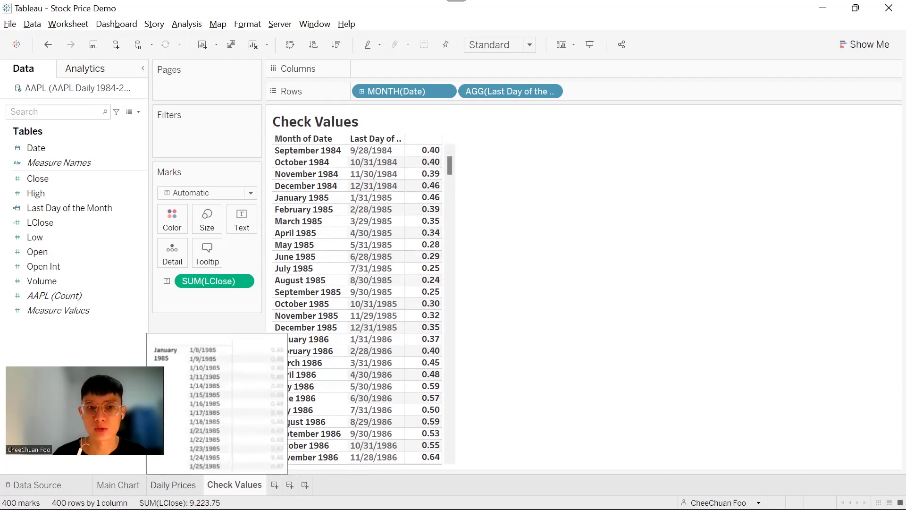
Check the closing prices on the last trading days of September and October 1984 in Daily Prices, continuing into November.
click(173, 486)
scroll(453, 279, up, 4)
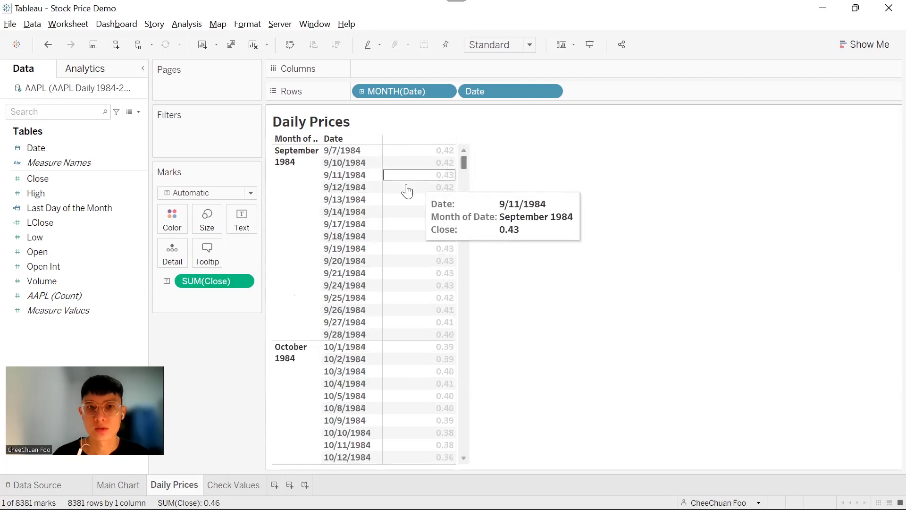
click(341, 335)
scroll(342, 335, down, 7)
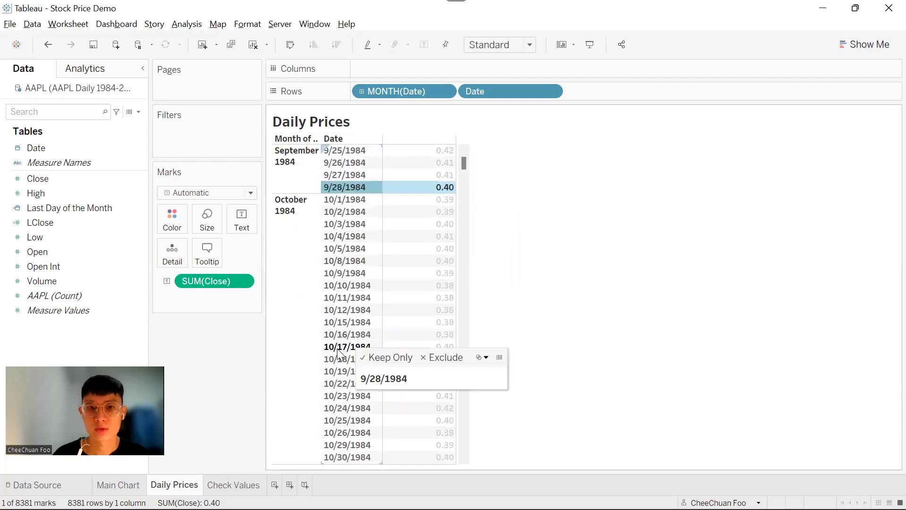
click(340, 358)
scroll(340, 359, down, 7)
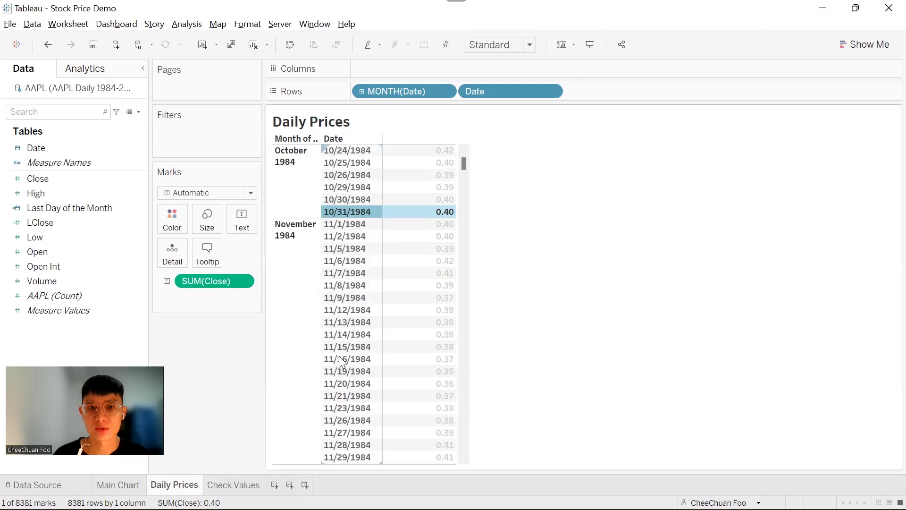
click(357, 323)
click(618, 269)
Plot LClose against the month of Date on the Main Chart sheet, swapping the axes so months run horizontally.
click(118, 485)
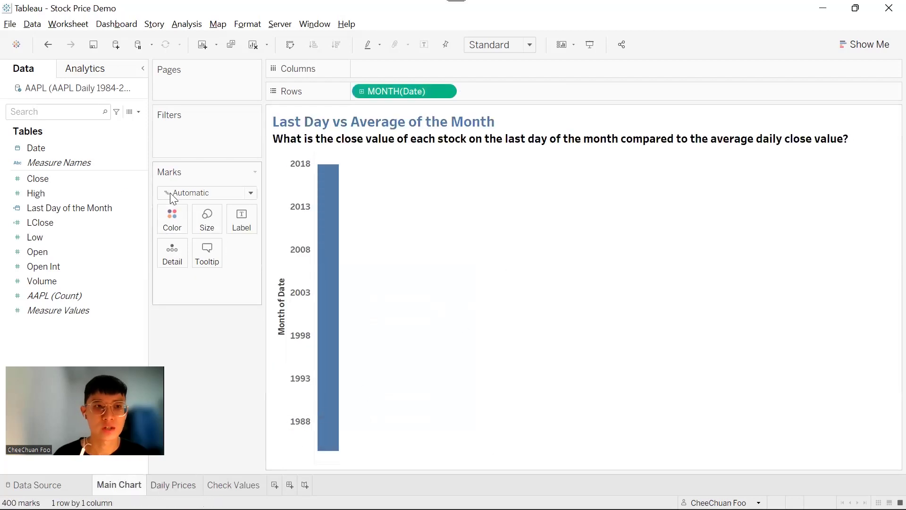
click(96, 221)
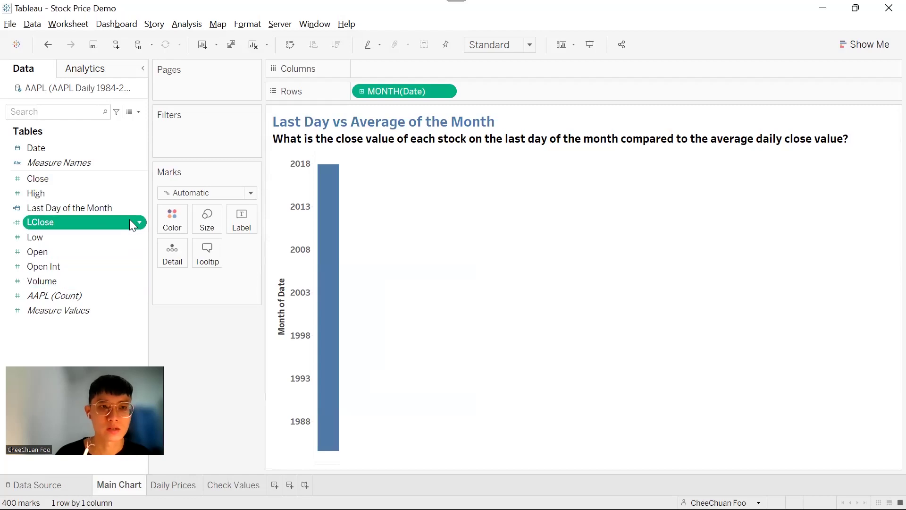
drag(124, 222, 443, 75)
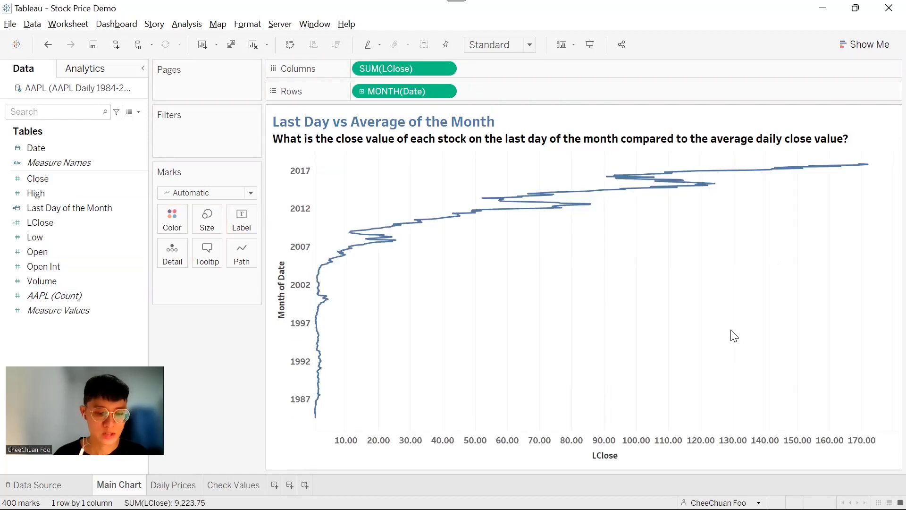
key(ctrl+w)
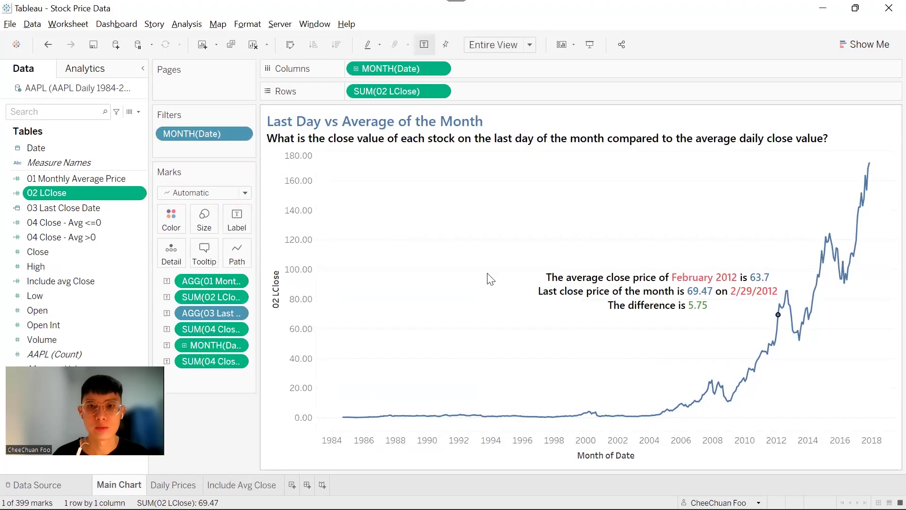
Copy the full mark label text from the Main Chart of the Stock Price Data workbook and return to the Stock Price Demo workbook.
click(242, 222)
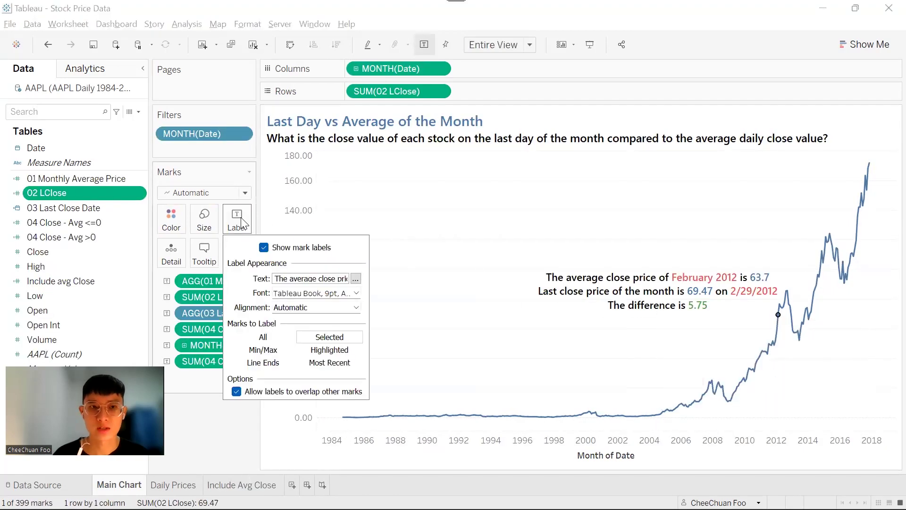
click(355, 278)
drag(626, 232, 330, 203)
key(ctrl+c)
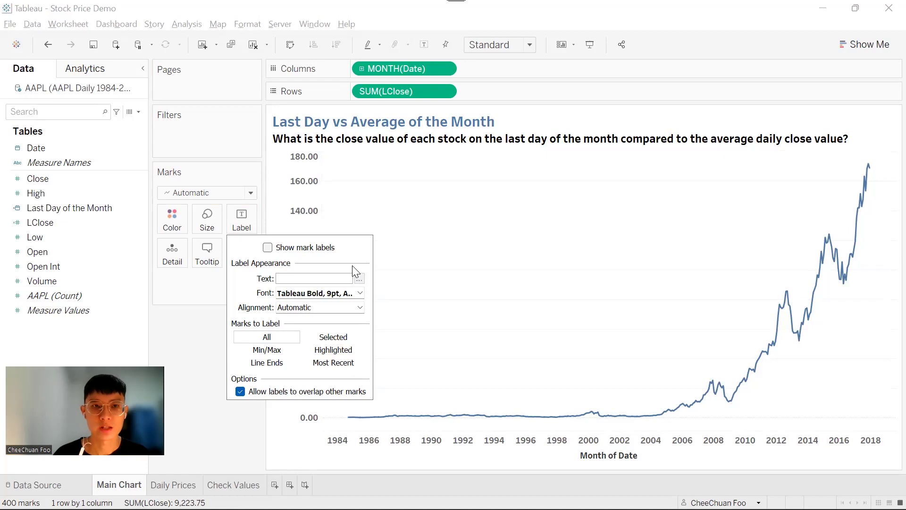
click(360, 231)
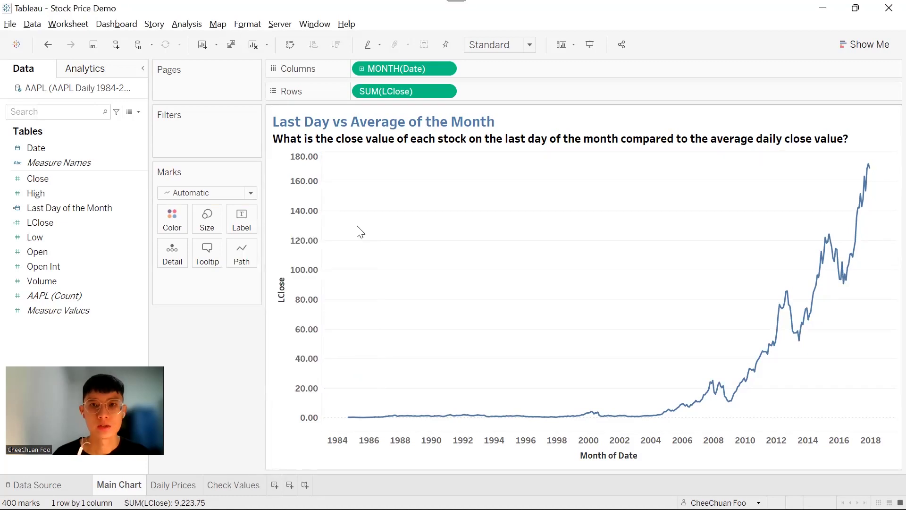
Label the line's marks with MONTH(Date), Last Day of the Month and LClose.
click(99, 209)
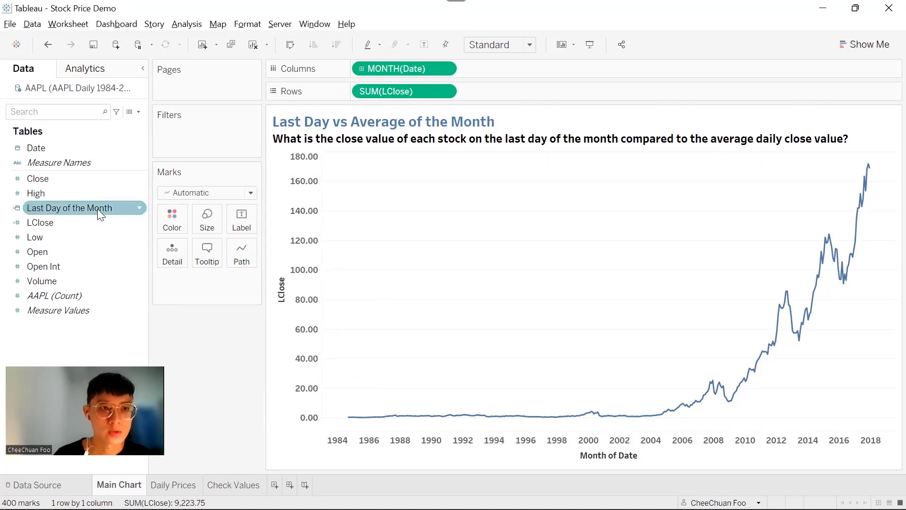
drag(393, 69, 248, 217)
click(84, 208)
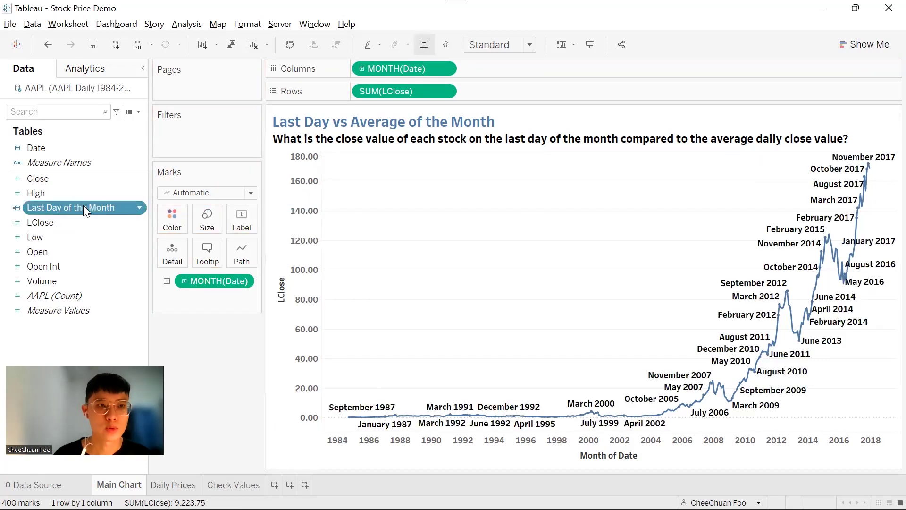
drag(88, 206, 241, 219)
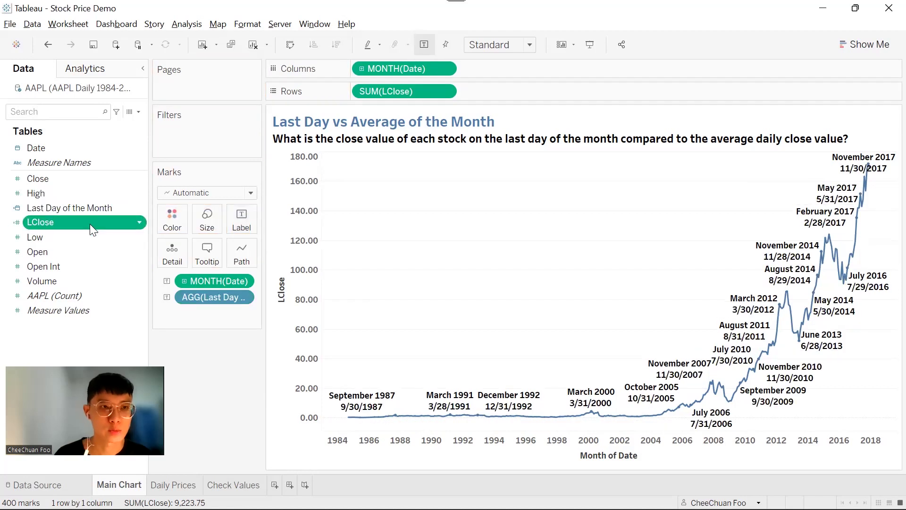
drag(90, 223, 241, 219)
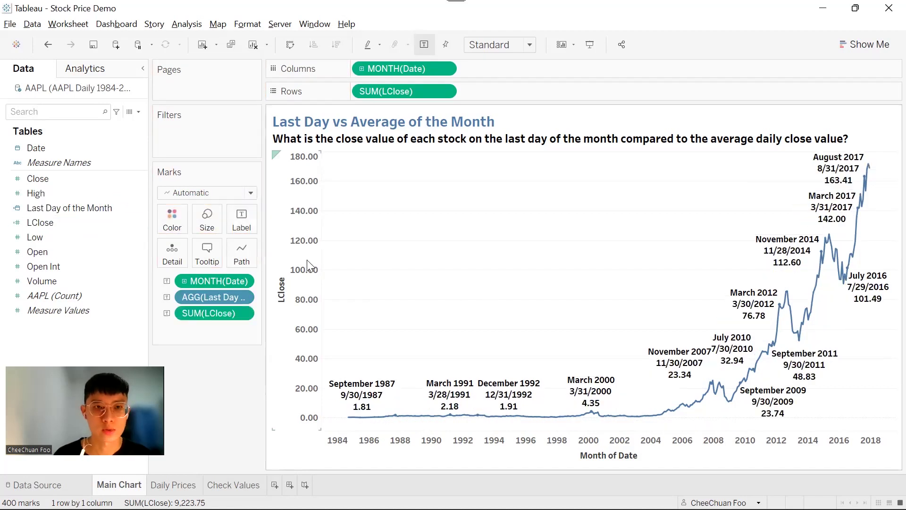
Replace the mark label's text with the copied average close, last close and difference sentences, and centre its first line.
click(241, 219)
click(359, 279)
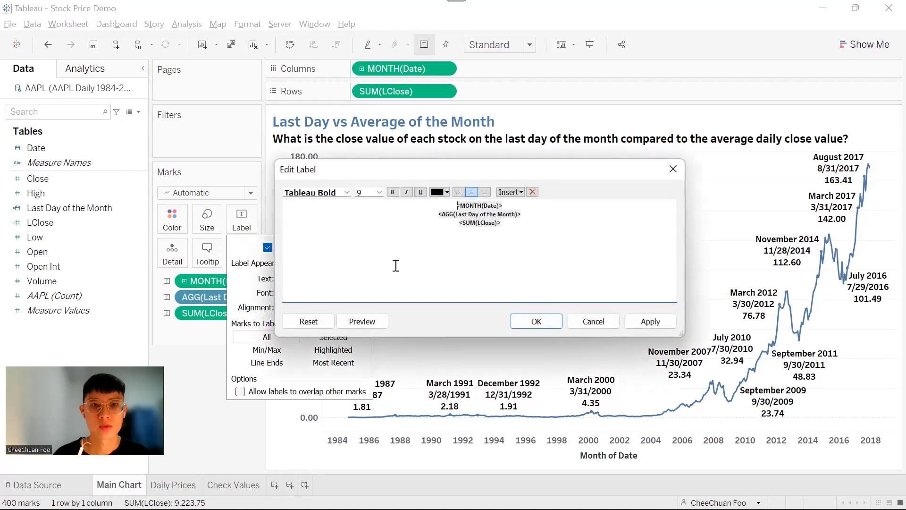
key(ctrl+a)
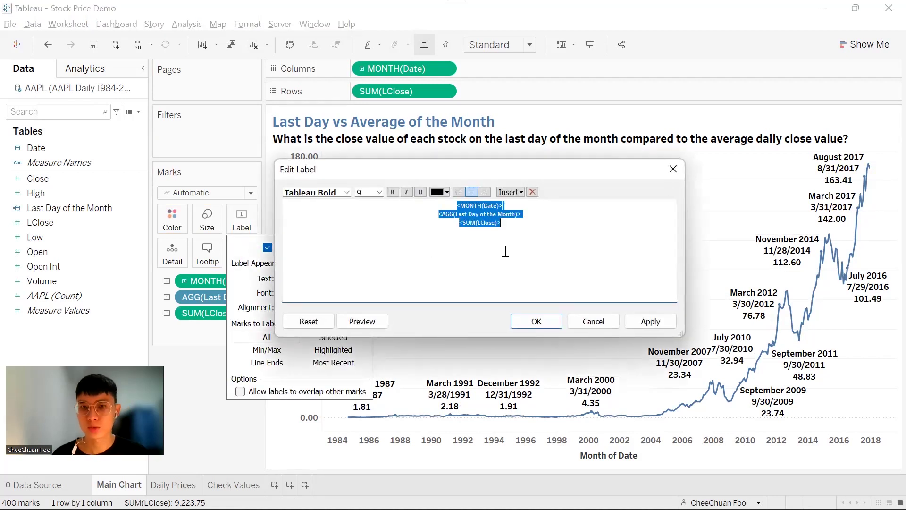
key(Delete)
key(ctrl+v)
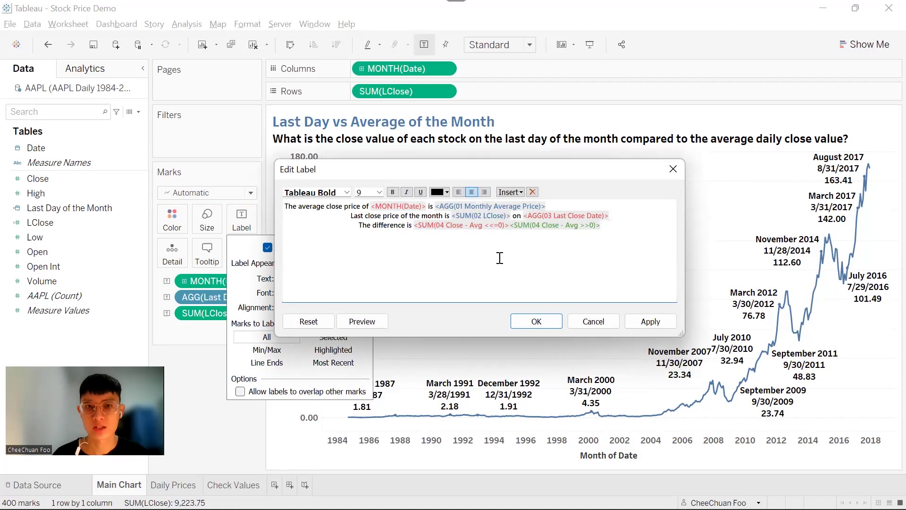
click(448, 202)
click(473, 191)
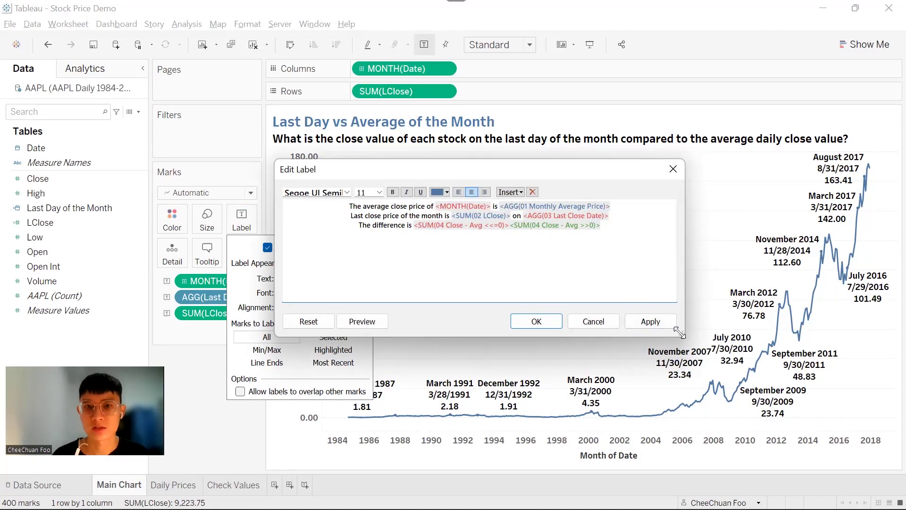
click(536, 321)
click(496, 259)
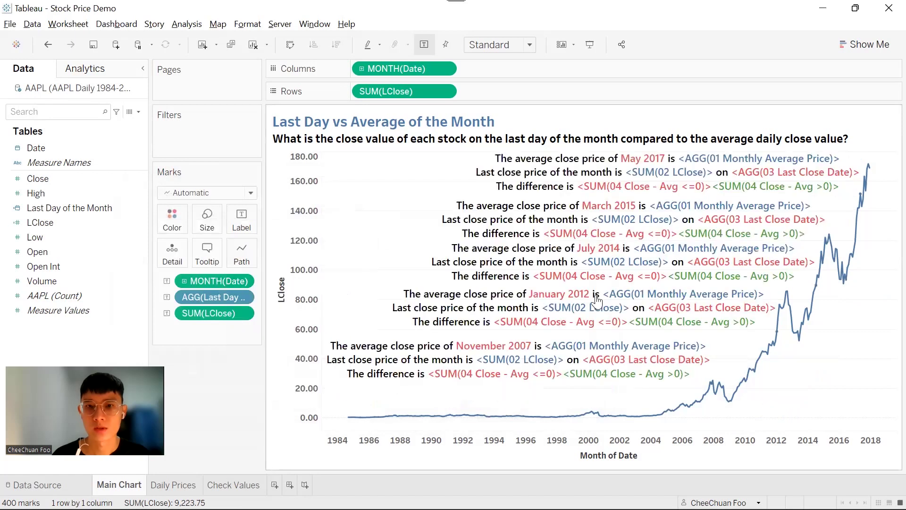
Restrict the mark labels to selected marks only.
click(242, 223)
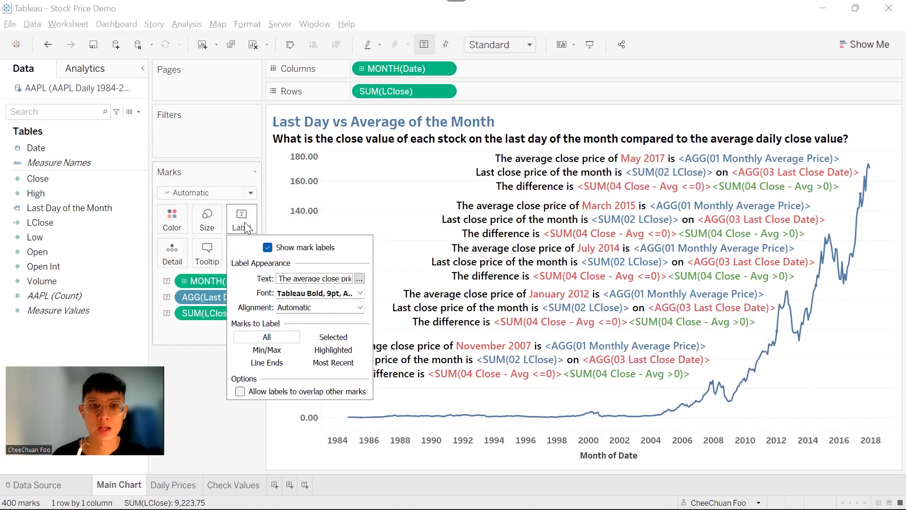
click(334, 337)
click(579, 271)
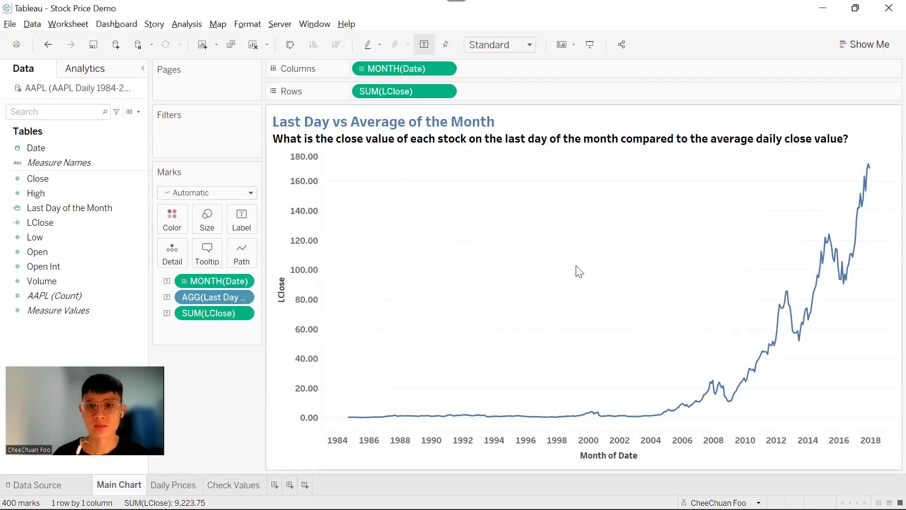
Select individual marks along the LClose line to examine the fields shown in their labels.
click(682, 403)
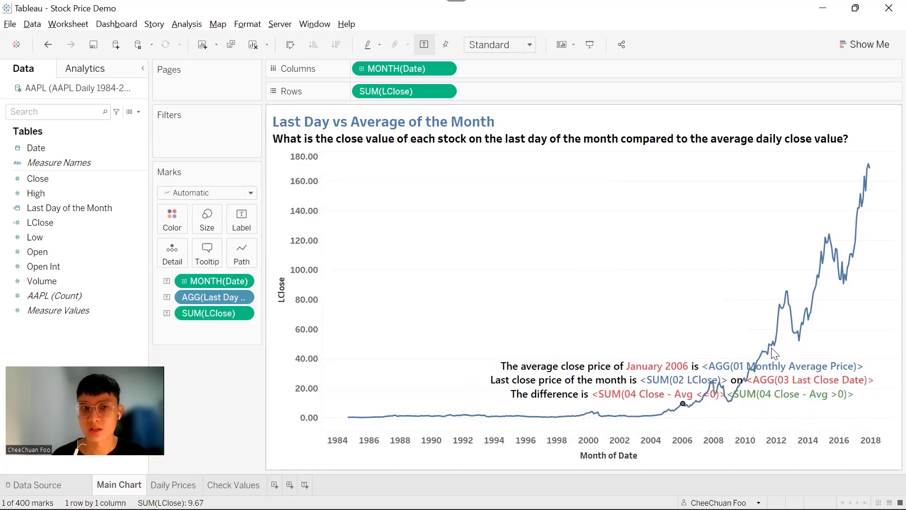
click(544, 245)
click(699, 386)
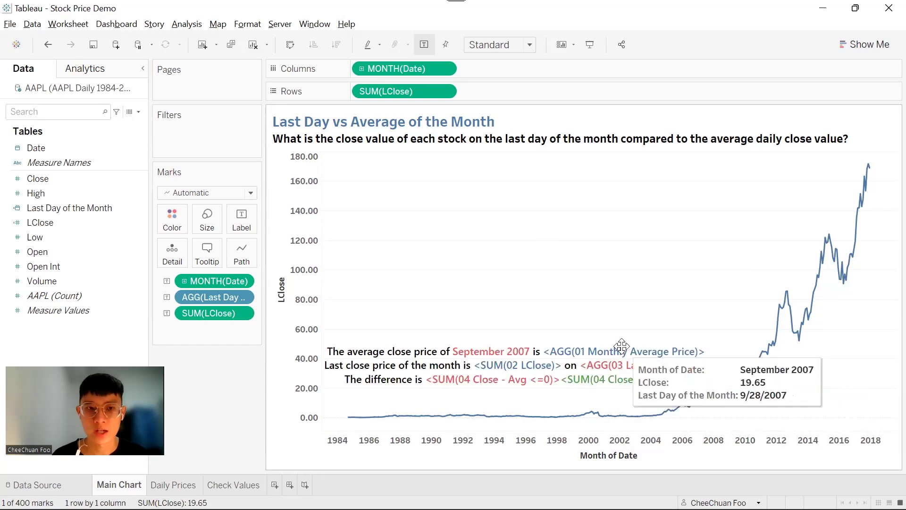
Add Close to the line's mark labels and aggregate it as an average.
click(48, 178)
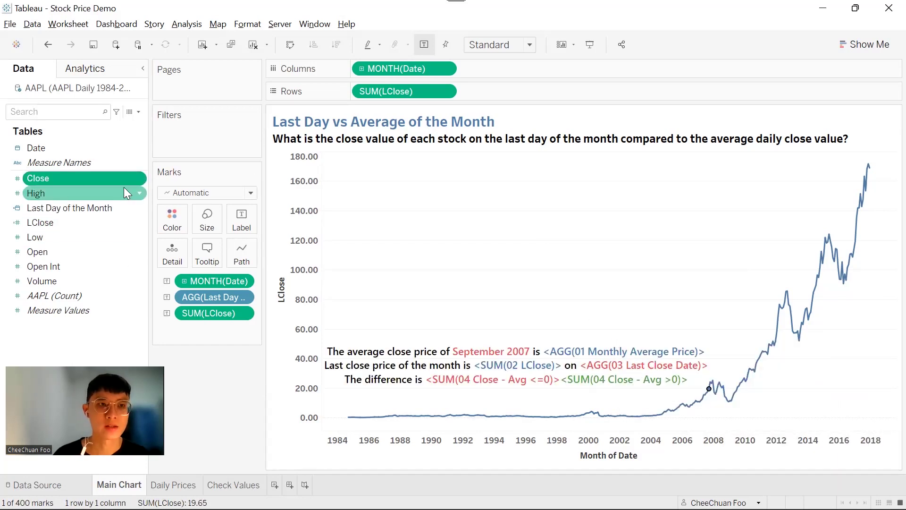
drag(74, 177, 231, 330)
right_click(231, 327)
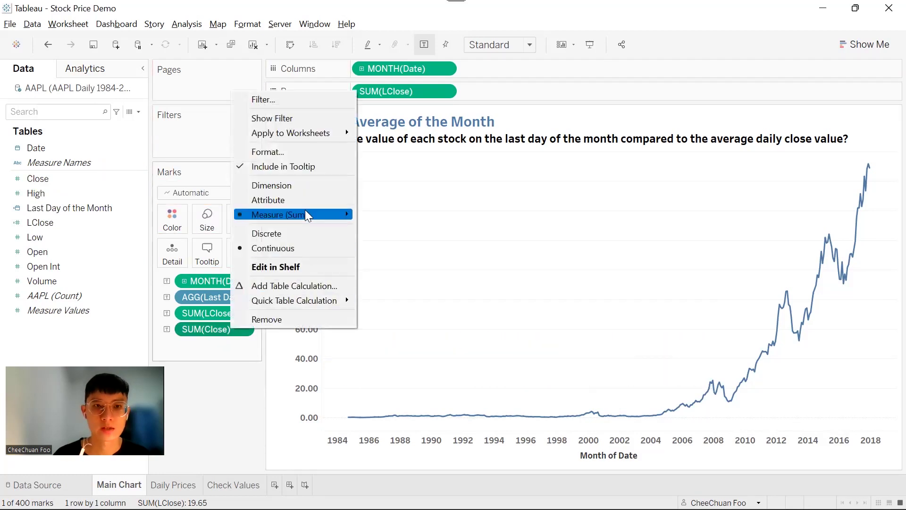
mouse_move(308, 216)
click(411, 230)
Replace the 01 Monthly Average Price placeholder in the mark label with AVG(Close) in blue, and check the label on one mark.
click(241, 219)
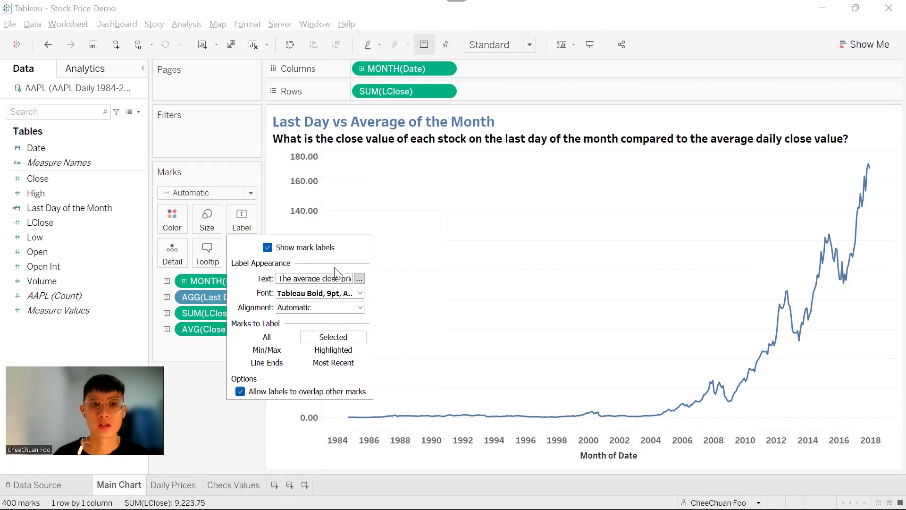
click(359, 278)
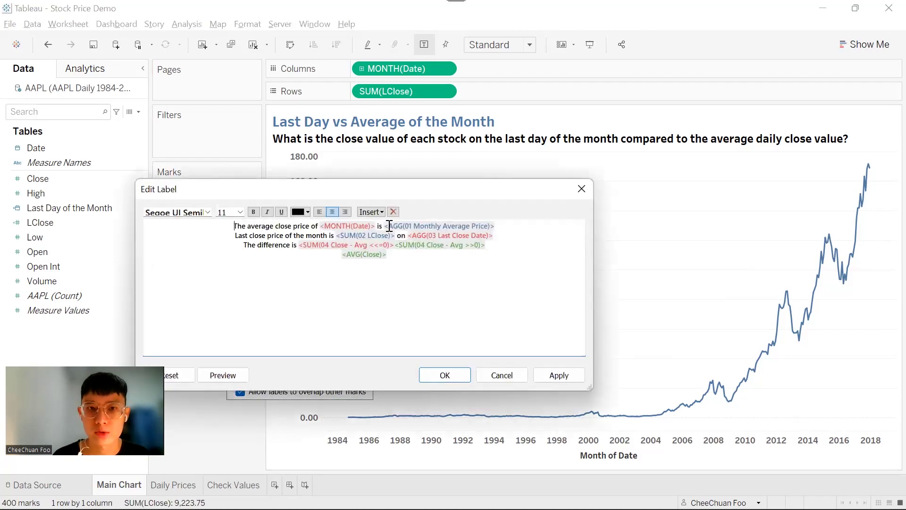
drag(410, 226, 499, 225)
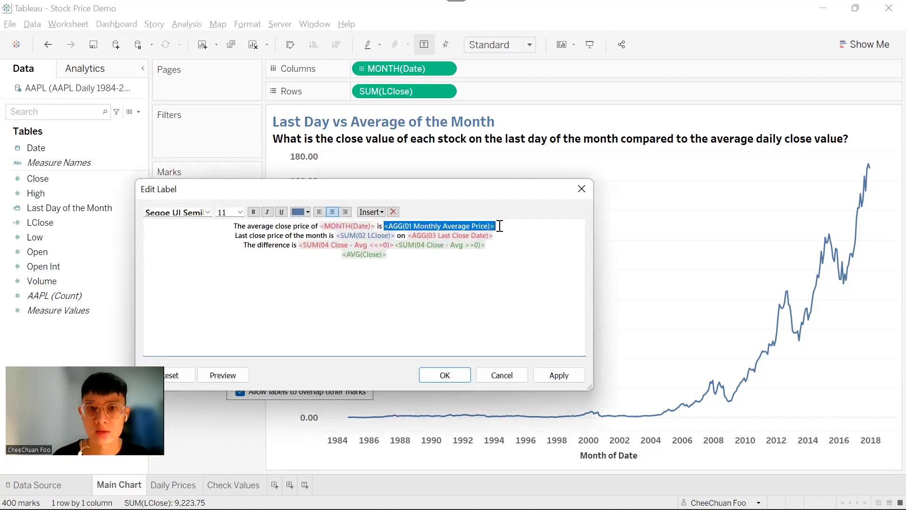
click(364, 212)
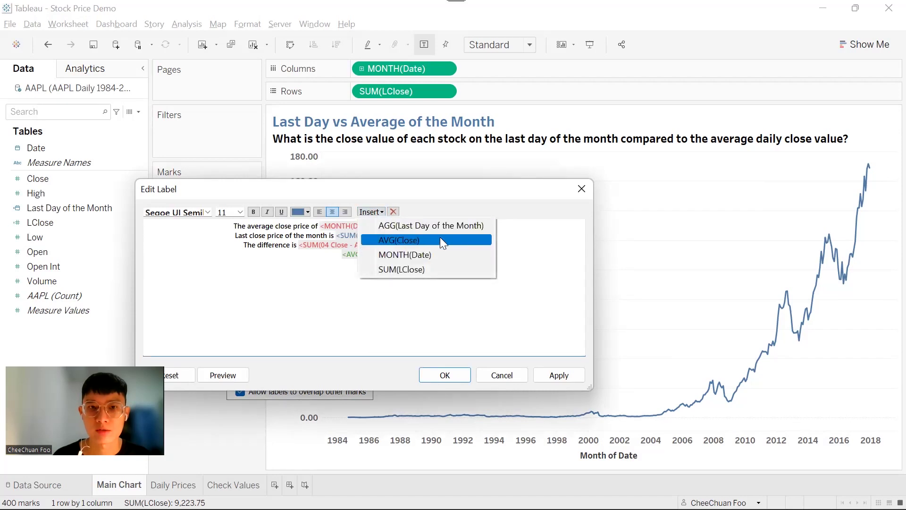
click(440, 237)
drag(454, 227, 431, 227)
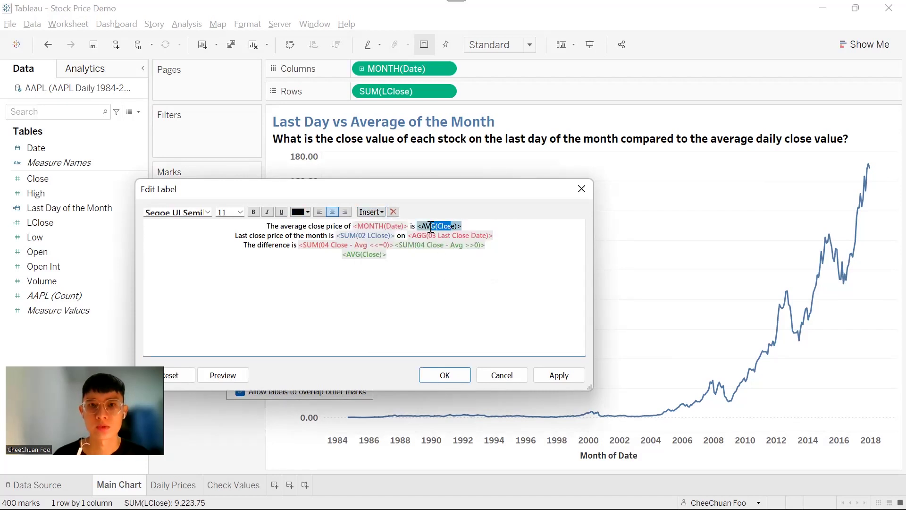
click(308, 212)
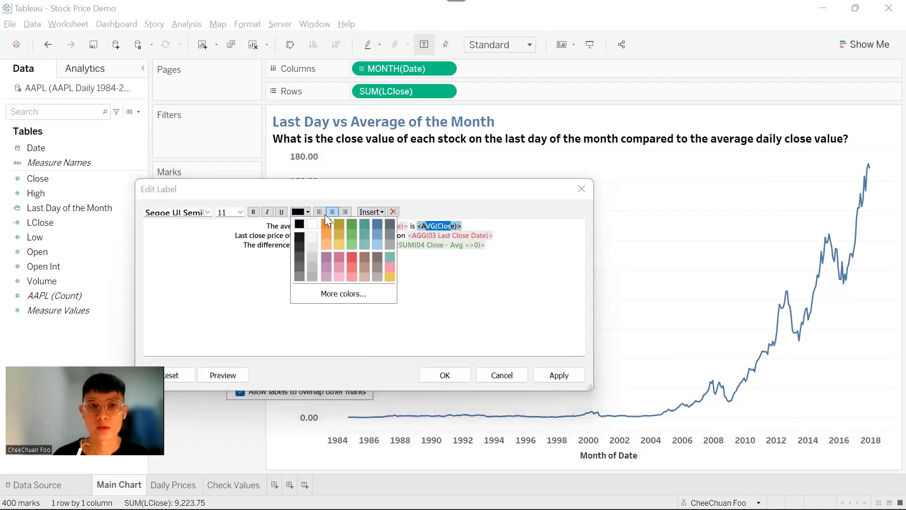
click(374, 223)
click(443, 374)
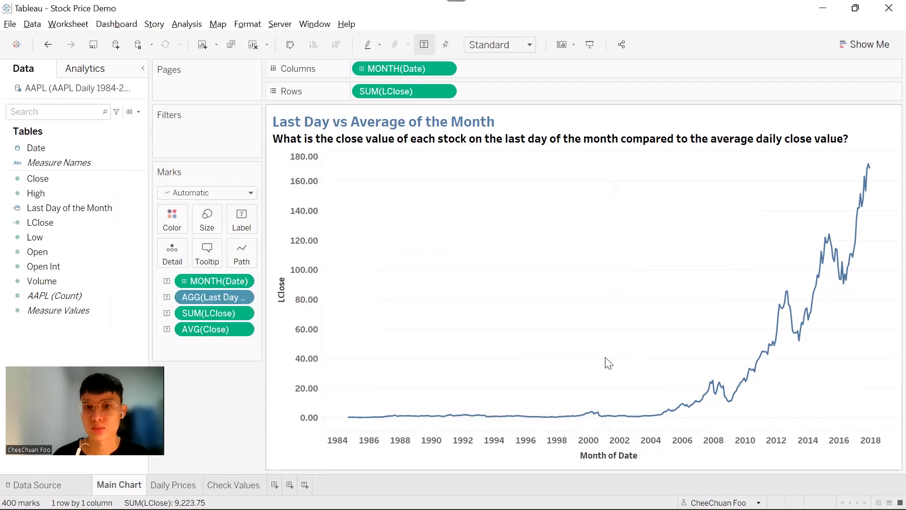
click(687, 404)
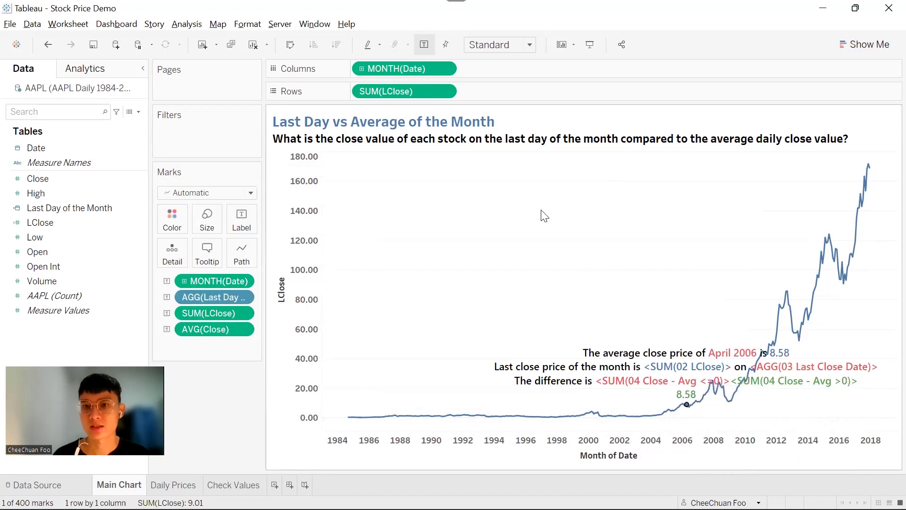
mouse_move(779, 353)
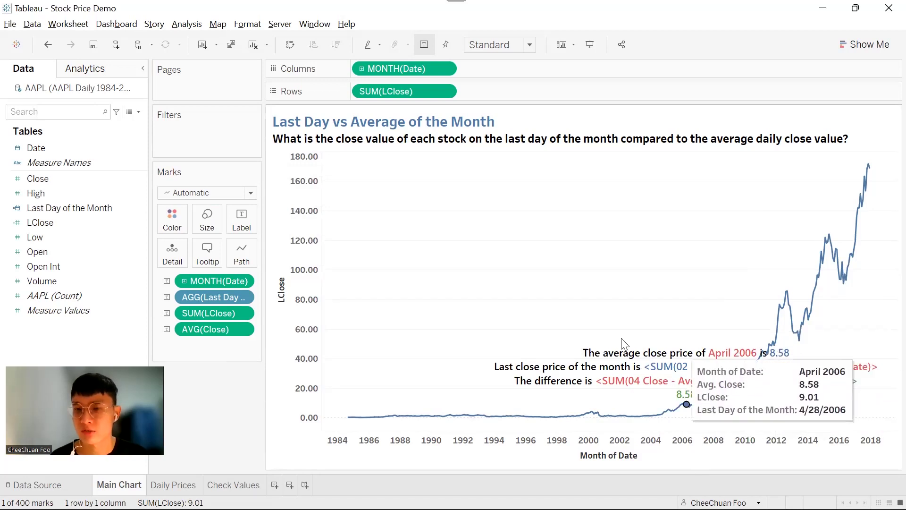
mouse_move(538, 359)
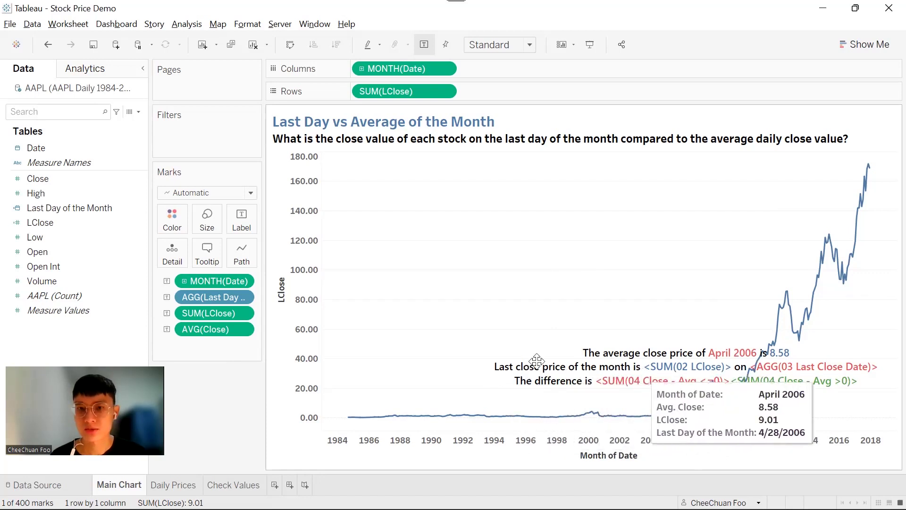
Replace the 02 LClose placeholder in the mark label's second sentence with SUM(LClose), coloured blue.
click(241, 219)
click(359, 277)
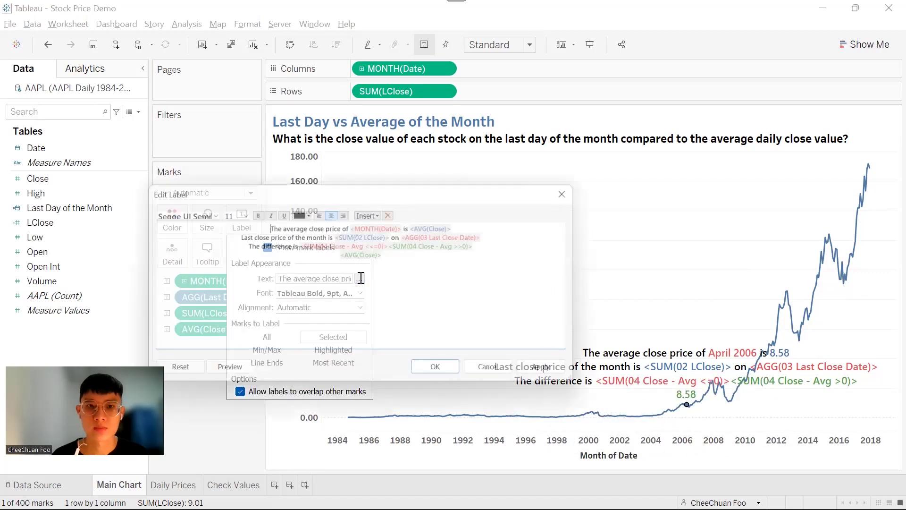
drag(339, 235, 394, 235)
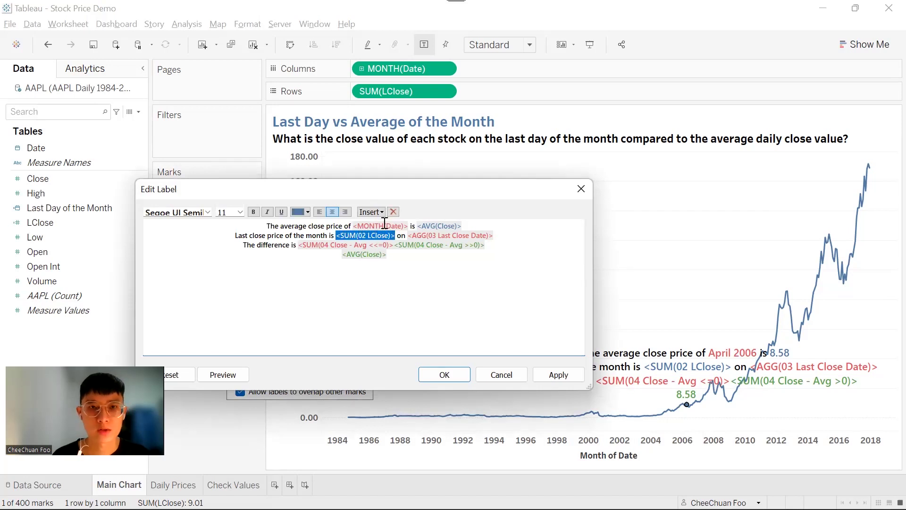
click(379, 211)
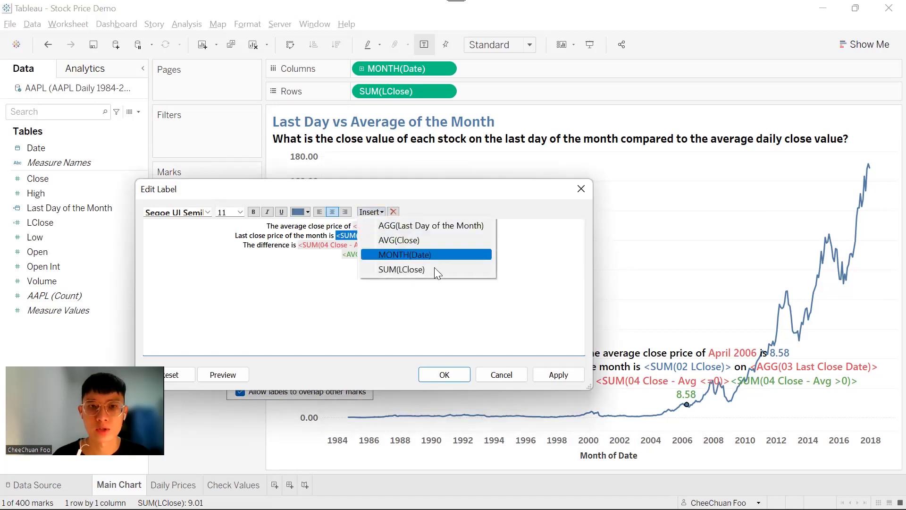
click(434, 270)
drag(349, 235, 377, 236)
click(308, 212)
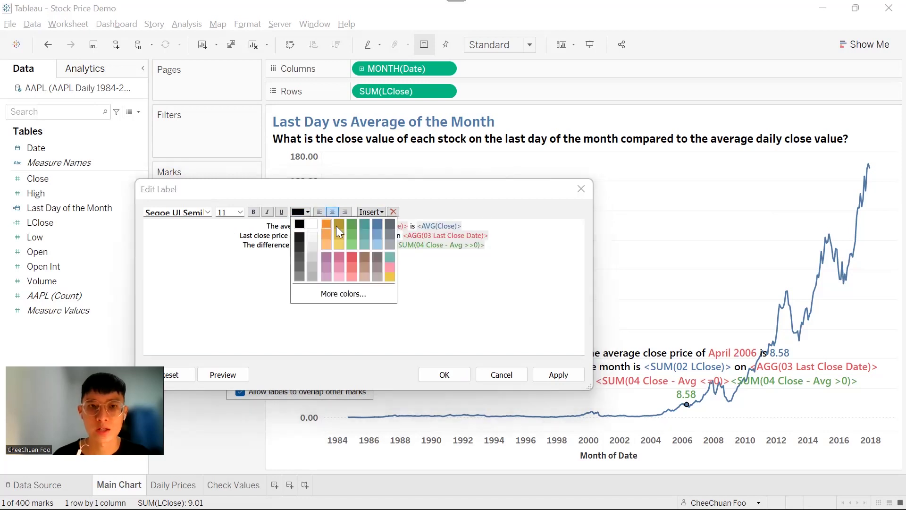
click(377, 226)
click(444, 375)
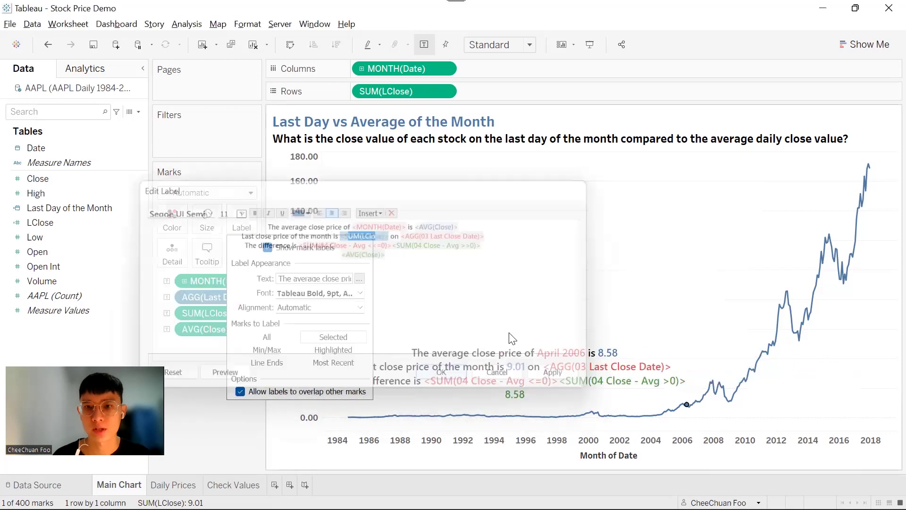
click(533, 281)
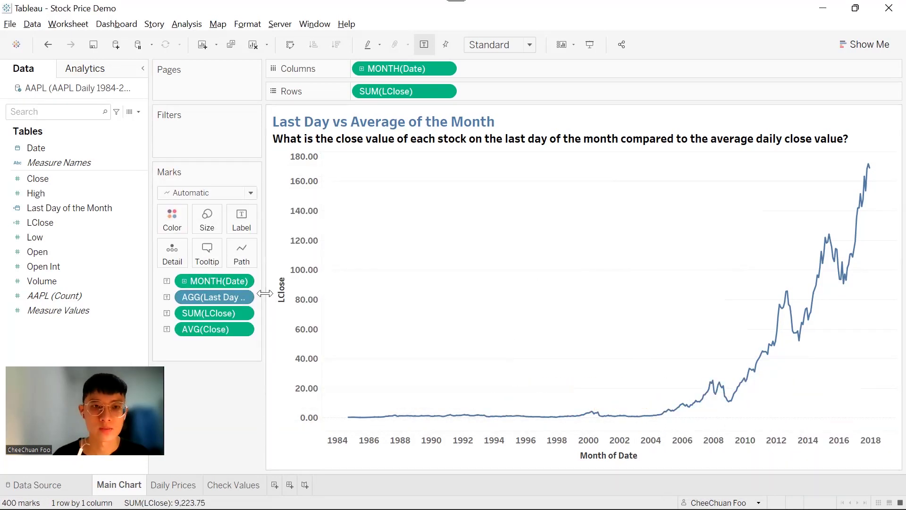
Replace the 03 Last Close Date placeholder in the mark label with AGG(Last Day of the Month), and check the label on one mark.
drag(265, 294, 322, 294)
click(285, 226)
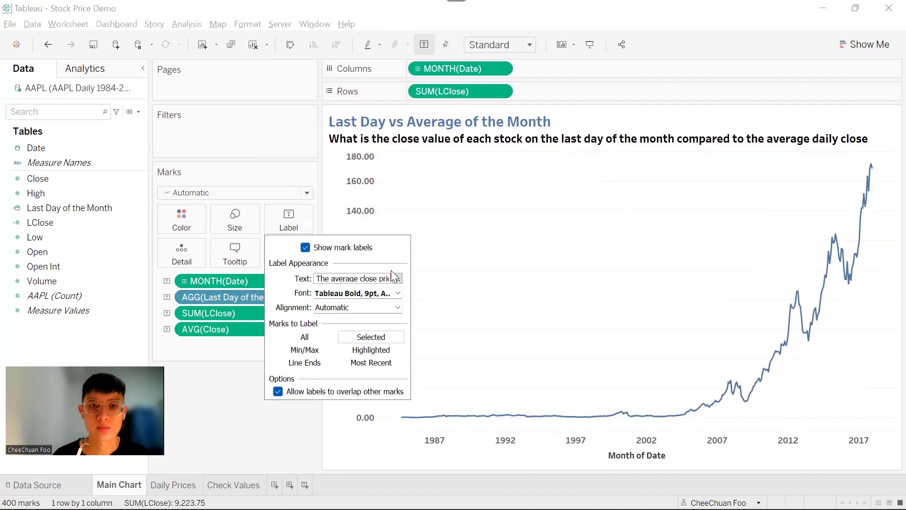
click(396, 280)
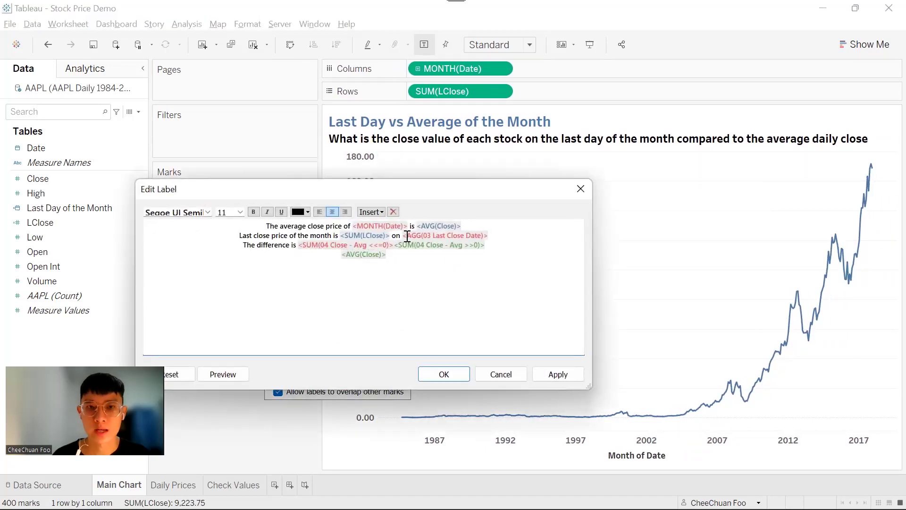
click(406, 235)
click(371, 212)
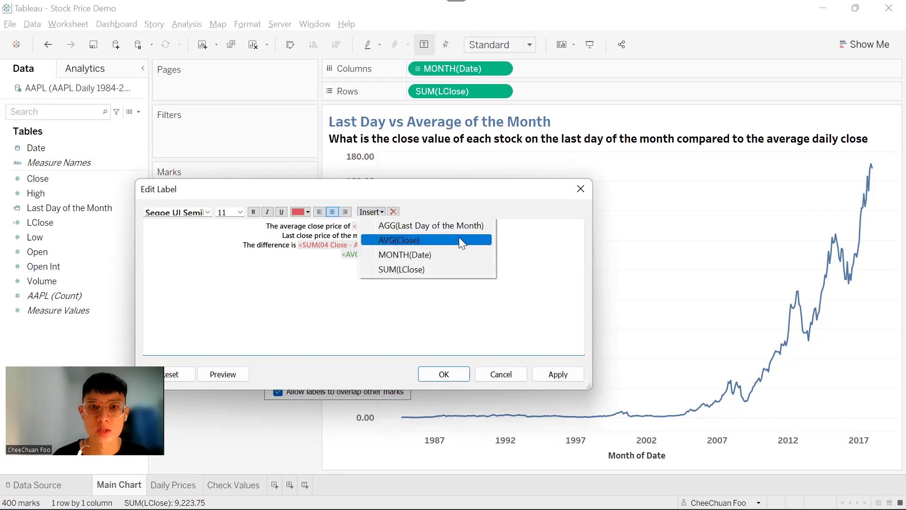
click(457, 228)
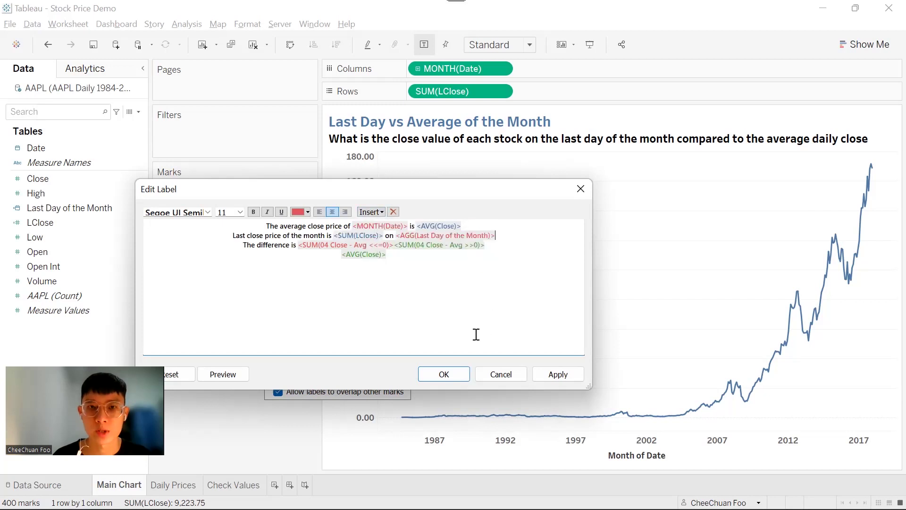
click(453, 373)
click(602, 418)
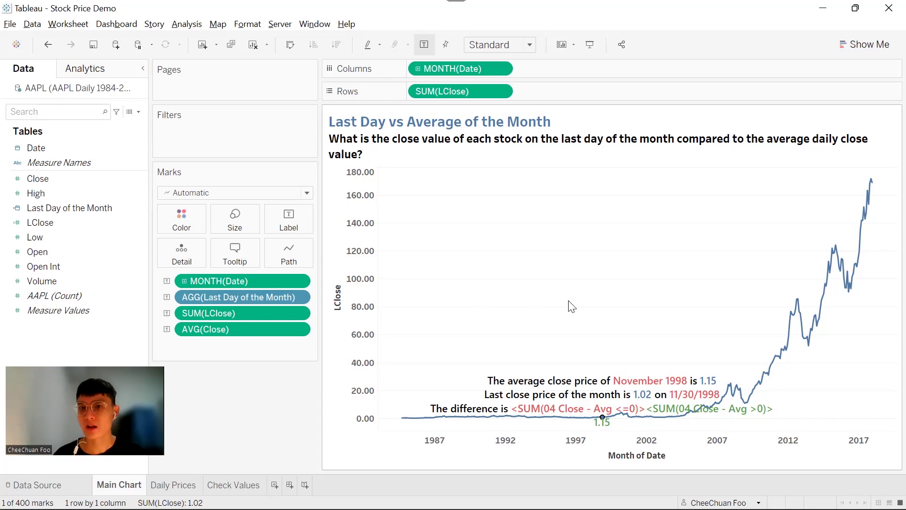
mouse_move(600, 419)
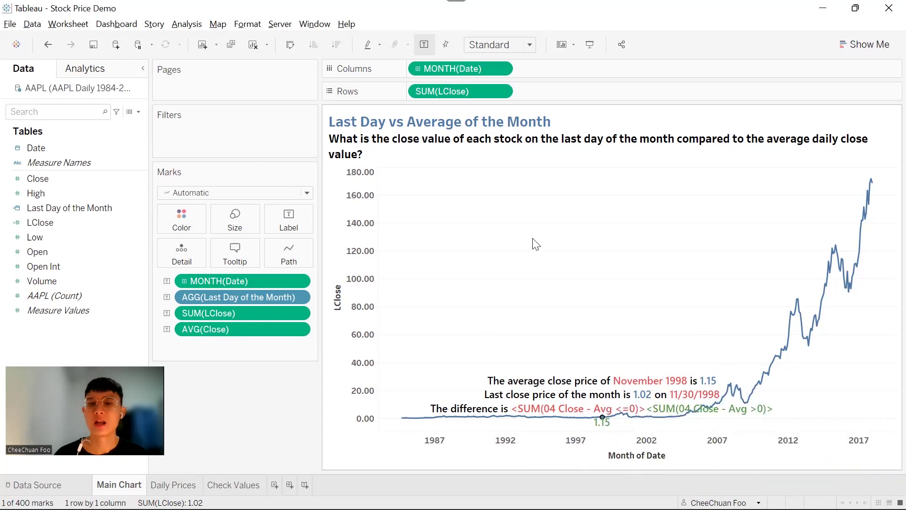
mouse_move(586, 399)
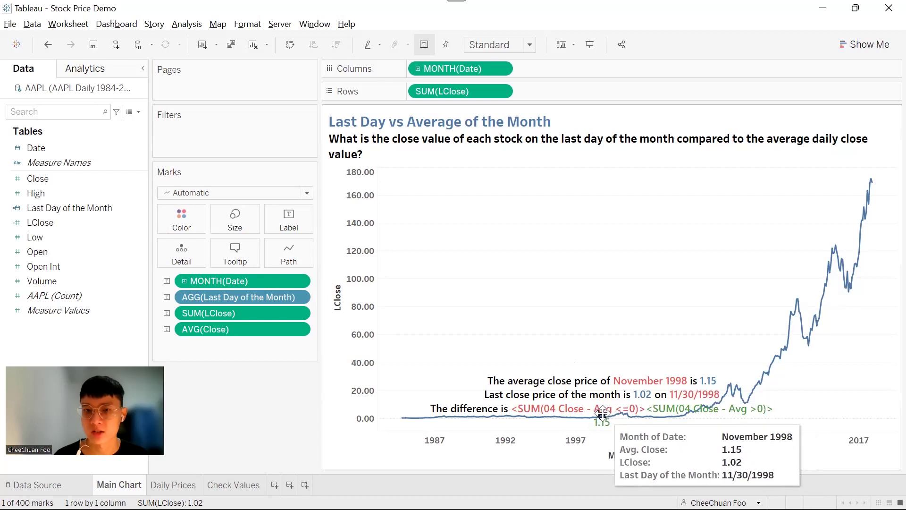
Add Close to the Check Values table beside LClose and aggregate it as an average.
click(233, 485)
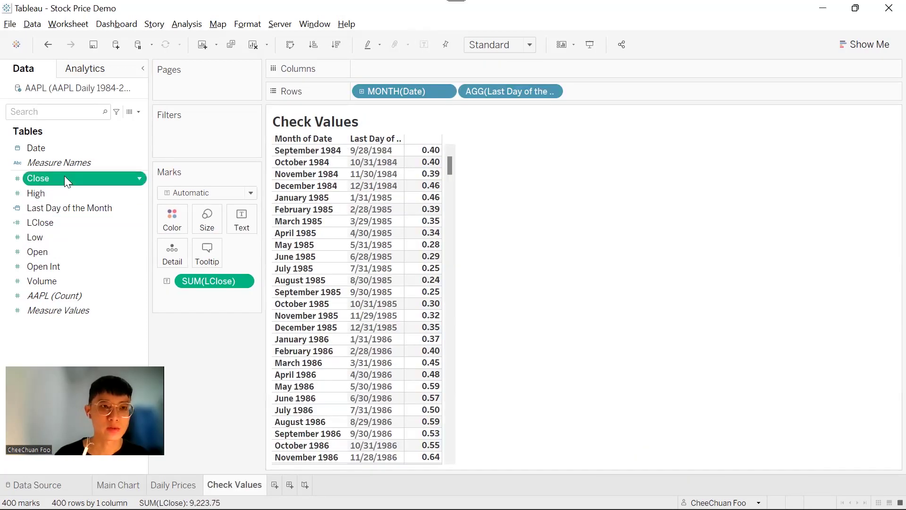
drag(86, 179, 435, 208)
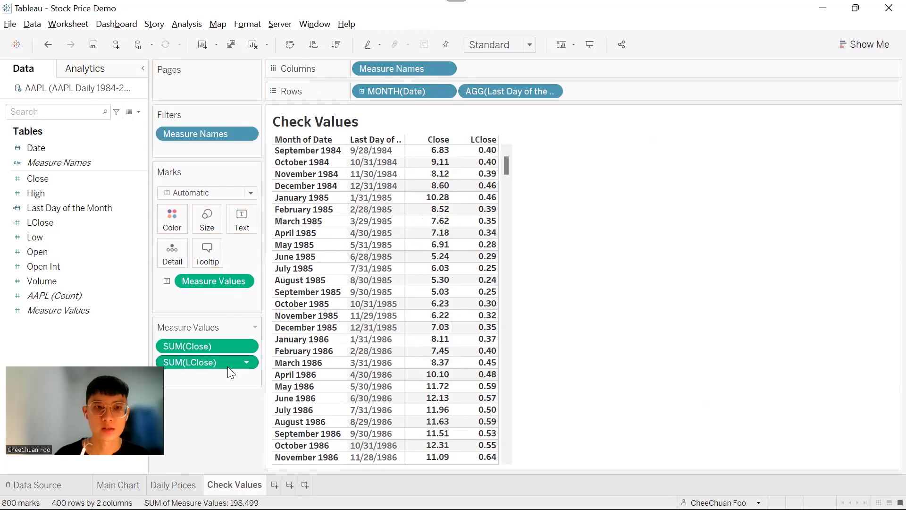
right_click(225, 346)
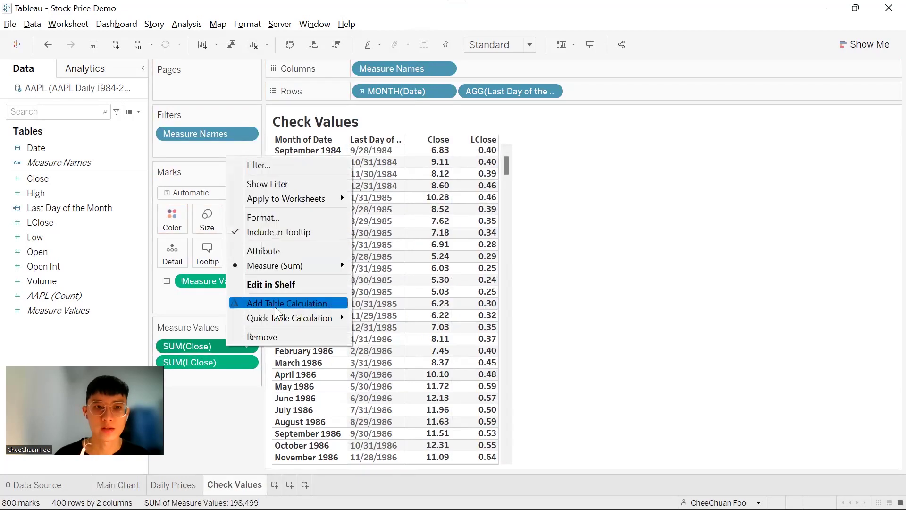
mouse_move(302, 268)
click(395, 286)
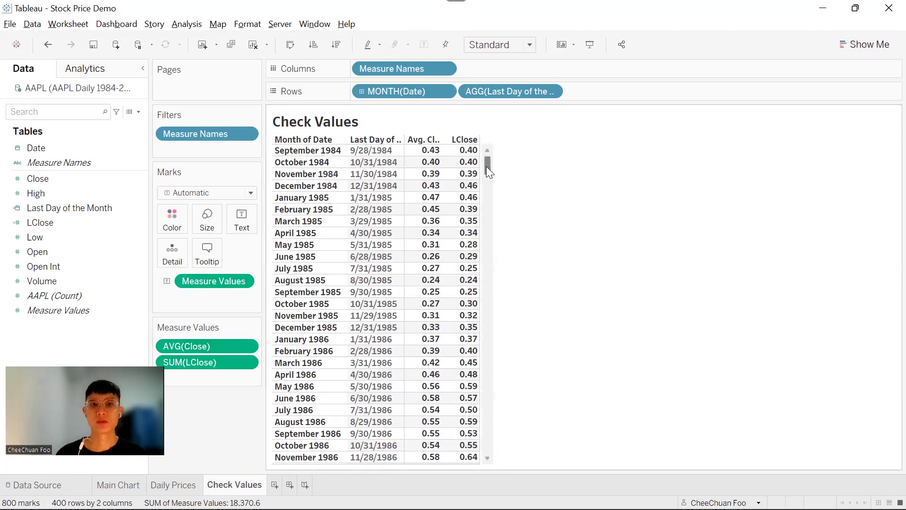
Reduce the row height and widen the columns of the Check Values table.
key(ctrl+Up)
key(ctrl+Right)
key(ctrl+Right)
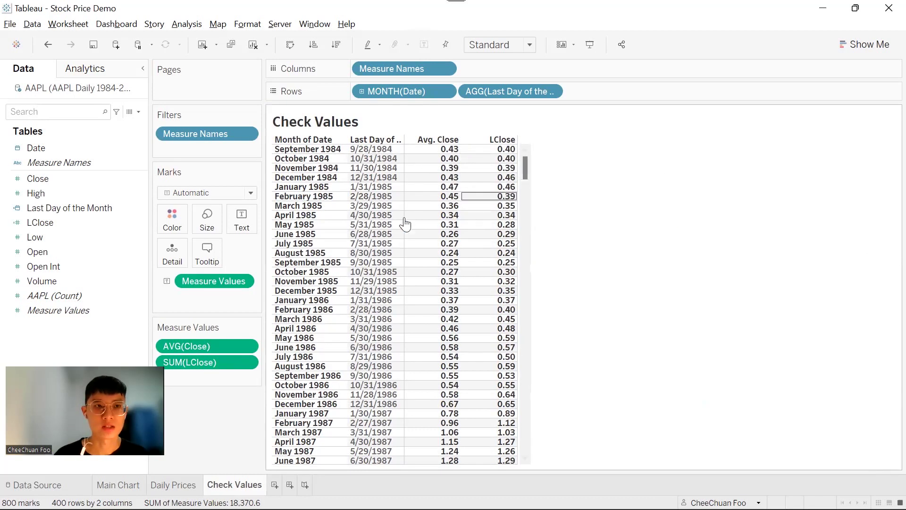
Create a new calculated field named Close-avg.
click(138, 112)
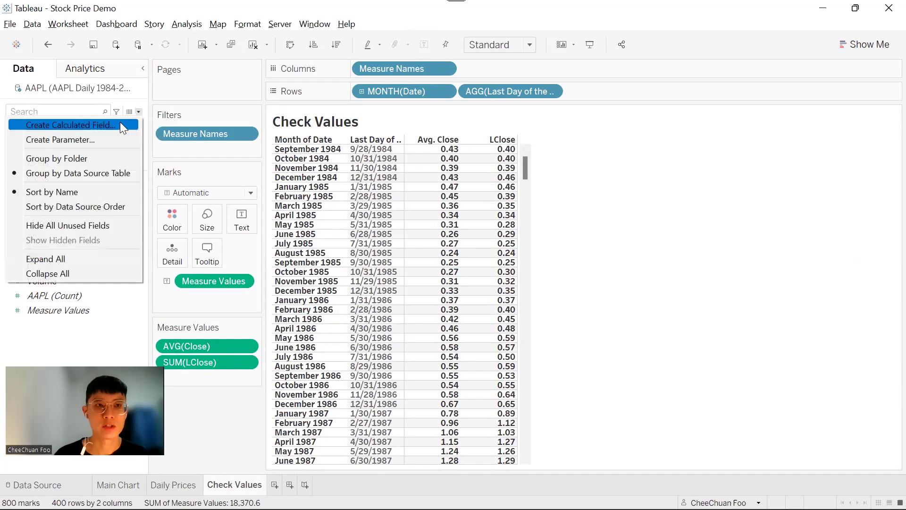
click(120, 122)
drag(258, 208, 406, 243)
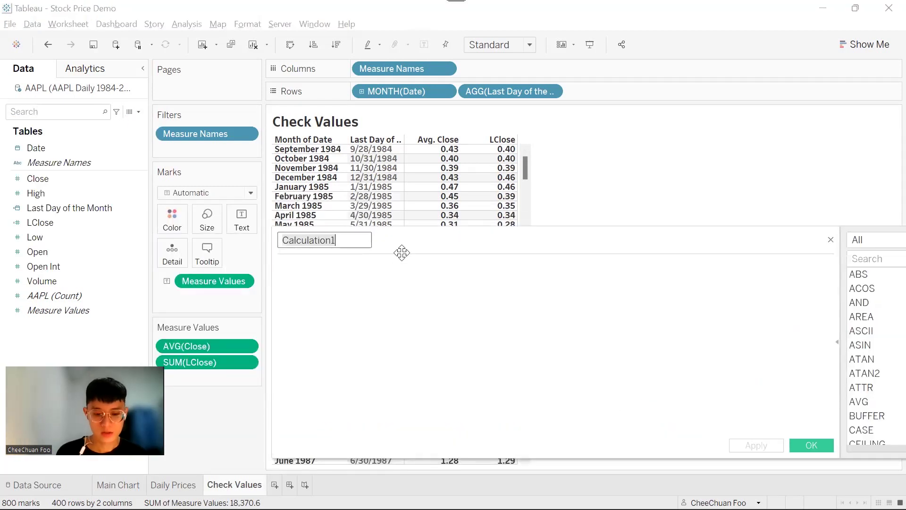
text(Close)
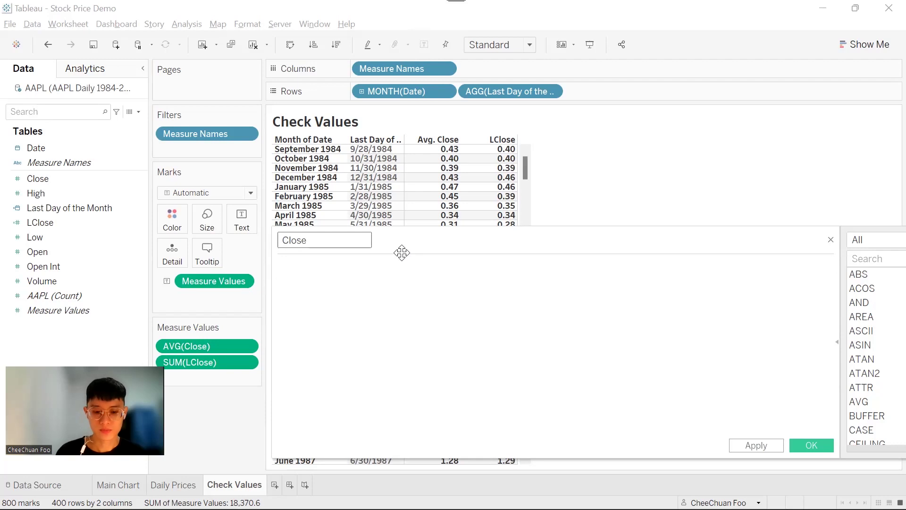
text(-avg)
key(Tab)
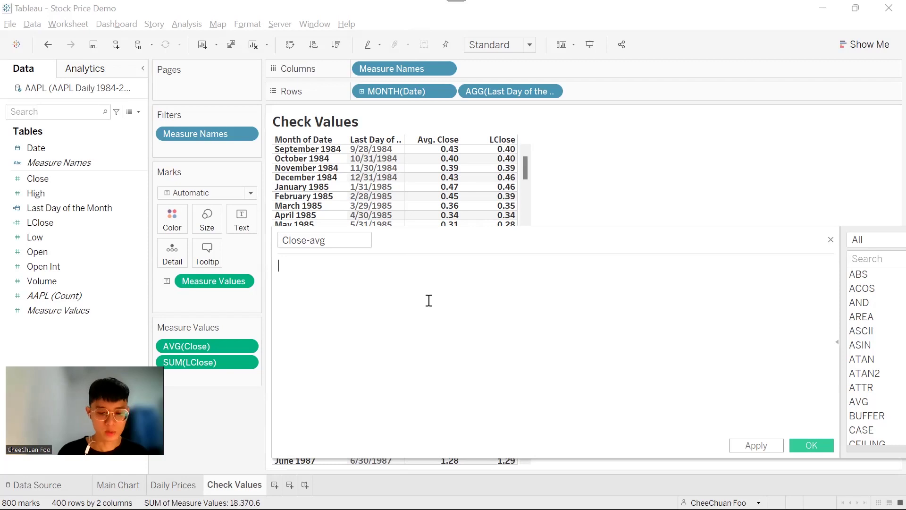
Enter the formula [LClose]-AVG([Close]) for the Close-avg calculation.
text(lc)
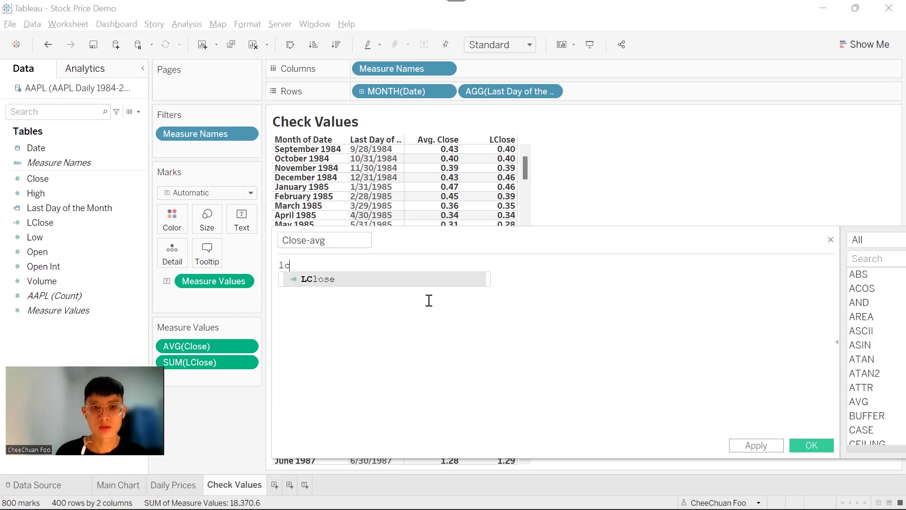
key(Return)
text(-)
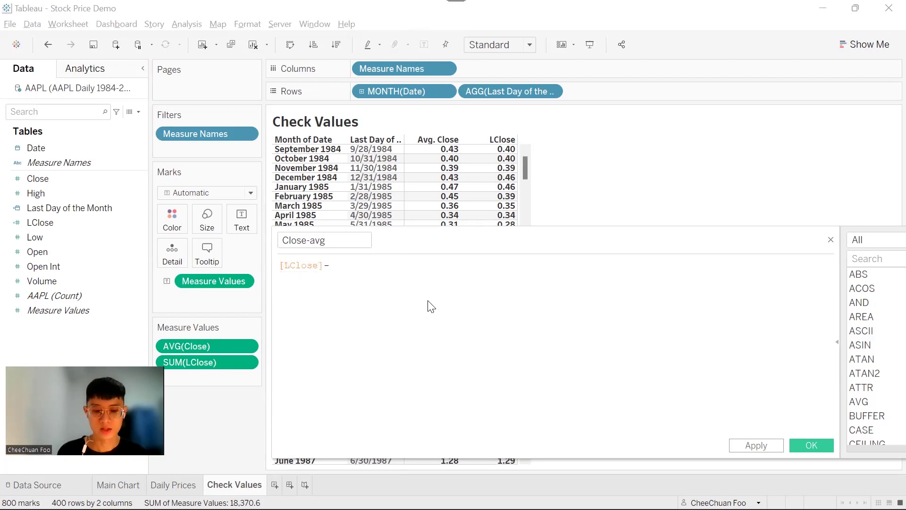
text(avg)
key(Return)
text(cl)
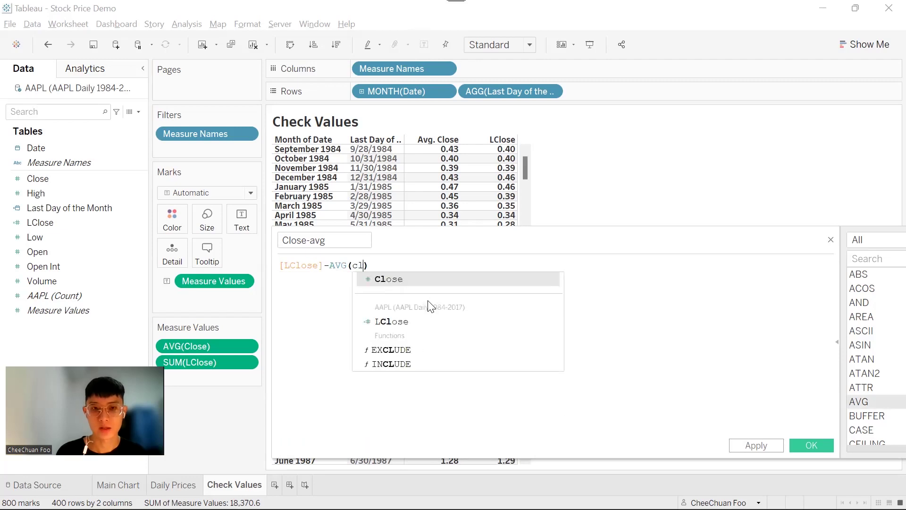
key(Return)
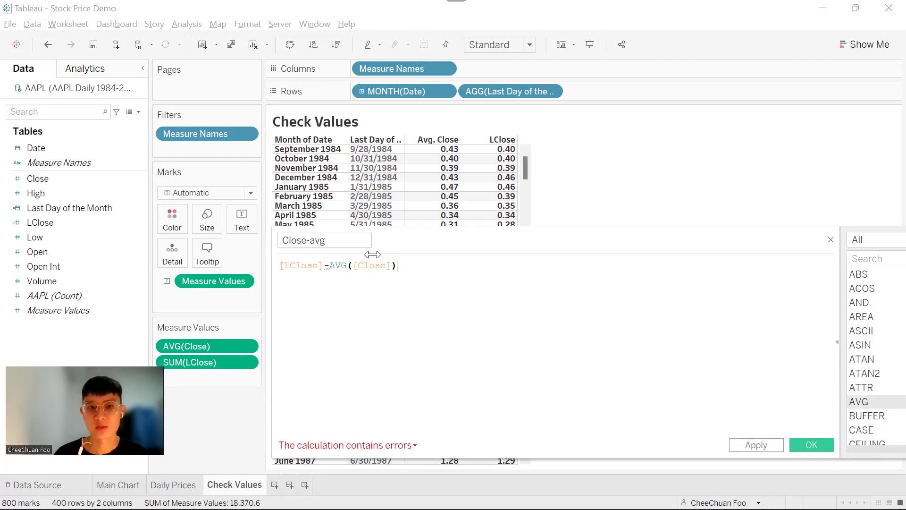
Check the calculation error and wrap the average in a level-of-detail expression, giving [LClose]-{ INCLUDE : AVG([Close])}.
click(356, 412)
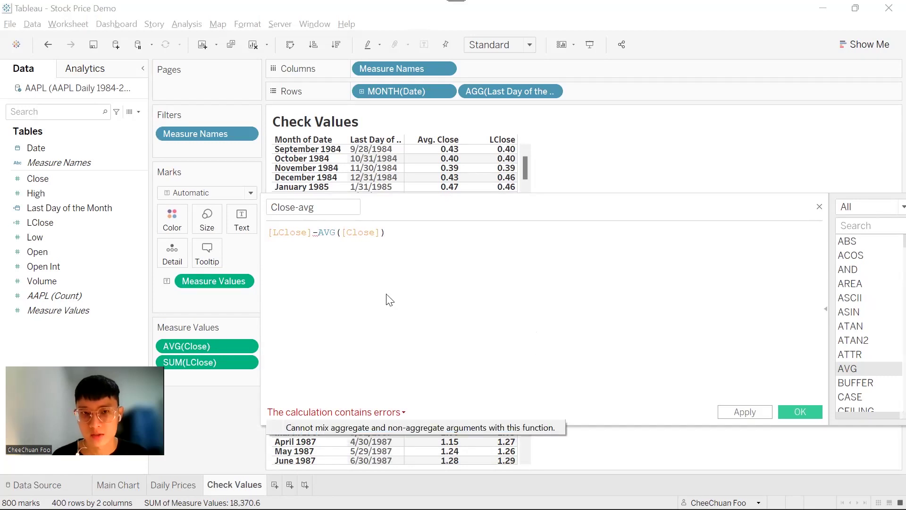
click(314, 232)
drag(314, 232, 249, 228)
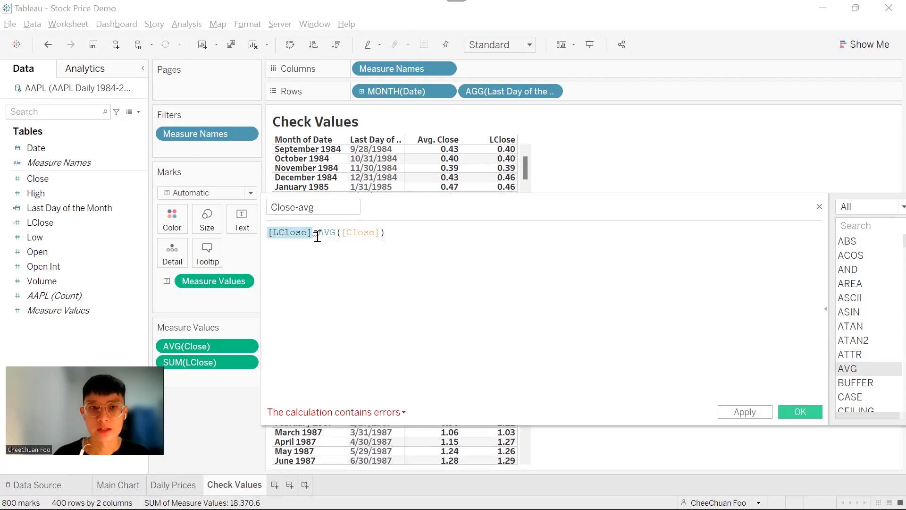
drag(317, 234, 406, 235)
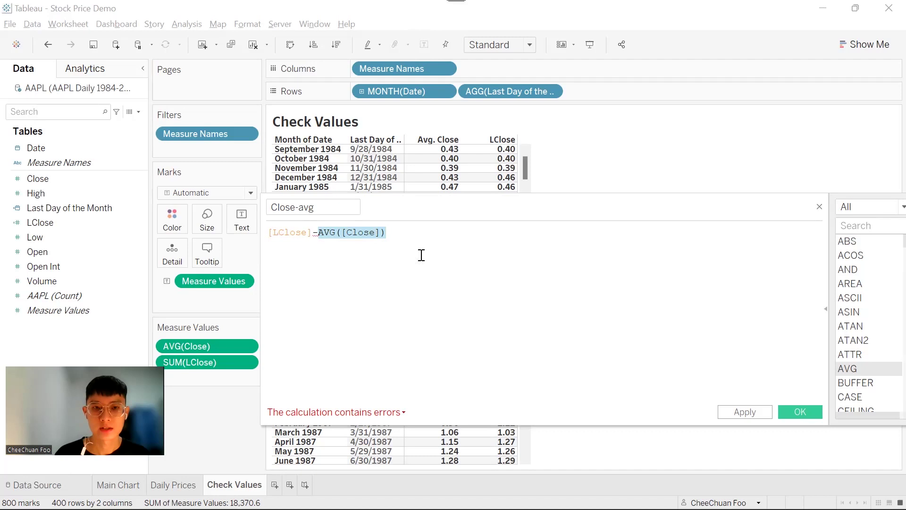
click(407, 237)
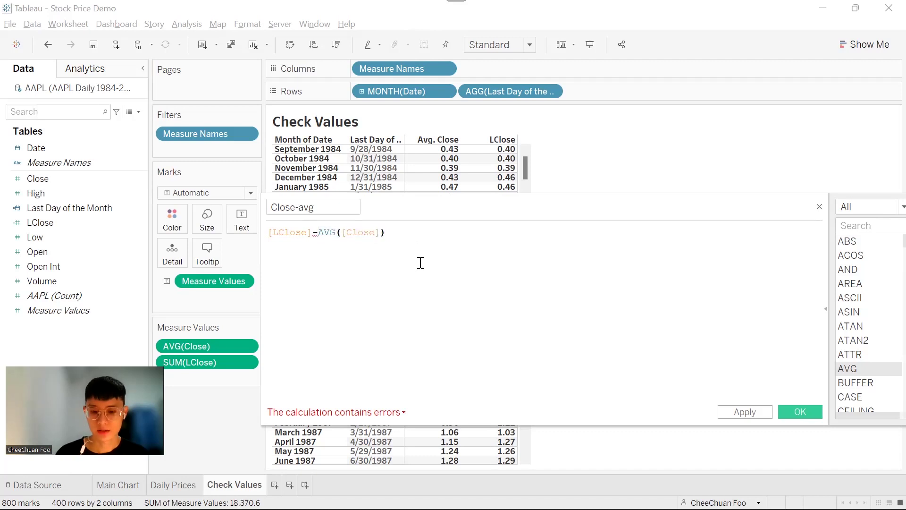
drag(399, 237, 317, 233)
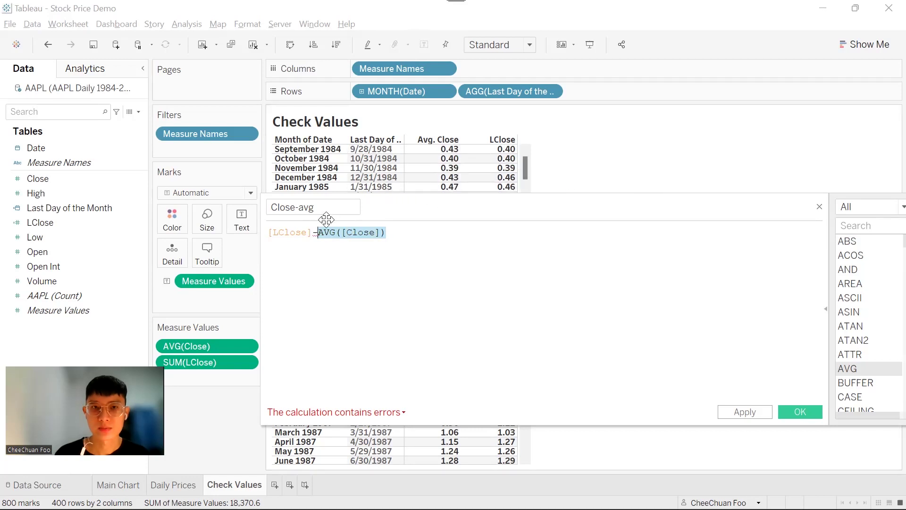
click(319, 231)
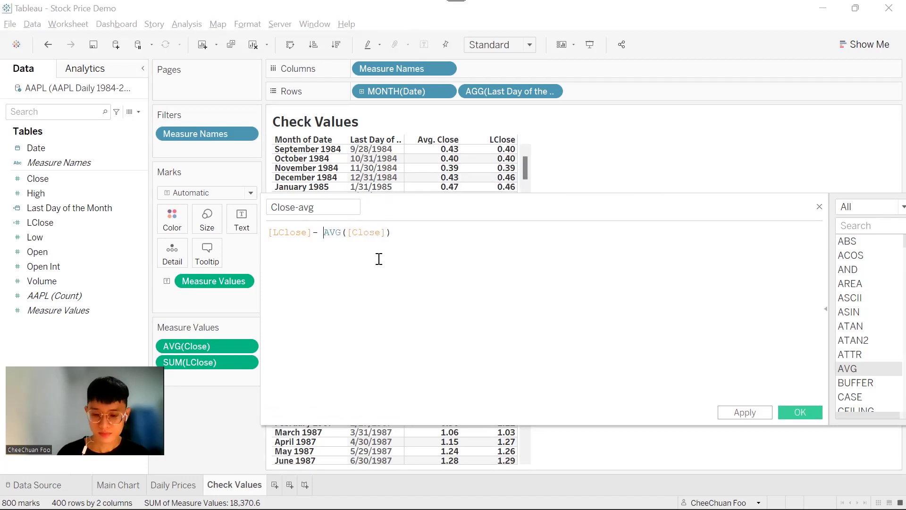
text(inc)
key(Return)
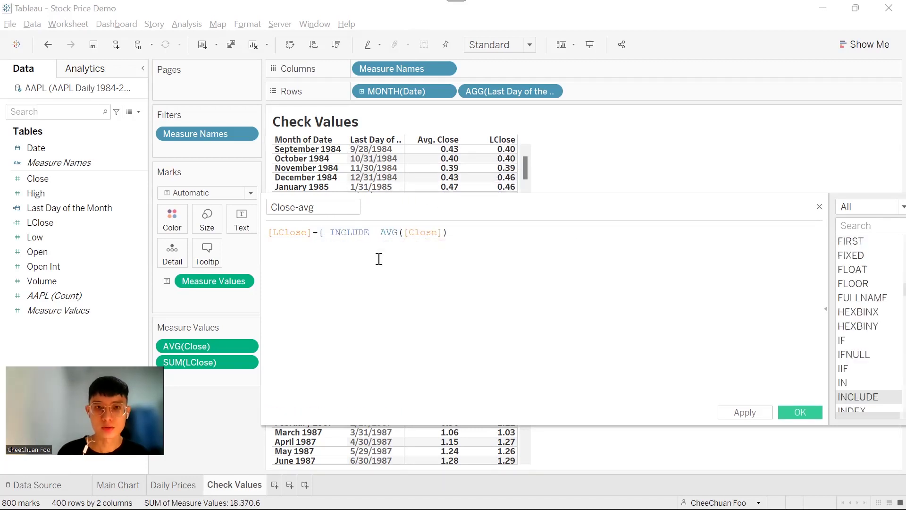
text(:)
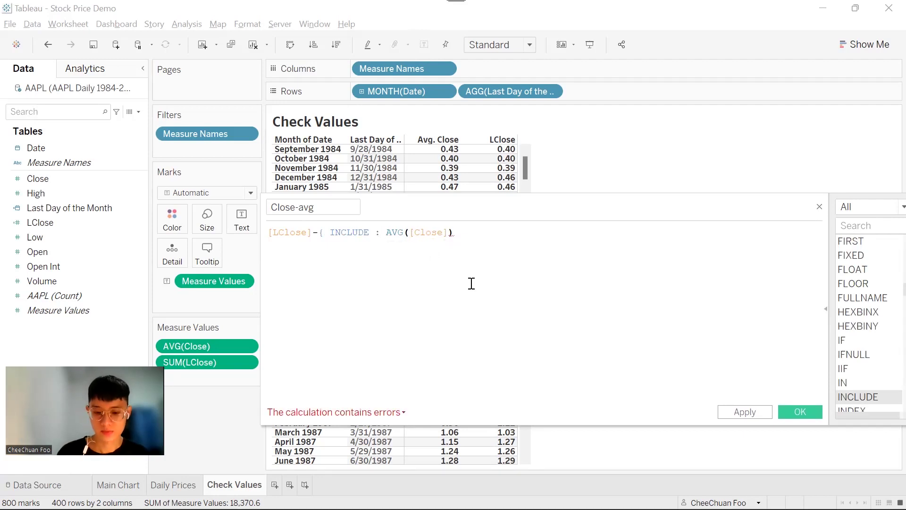
text(})
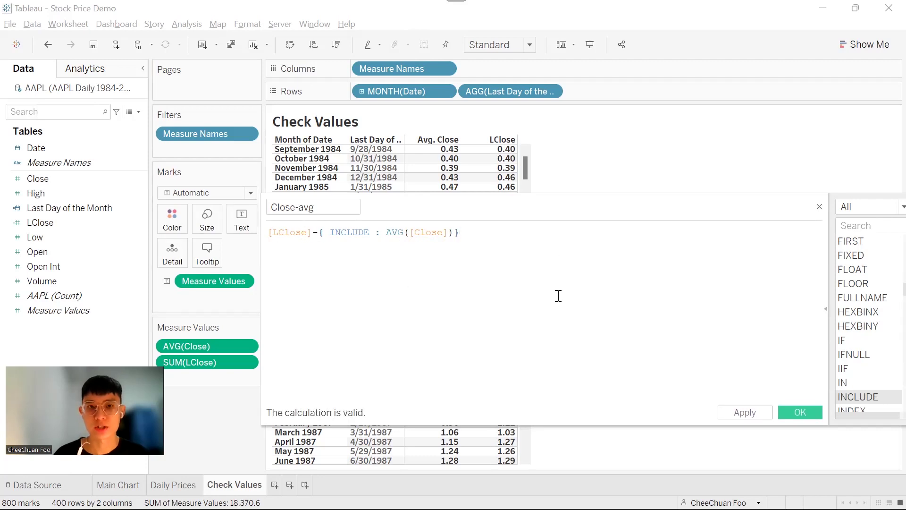
Save the Close-avg calculation and add the field to the Check Values table after LClose.
drag(373, 233, 335, 234)
click(378, 251)
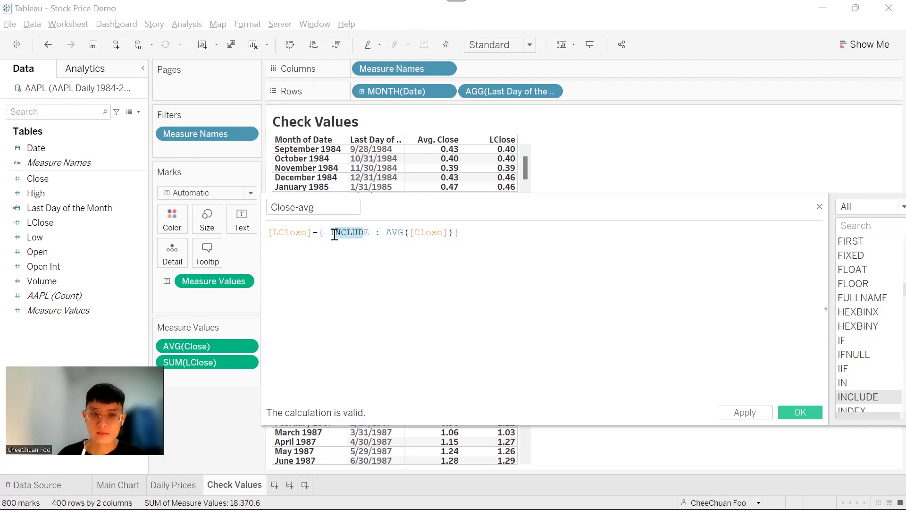
click(358, 268)
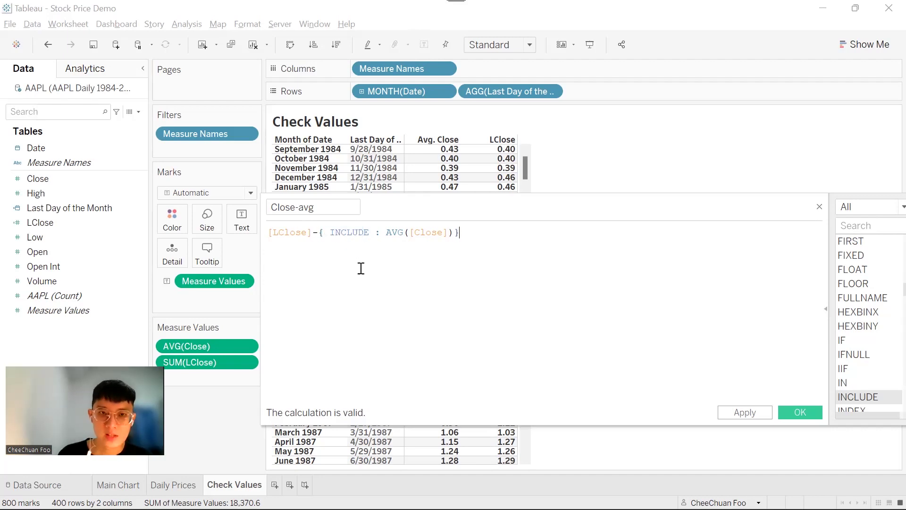
click(375, 236)
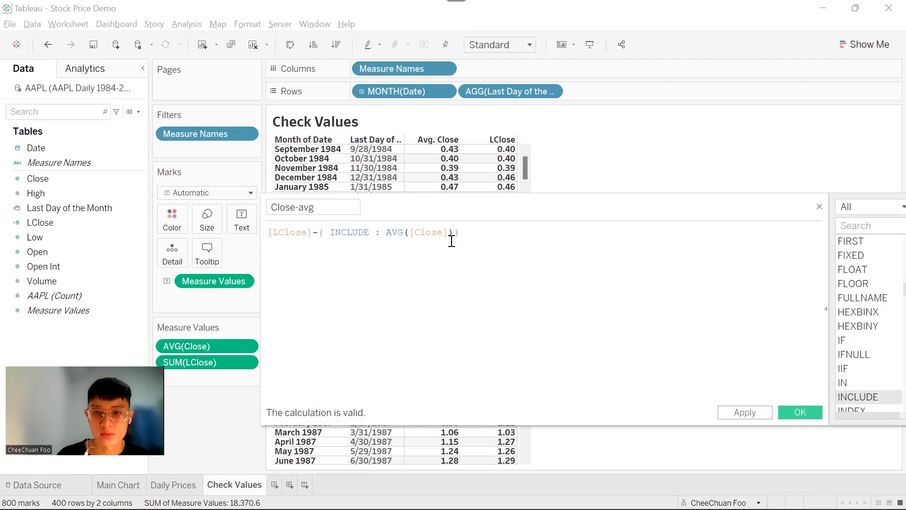
click(801, 412)
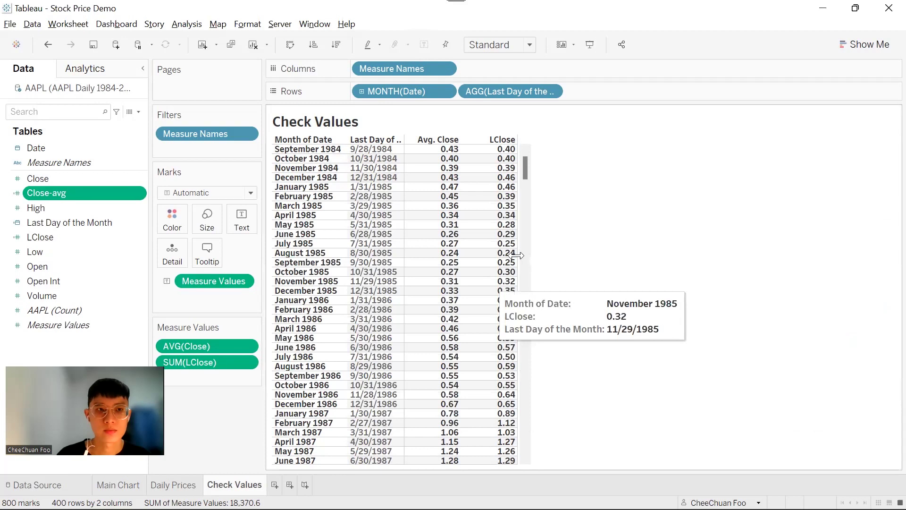
drag(44, 192, 203, 376)
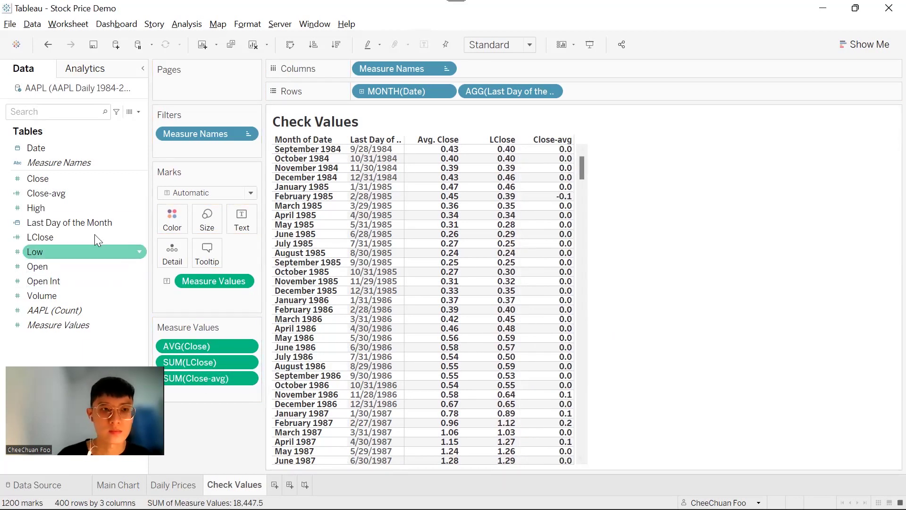
Set the default number format of Close-avg to Number (Custom) with 2 decimal places.
click(92, 209)
right_click(96, 191)
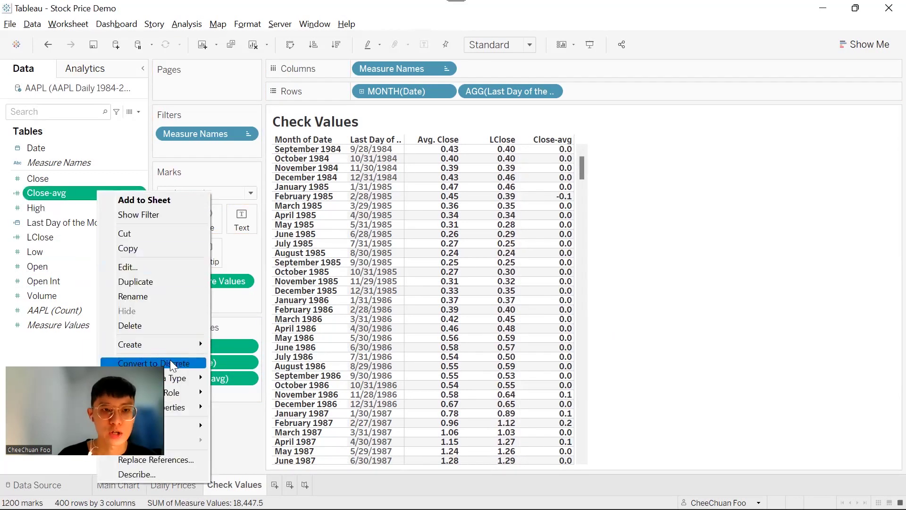
mouse_move(198, 407)
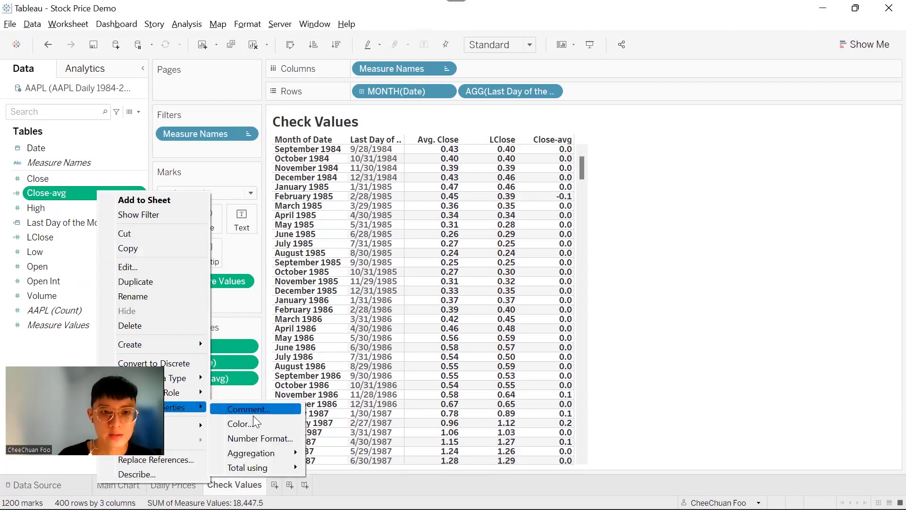
click(257, 434)
click(385, 221)
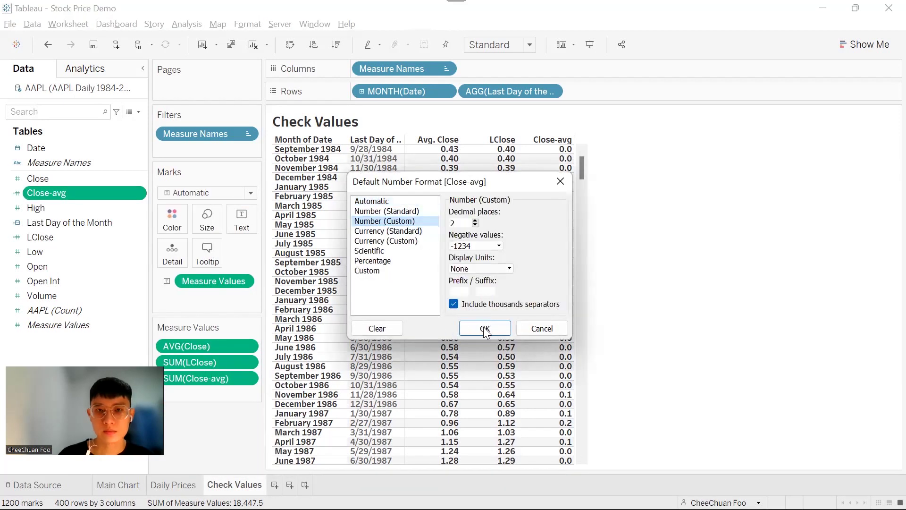
click(496, 328)
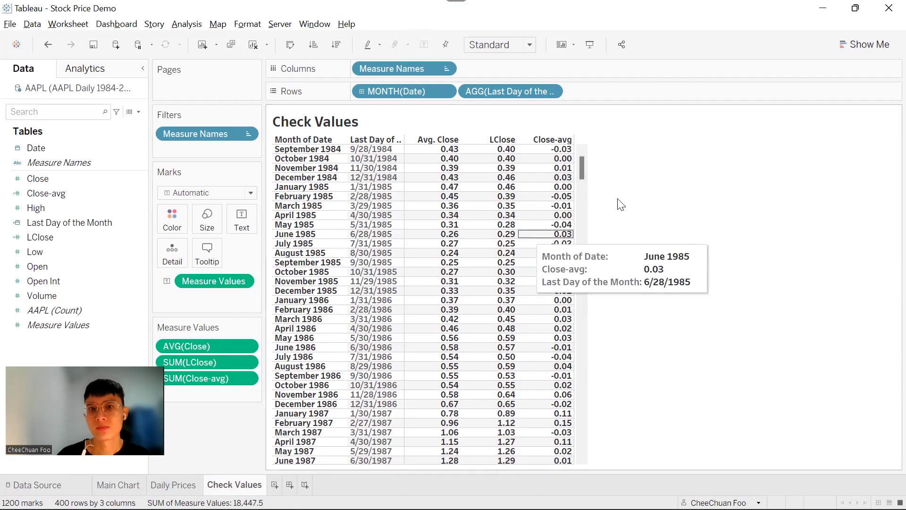
Round the average in the Close-avg formula to two decimals: [LClose]- ROUND({ INCLUDE : AVG([Close])},2).
click(307, 168)
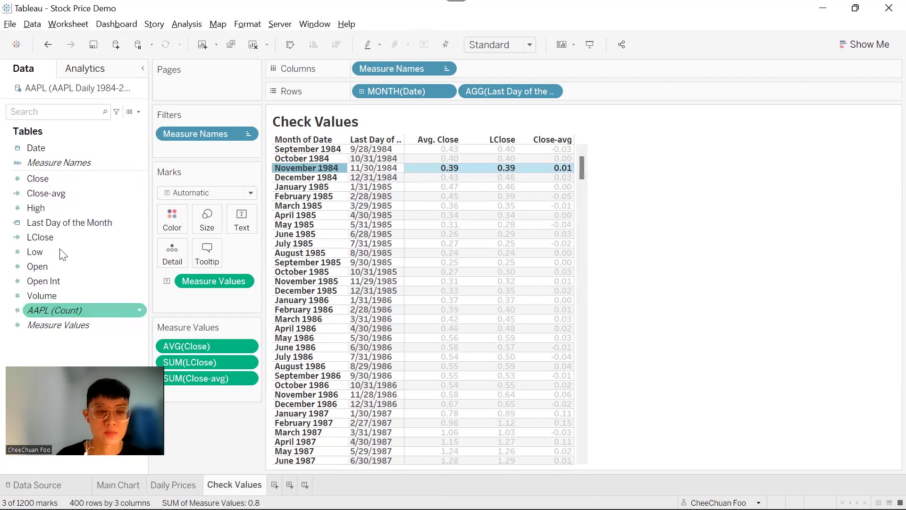
right_click(75, 195)
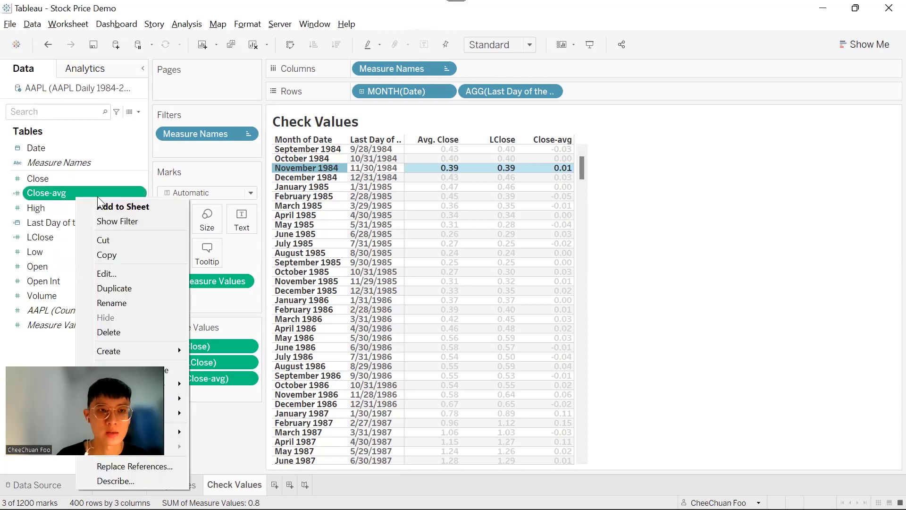
click(113, 274)
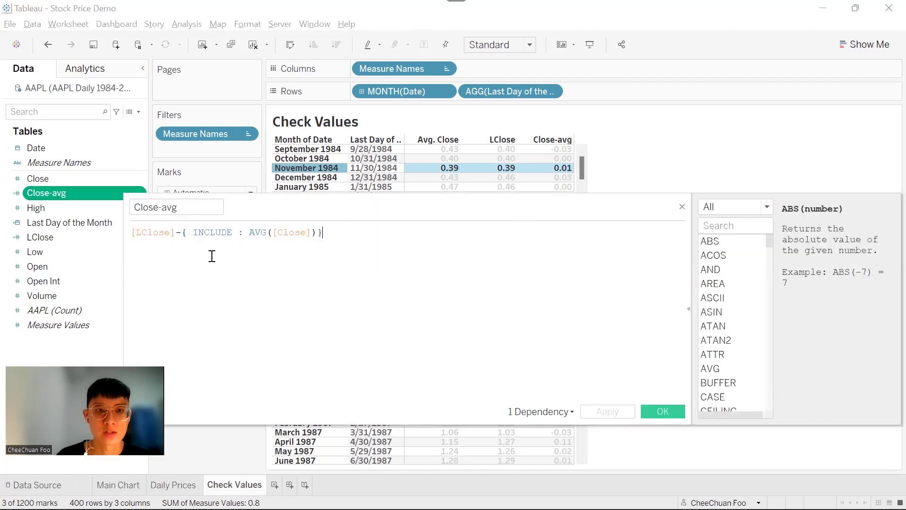
click(182, 232)
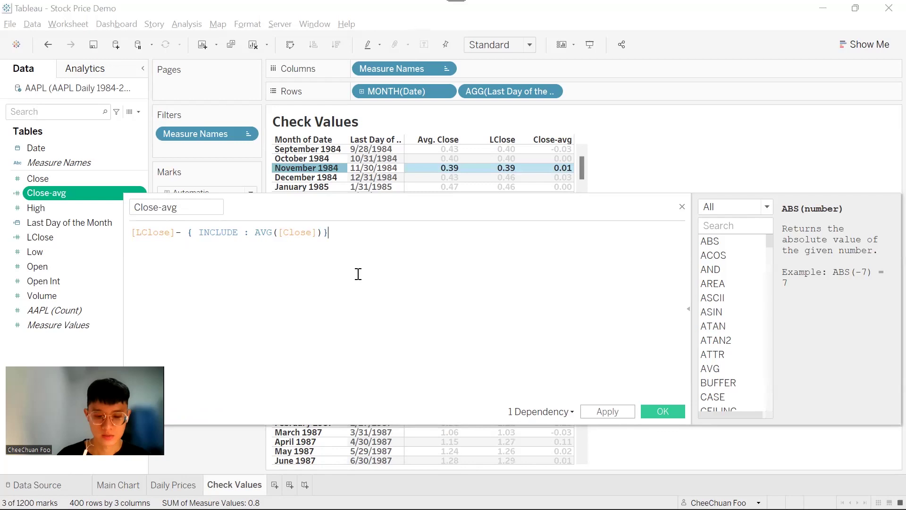
text(,2))
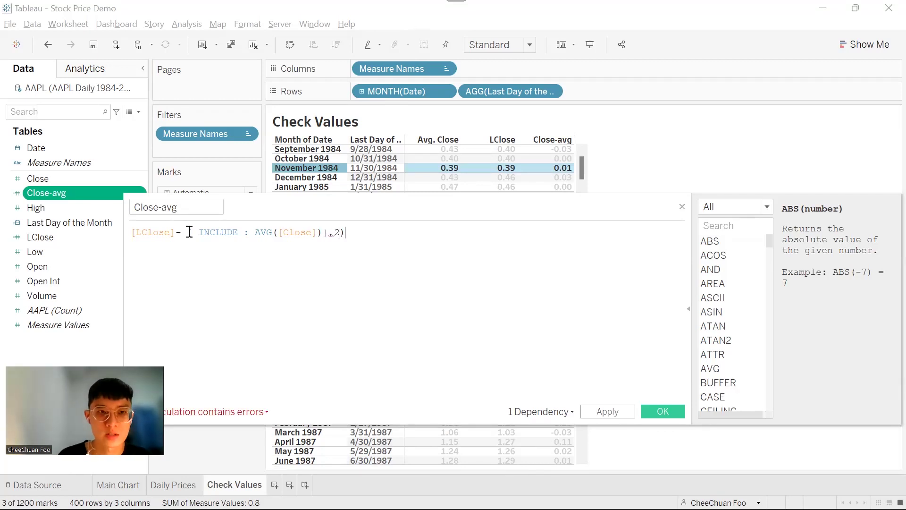
text(()
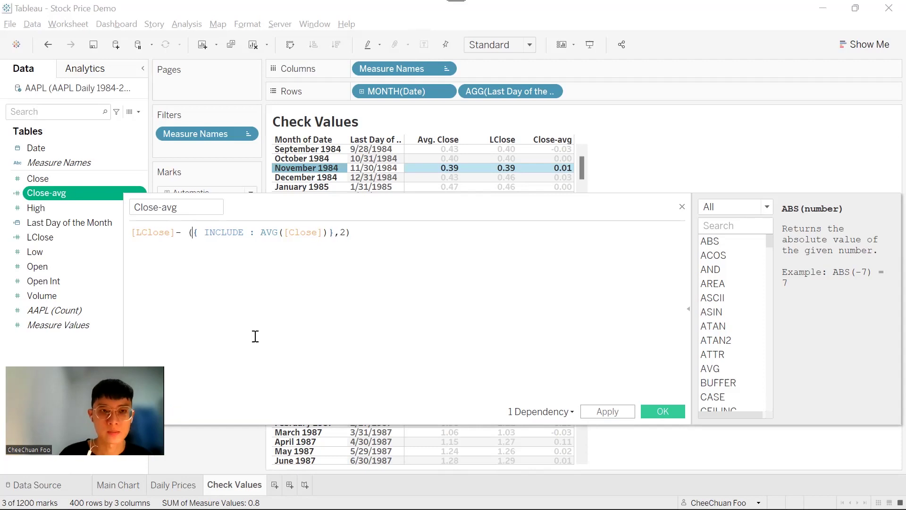
key(Left)
text(round)
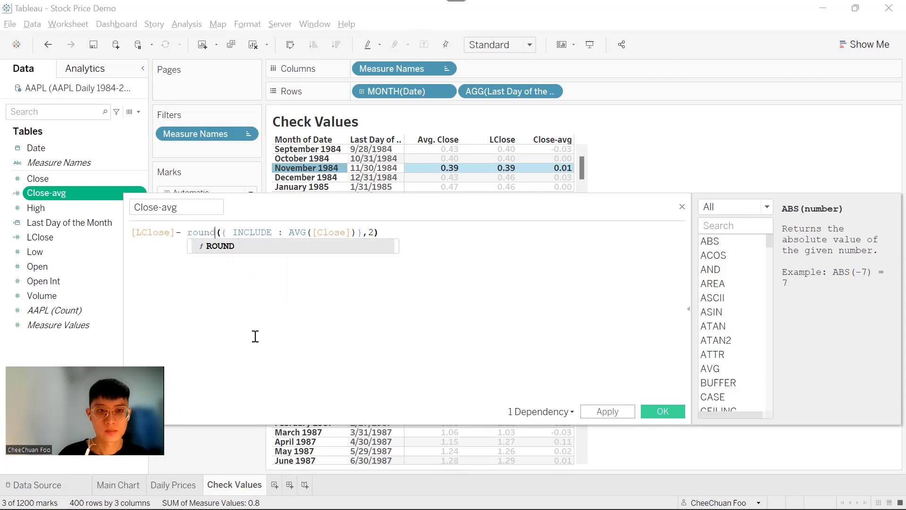
key(Return)
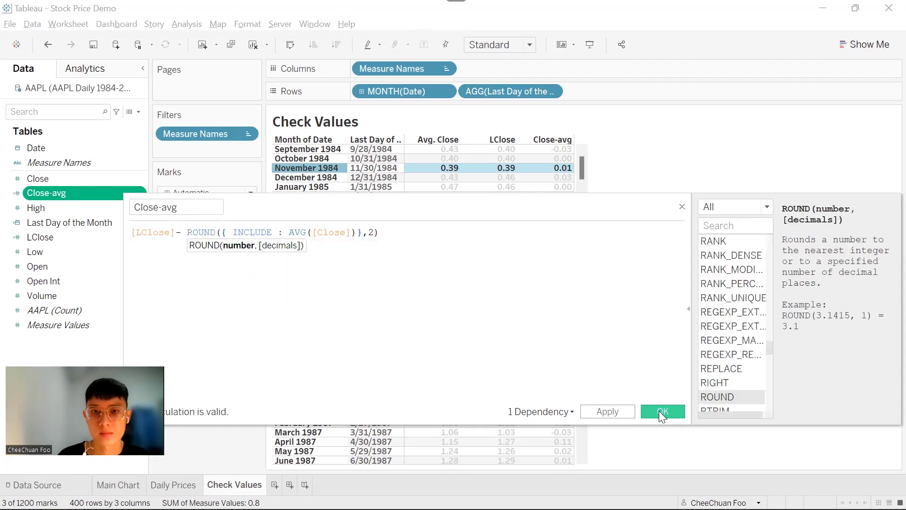
click(660, 411)
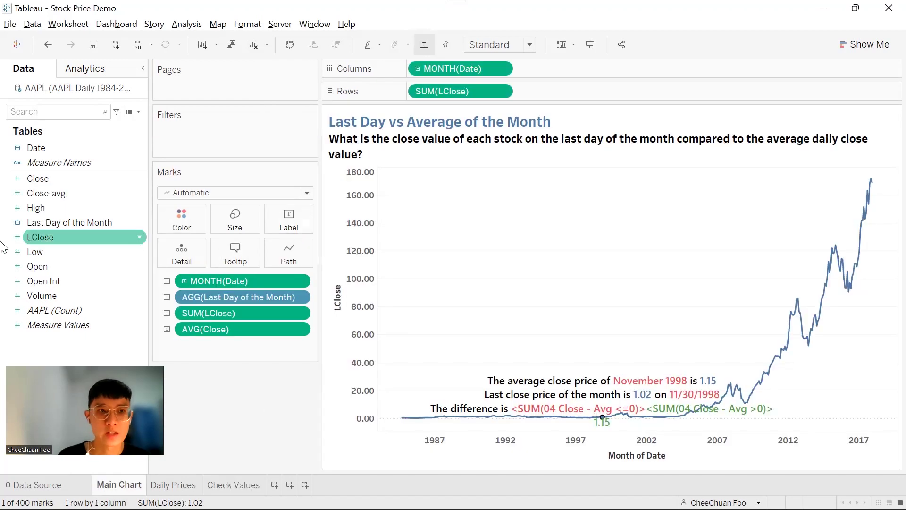
Add Close-avg to the mark label and replace everything after "The difference is" in the label text with the SUM(Close-avg) field.
drag(61, 194, 289, 223)
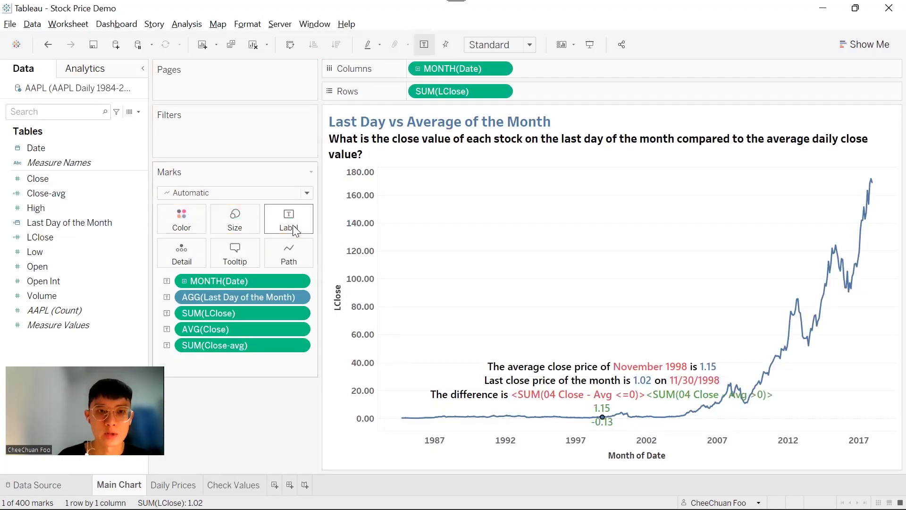
click(289, 222)
click(397, 279)
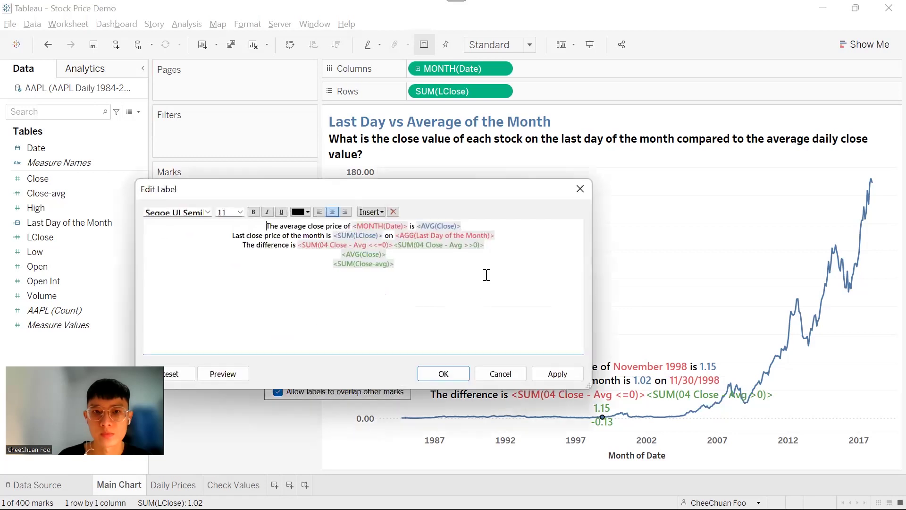
drag(424, 267, 301, 246)
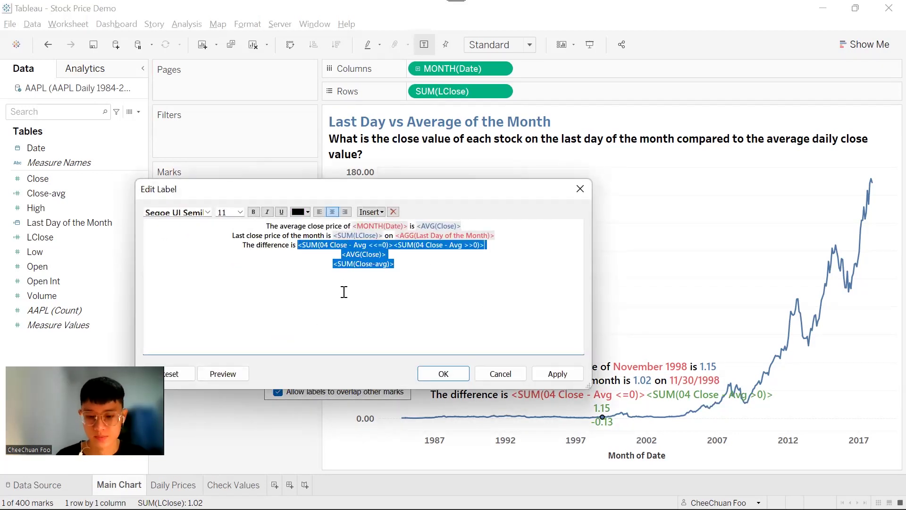
key(BackSpace)
click(371, 212)
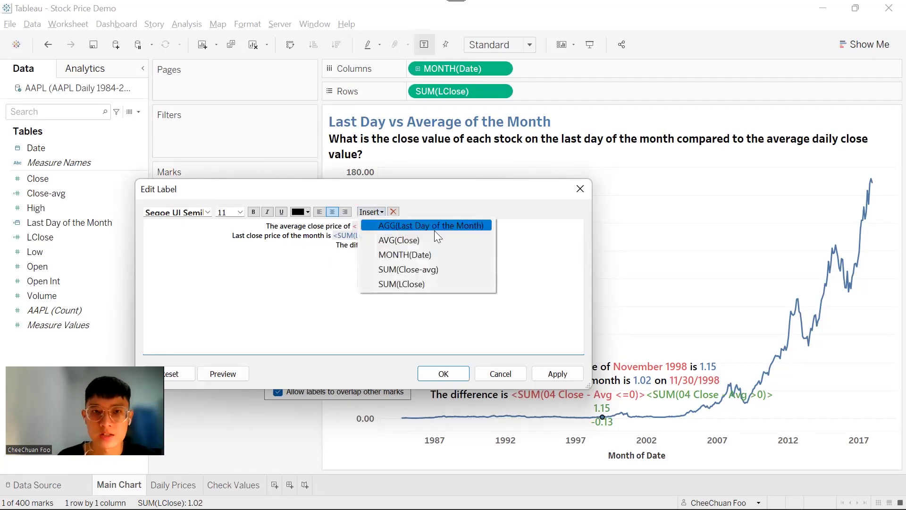
click(449, 270)
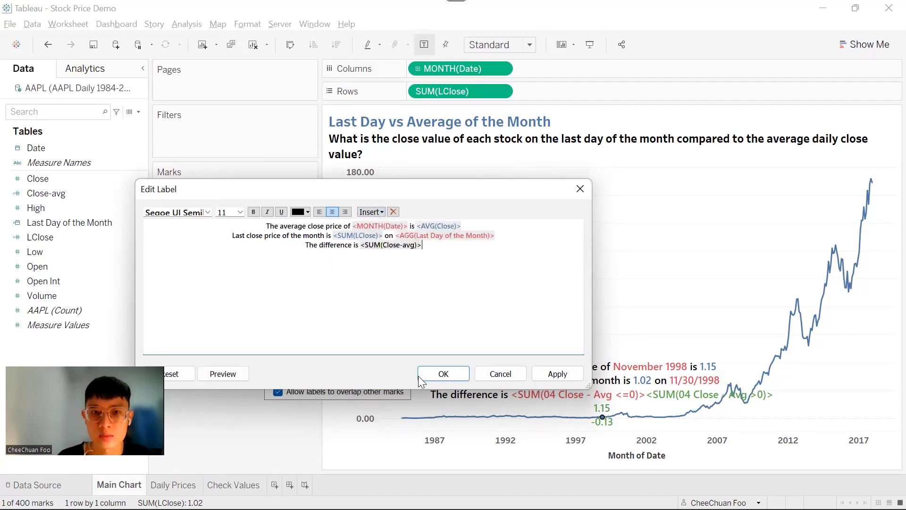
Color the SUM(Close-avg) field in the label text red, apply the label, and select the March 2010 mark on the line.
click(309, 212)
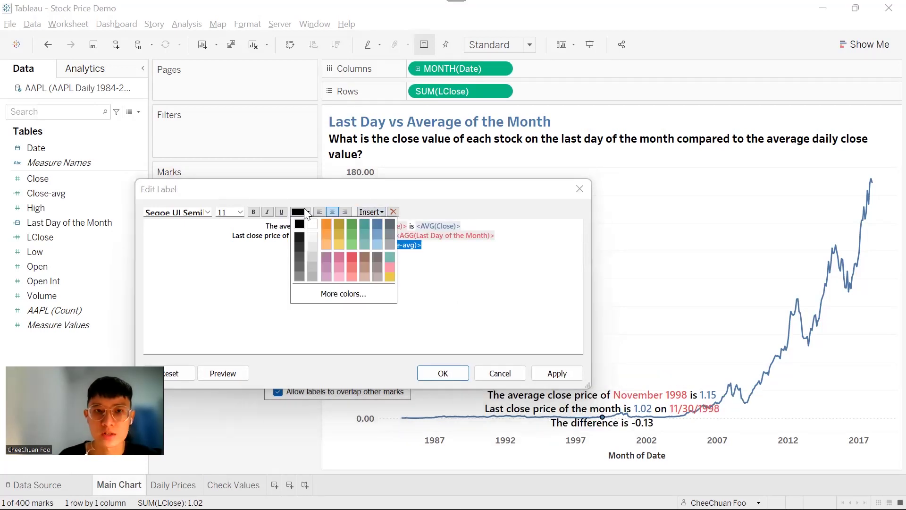
click(352, 262)
click(442, 373)
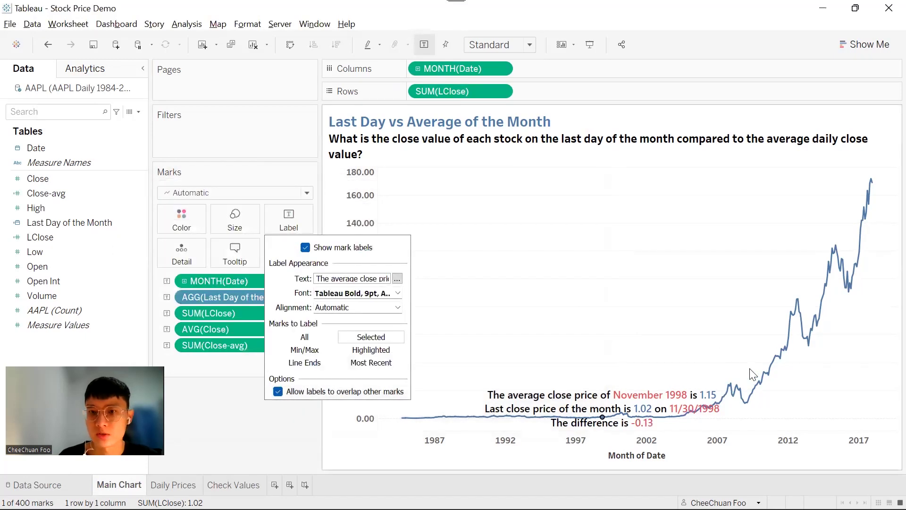
click(760, 378)
click(761, 376)
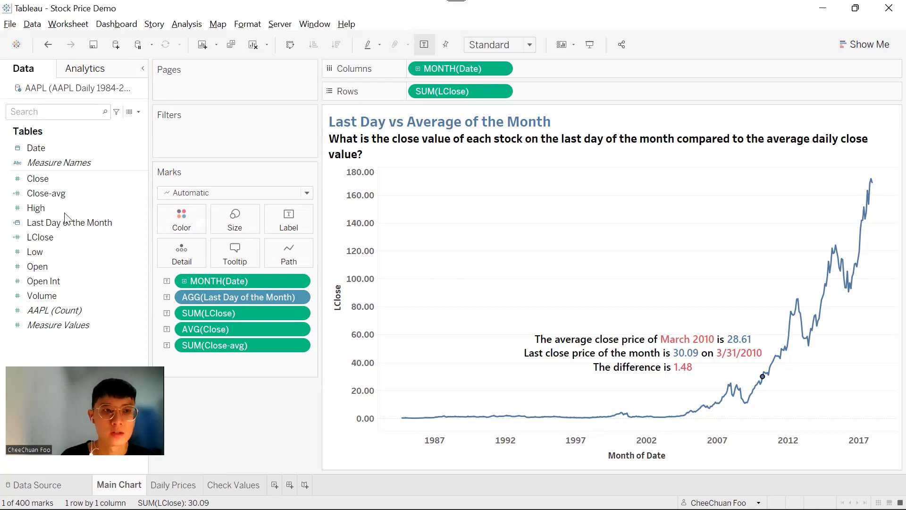
Rename the Close-avg calculation to Close-avg<=0 and turn its formula into an IF condition testing whether the difference is <=0.
right_click(65, 192)
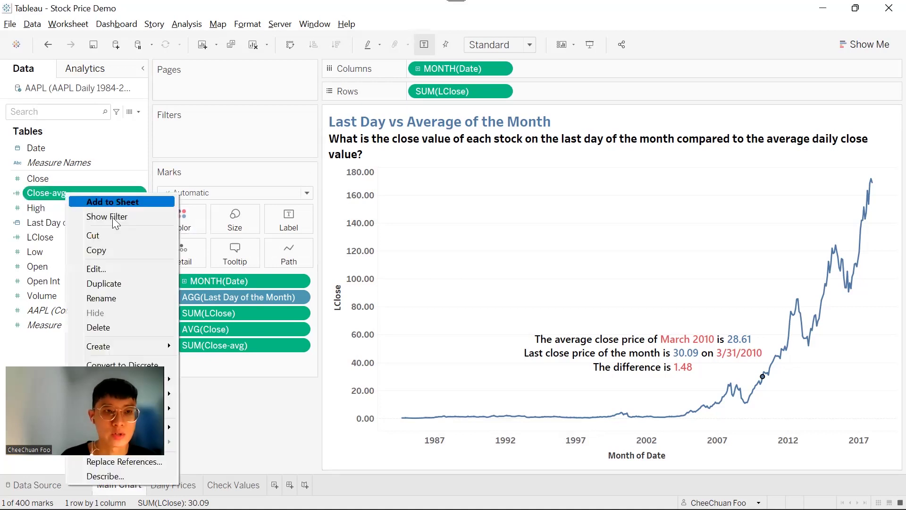
click(134, 268)
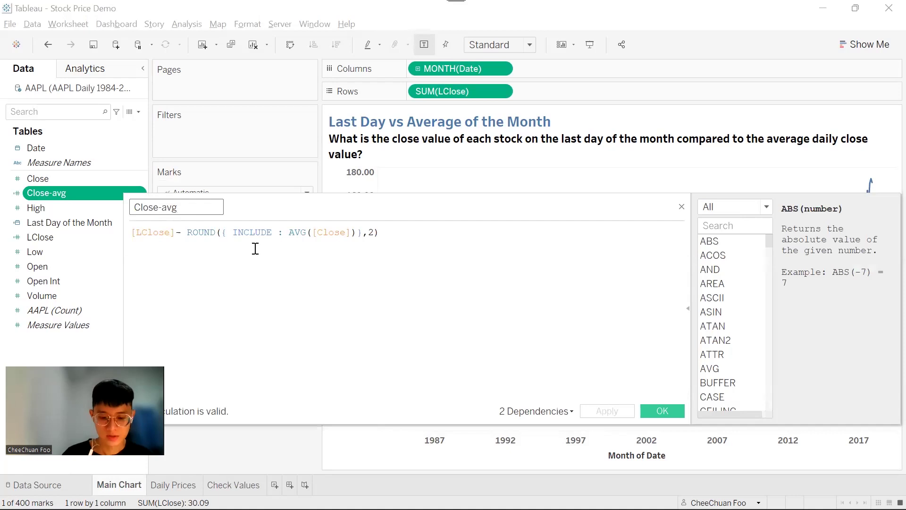
text(<=0)
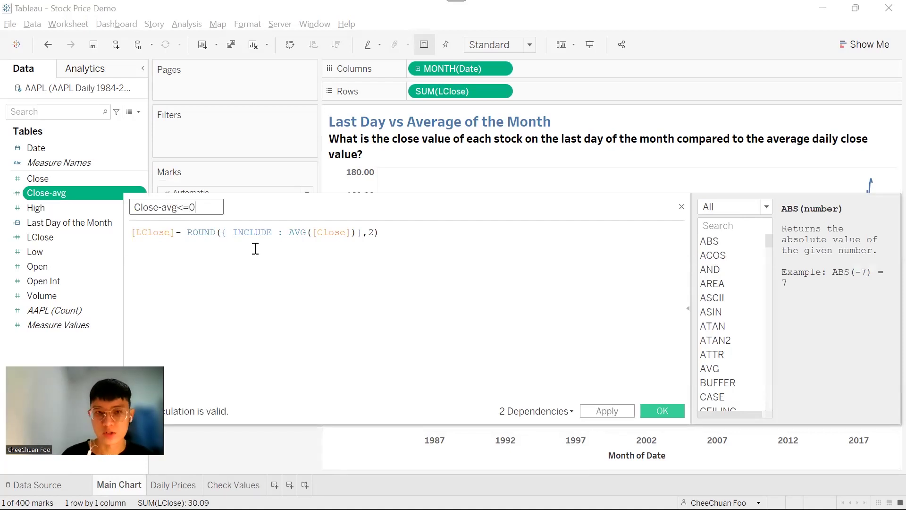
click(132, 233)
key(Return)
key(Up)
text(IF)
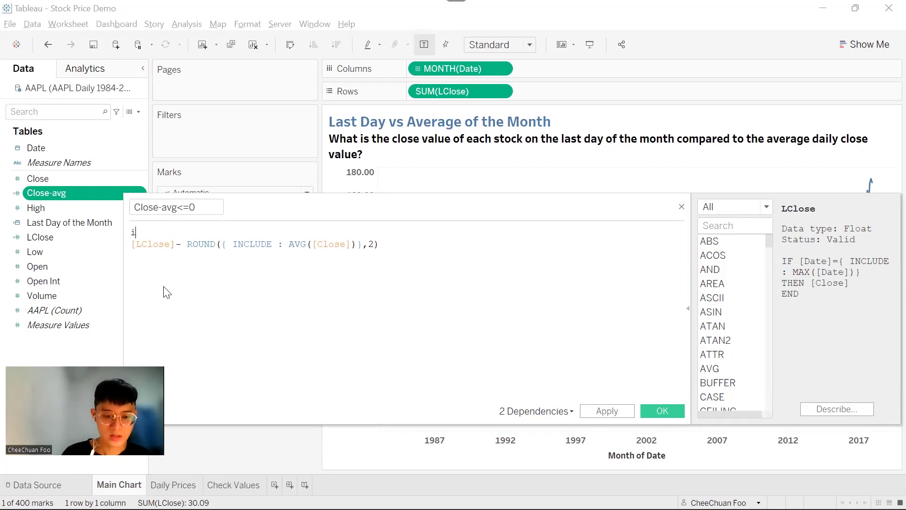
click(412, 242)
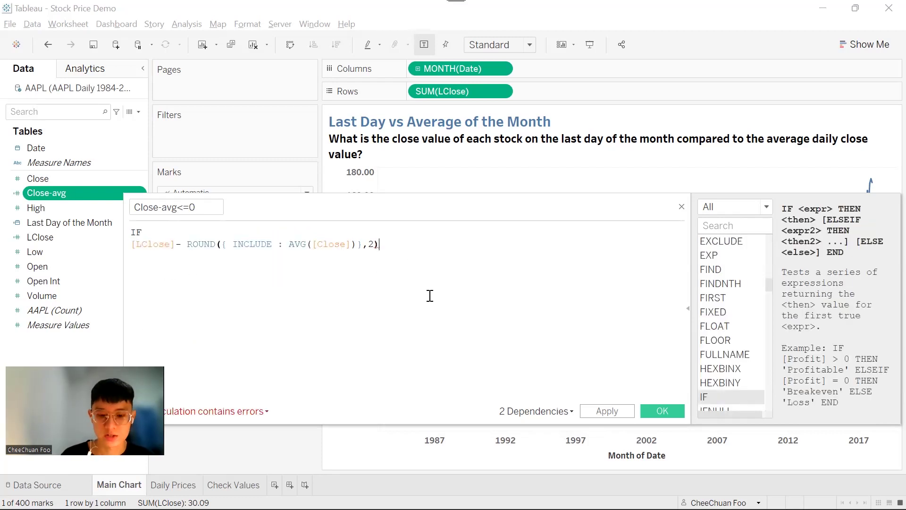
text(<=0)
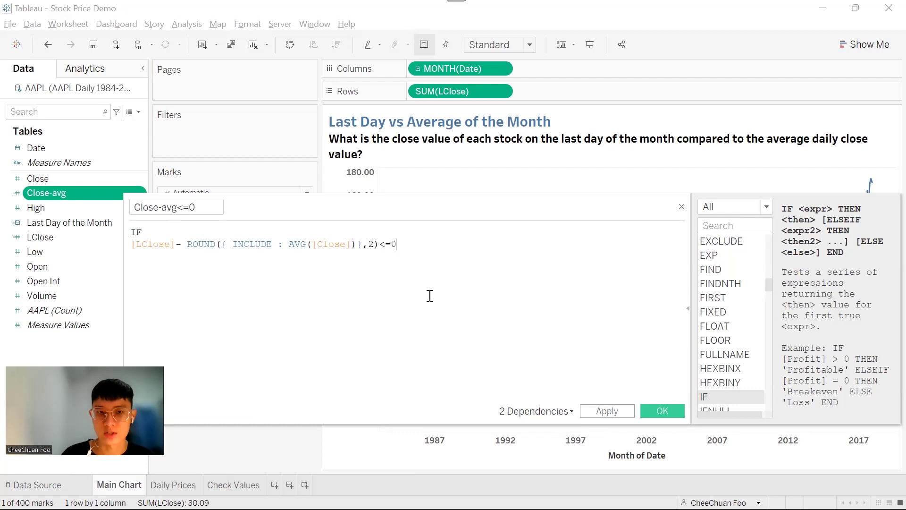
Complete the IF statement with THEN [LClose]- ROUND({ INCLUDE : AVG([Close])},2) and a closing END.
key(Return)
text(the)
key(Return)
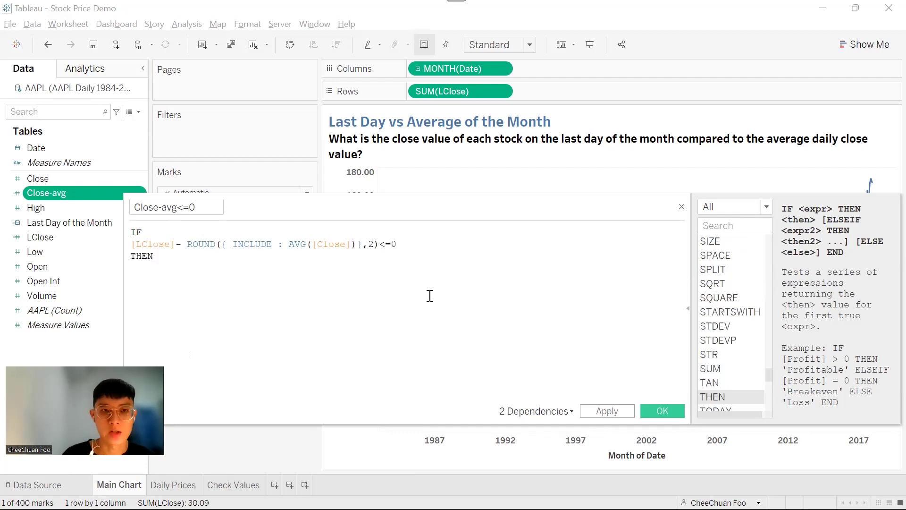
drag(377, 247, 131, 242)
key(ctrl+c)
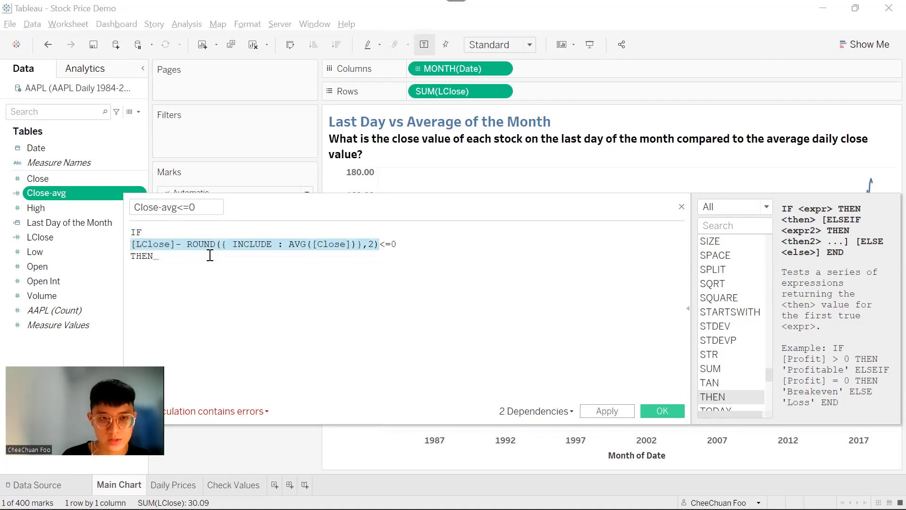
click(212, 257)
key(ctrl+v)
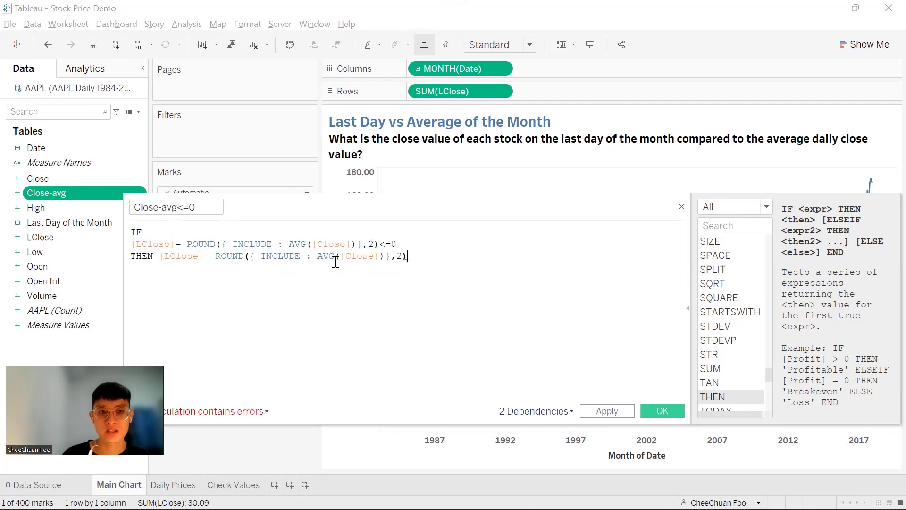
key(Return)
text(END)
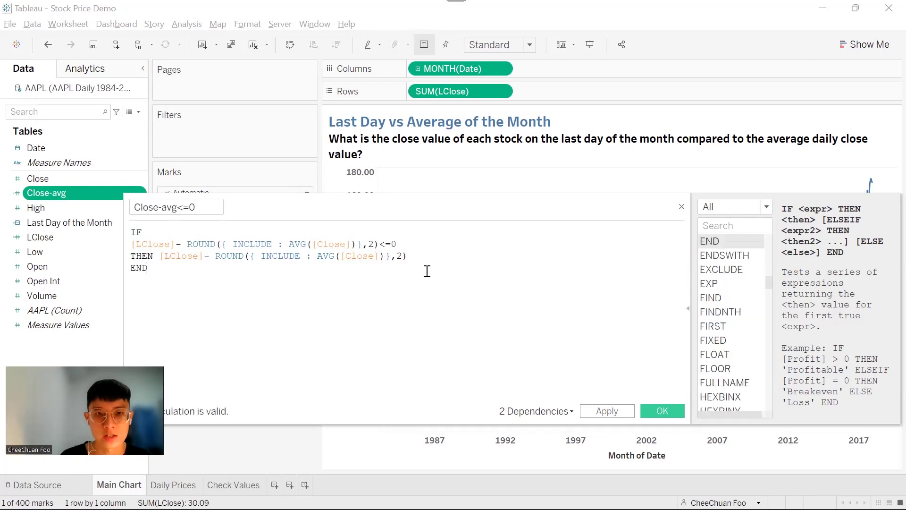
Review the <=0 condition and the difference expression in the formula, and save the Close-avg<=0 calculation.
drag(367, 214, 392, 167)
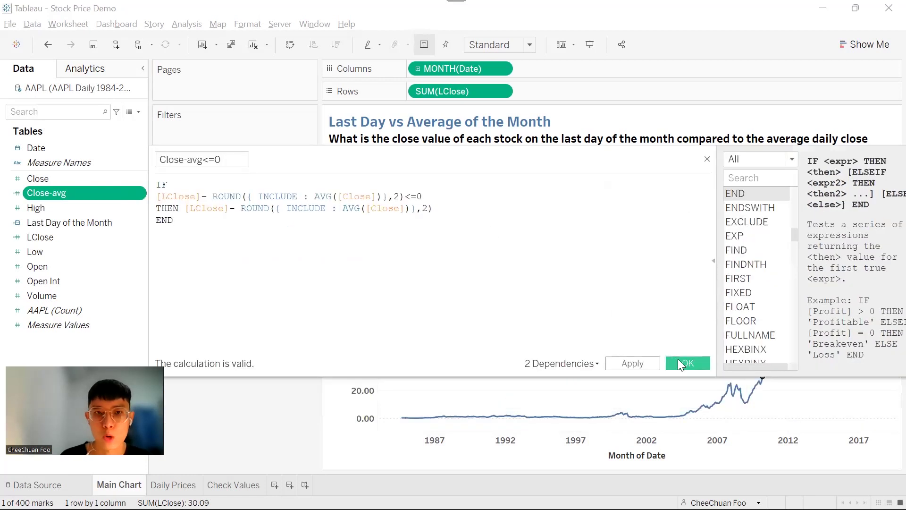
drag(423, 197, 405, 196)
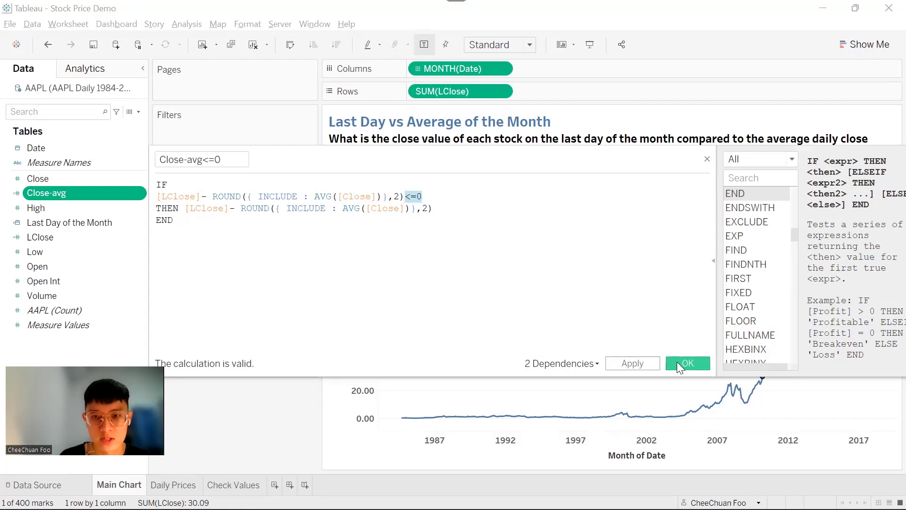
click(437, 201)
drag(404, 196, 142, 195)
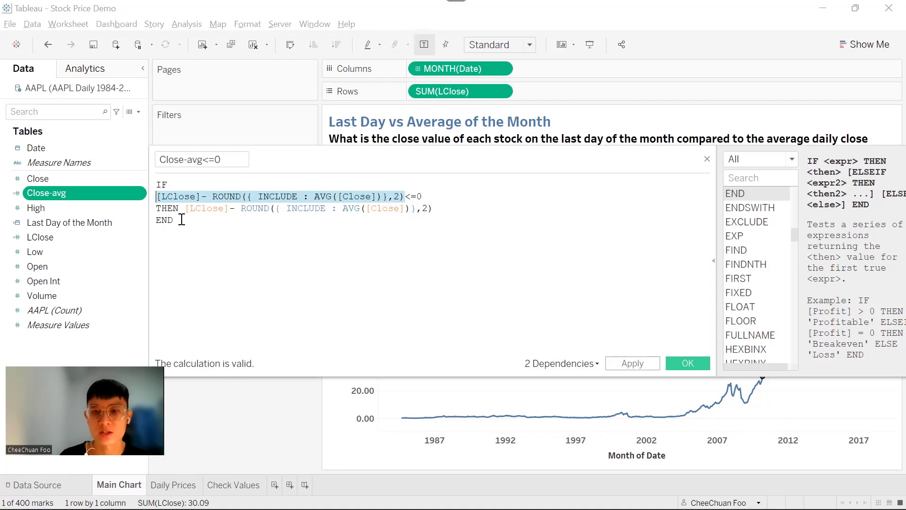
click(434, 199)
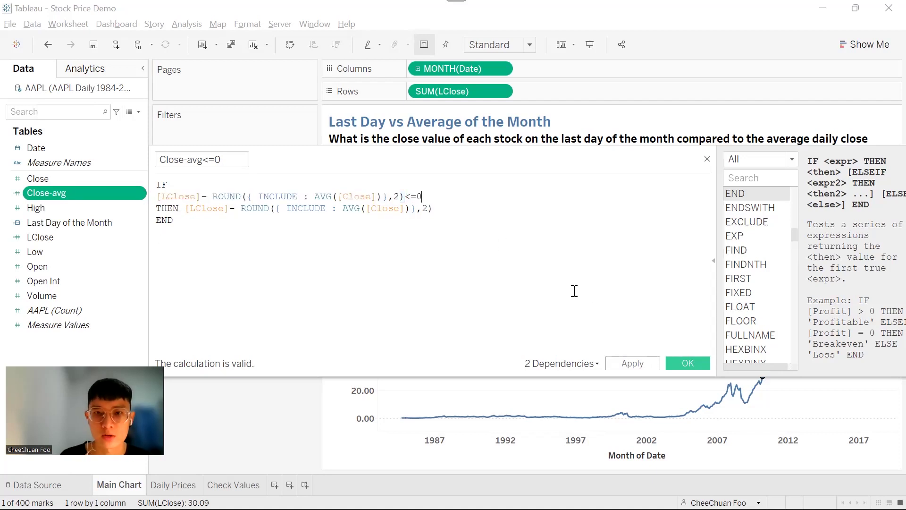
click(687, 363)
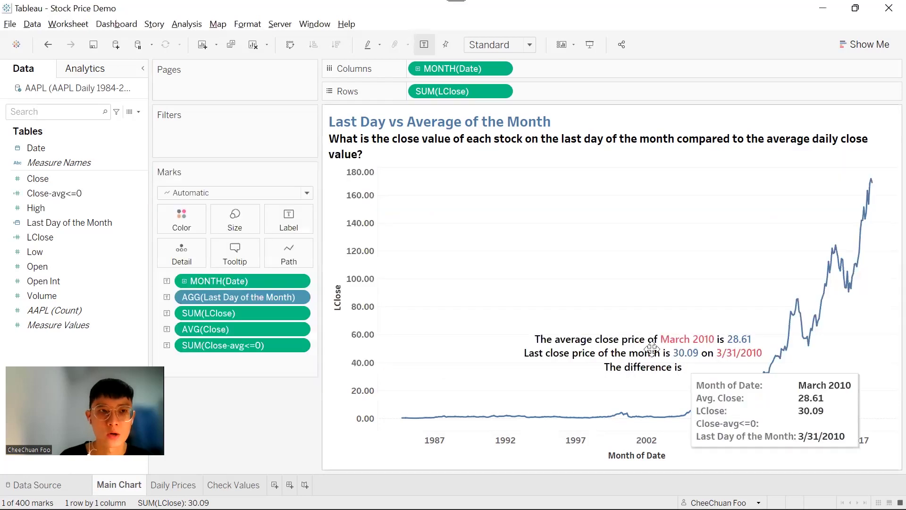
Duplicate the Close-avg<=0 field and rename the copy Close-avg>0 in its calculation editor.
click(100, 188)
right_click(100, 188)
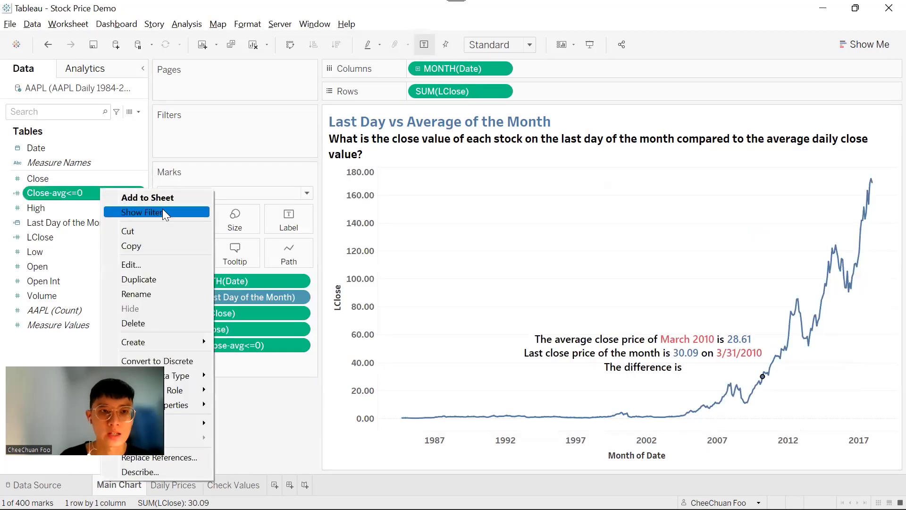
click(174, 278)
right_click(83, 206)
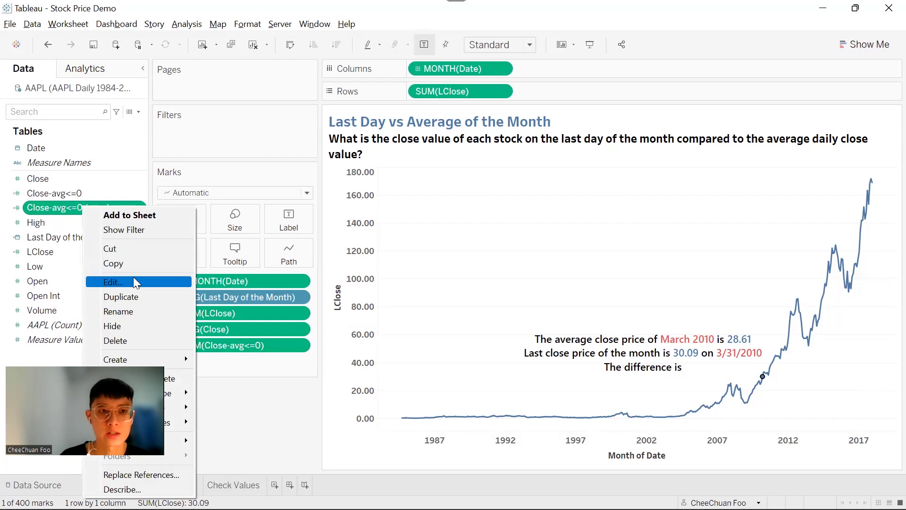
click(133, 279)
click(179, 162)
drag(187, 161, 175, 160)
text(>)
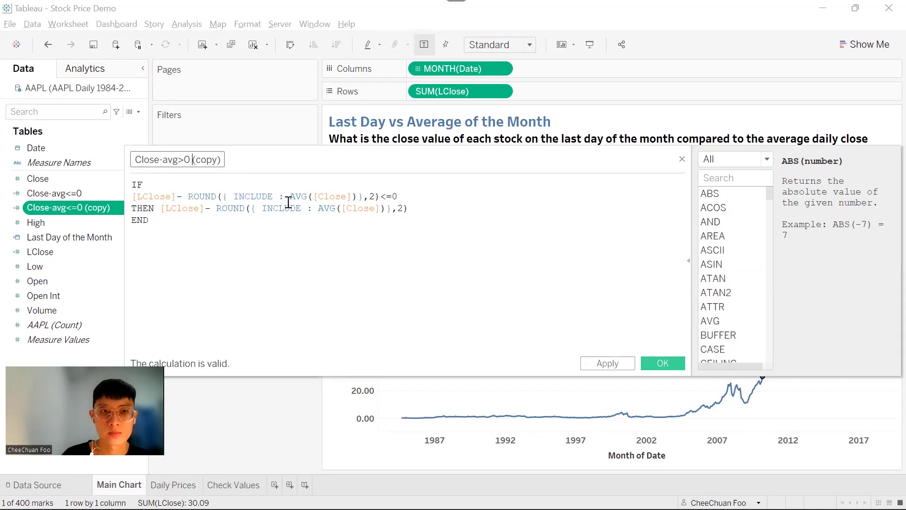
key(shift+Right)
key(shift+Right)
key(shift+Right)
key(shift+Right)
key(shift+Right)
key(shift+Right)
key(shift+Right)
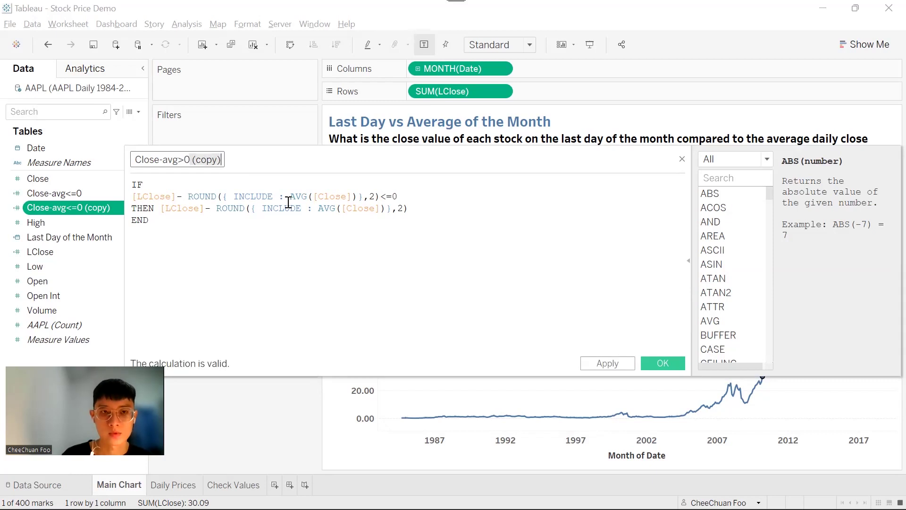
key(BackSpace)
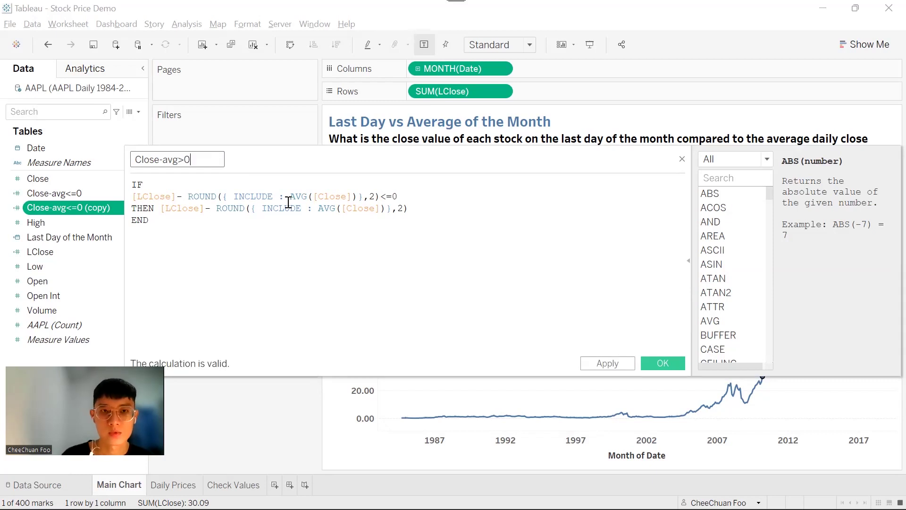
Change the copy's condition from <=0 to >0, check its THEN expression, and save the calculation.
double_click(391, 198)
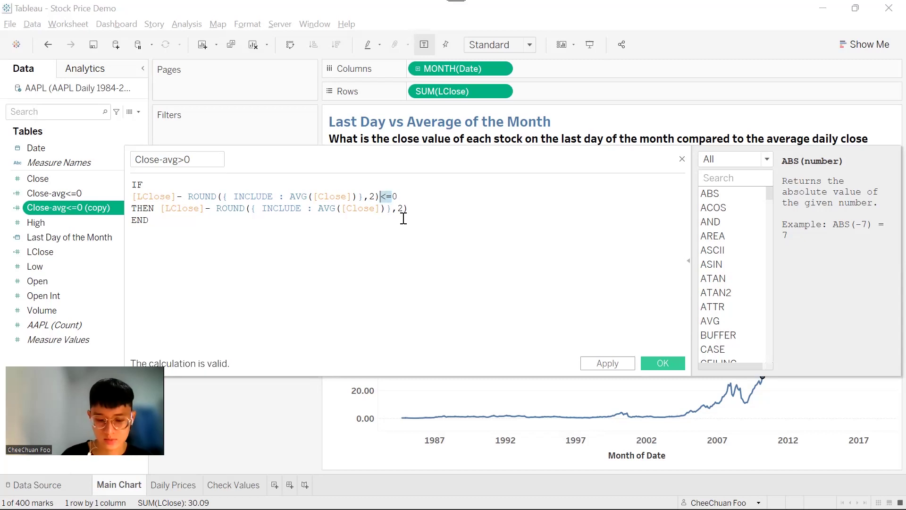
text(>)
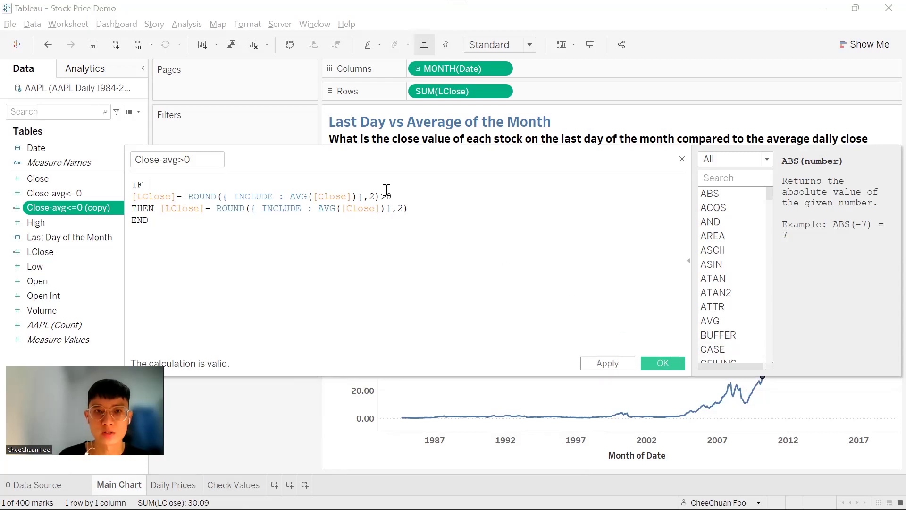
drag(380, 196, 384, 188)
drag(428, 213, 98, 213)
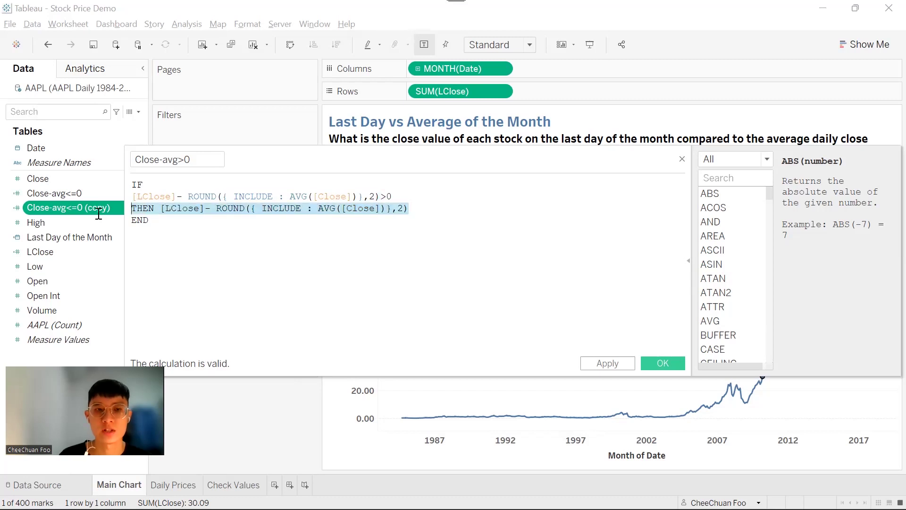
click(453, 210)
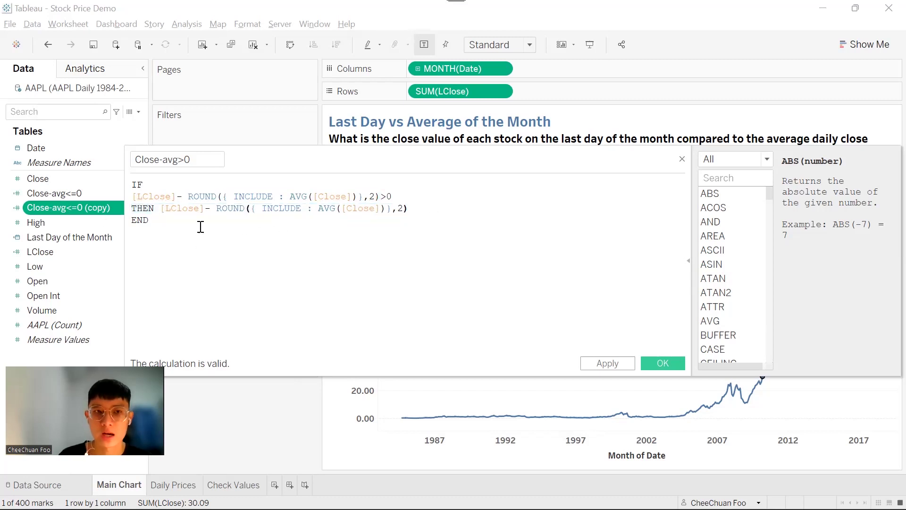
click(660, 362)
Add Close-avg>0 to the mark label and place it directly after Close-avg<=0 on the "The difference is" line.
drag(83, 207, 285, 217)
click(289, 219)
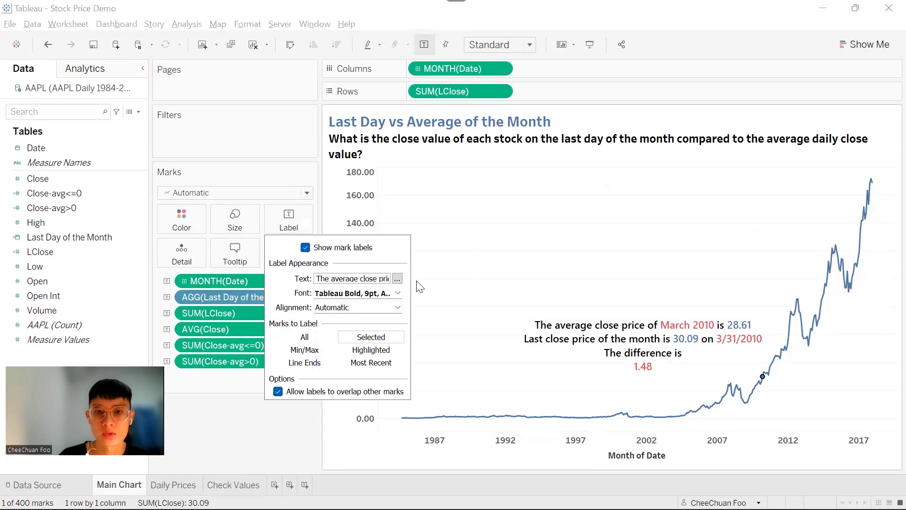
click(397, 278)
drag(402, 255, 337, 257)
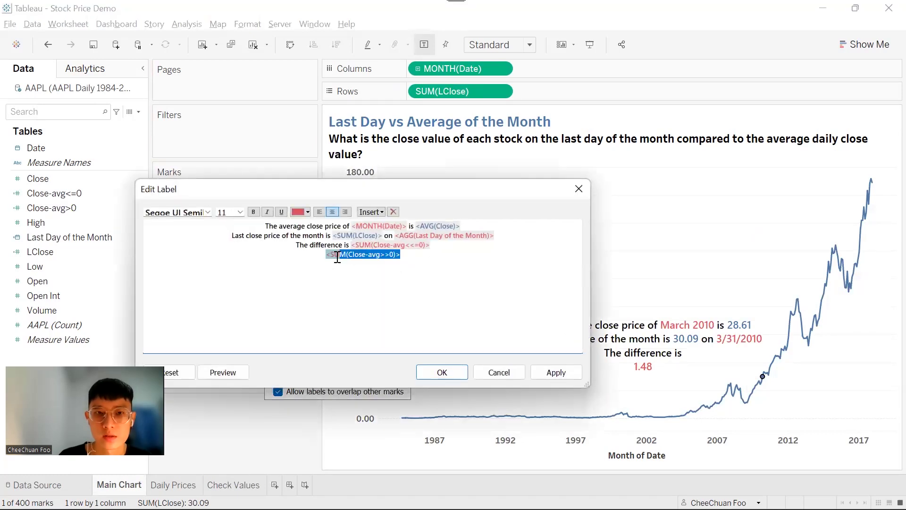
key(BackSpace)
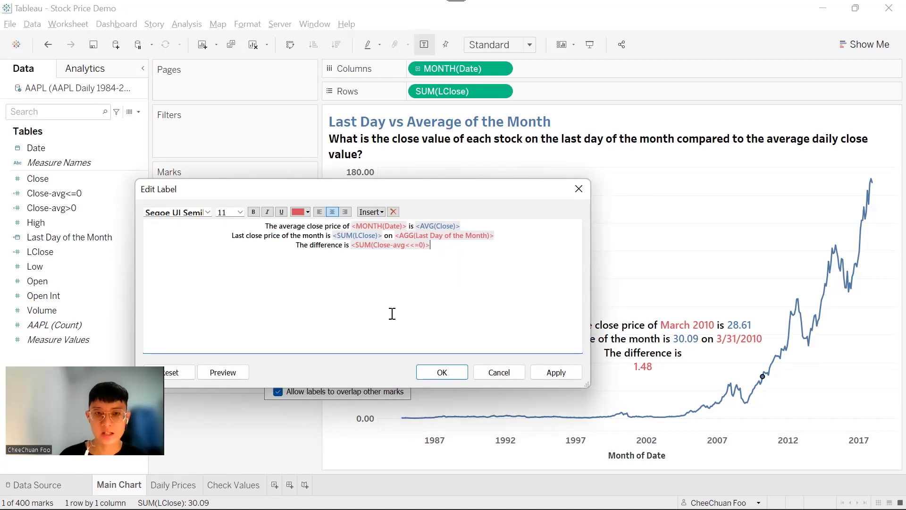
key(ctrl+z)
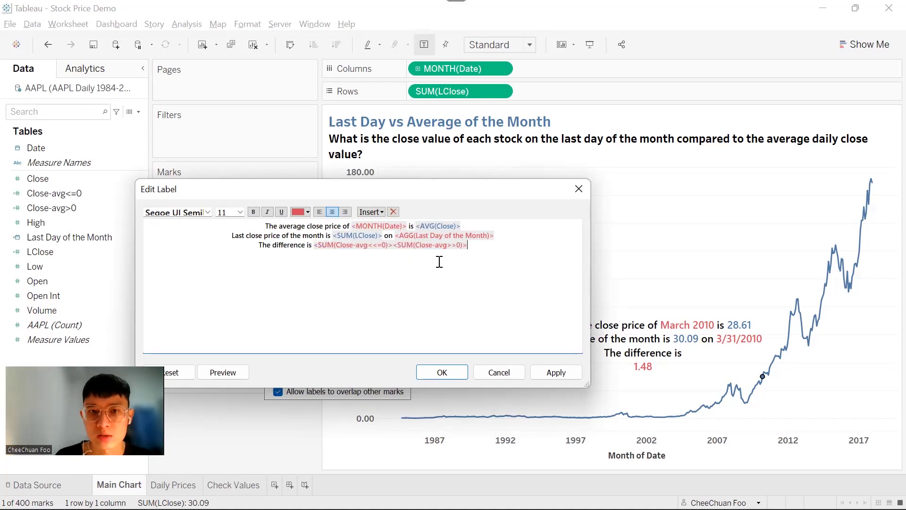
Color the Close-avg>0 field green in the label text and save the label.
drag(466, 245, 409, 245)
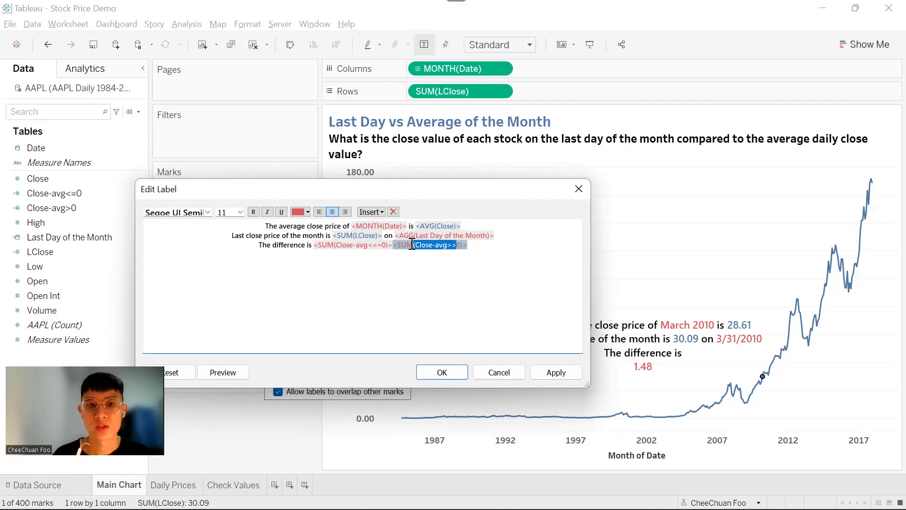
click(308, 213)
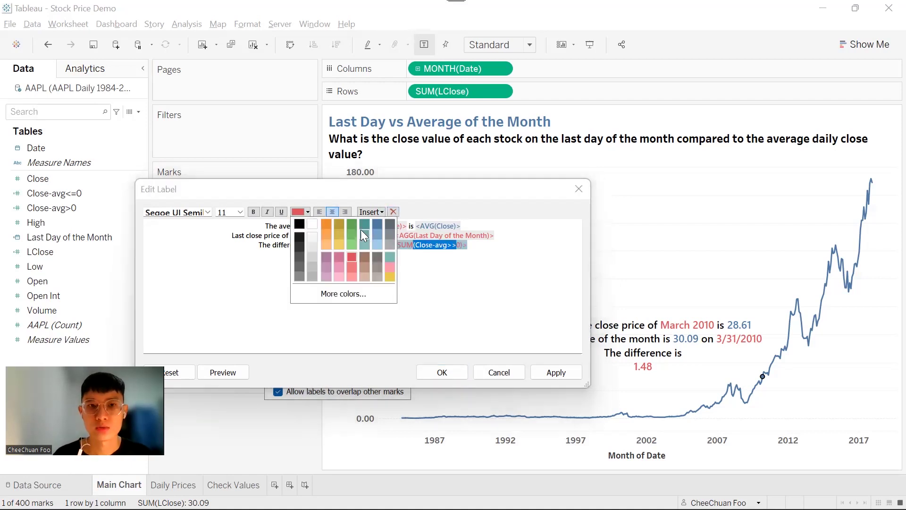
click(364, 233)
click(452, 370)
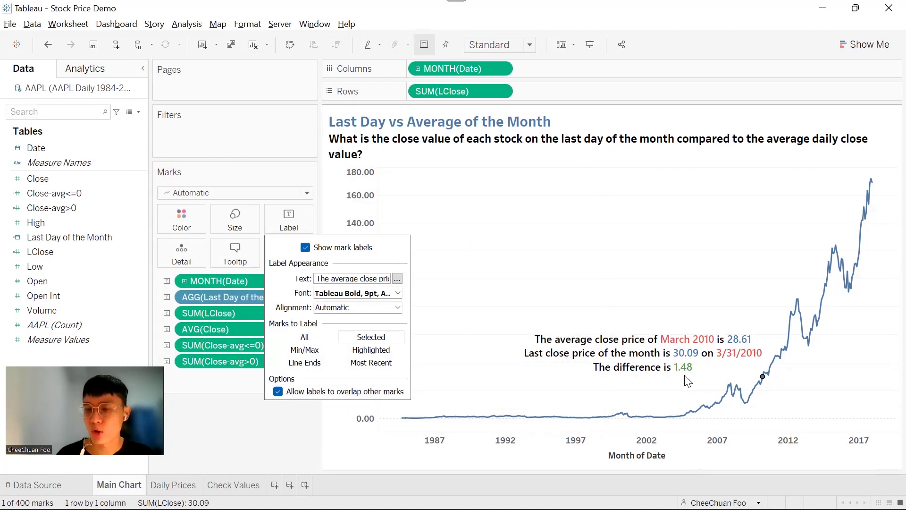
Check the label's difference color by selecting the March 2000 and March 1994 points on the line.
mouse_move(689, 372)
click(621, 416)
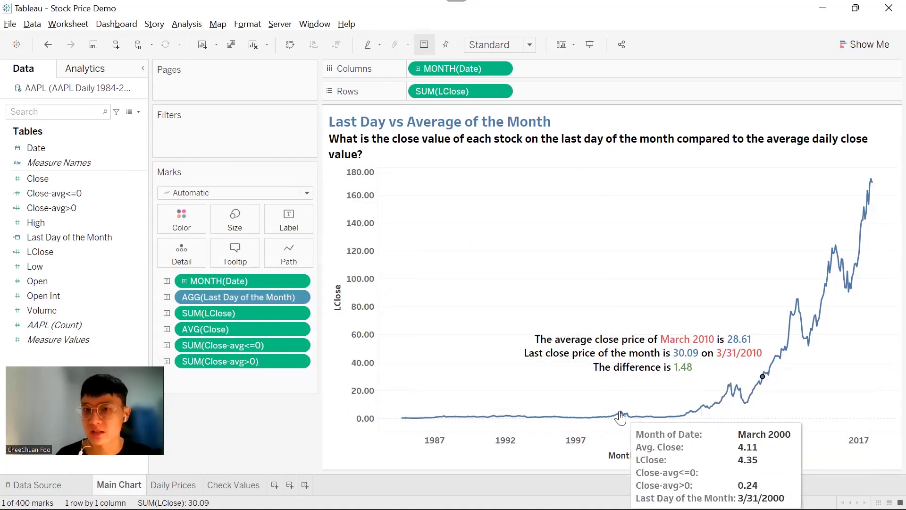
click(536, 417)
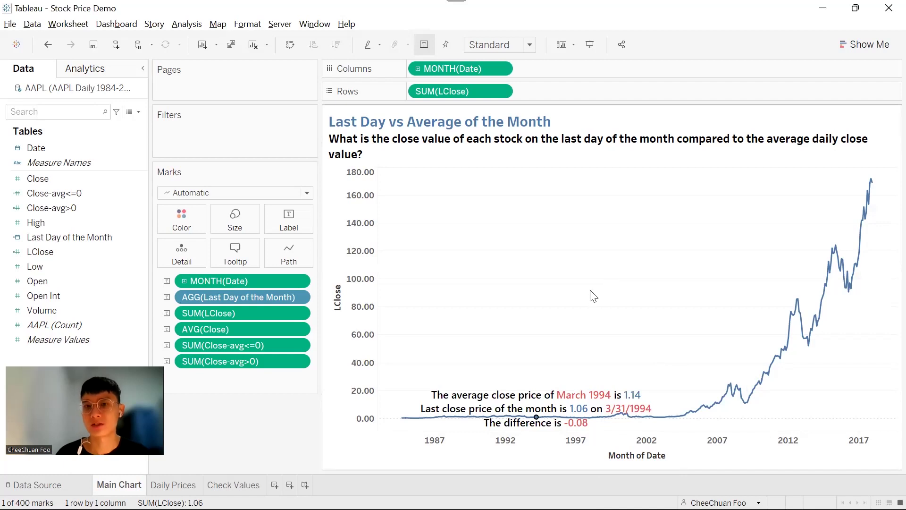